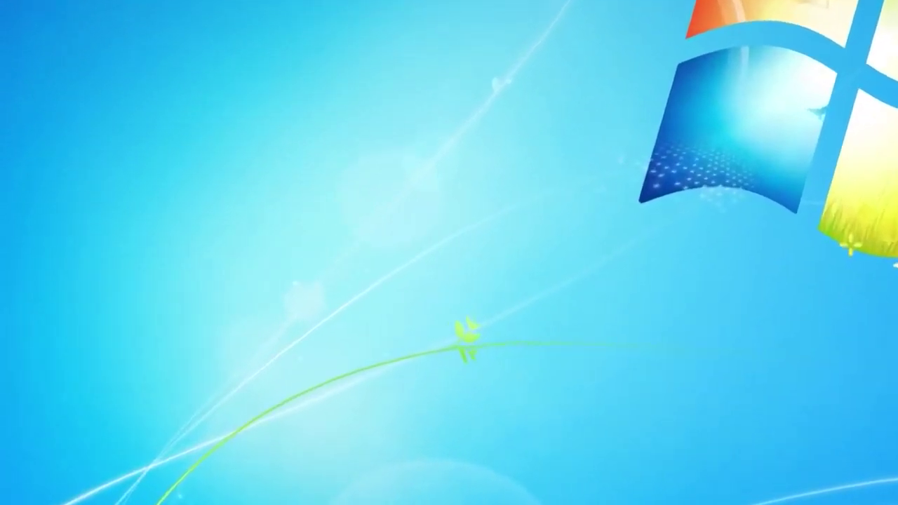
Launch Microsoft Excel 2010 from the Start menu and maximize its window
key(super)
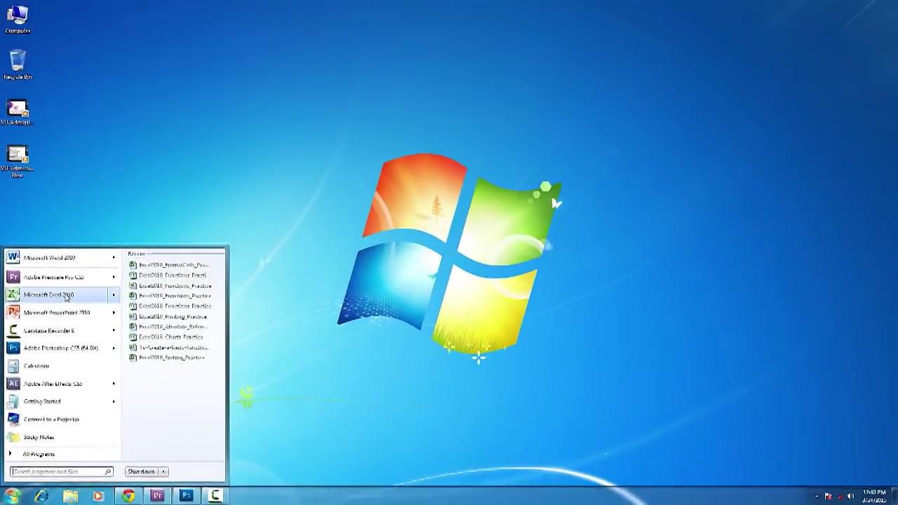
click(67, 297)
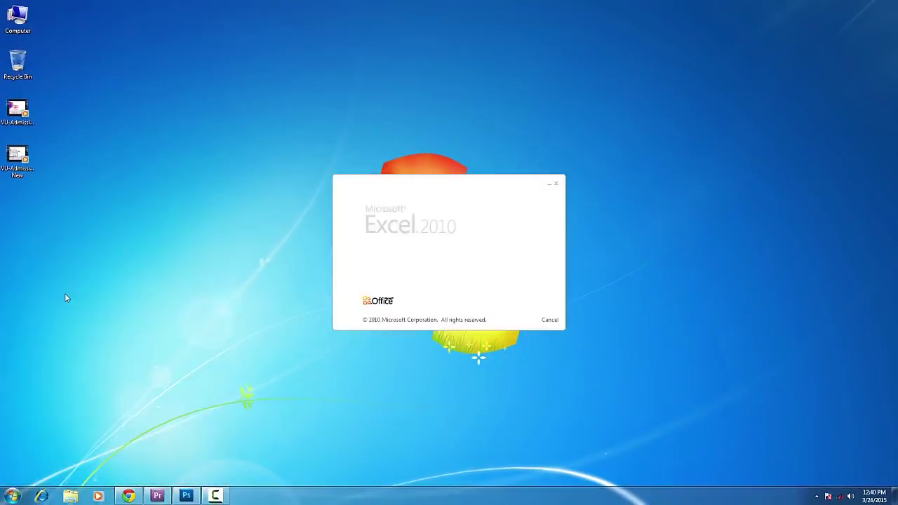
click(848, 15)
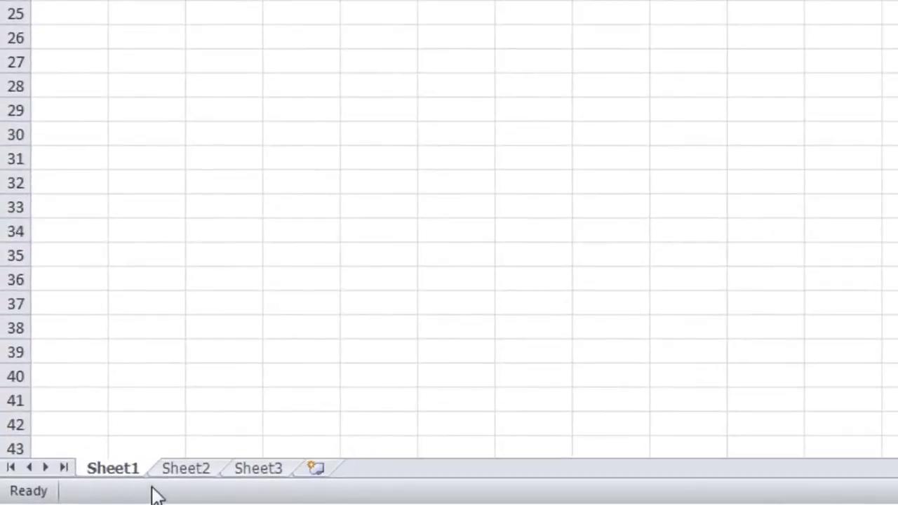
Switch to the Sheet3 worksheet
click(258, 468)
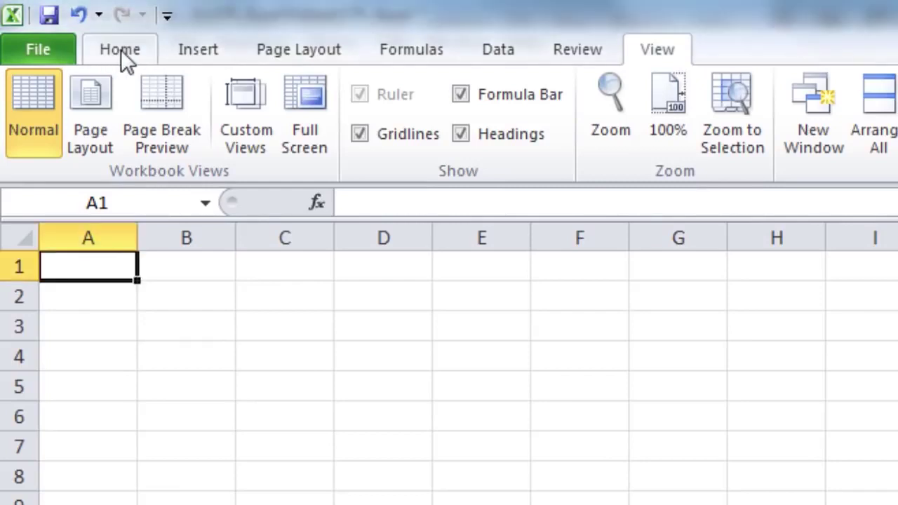
click(120, 51)
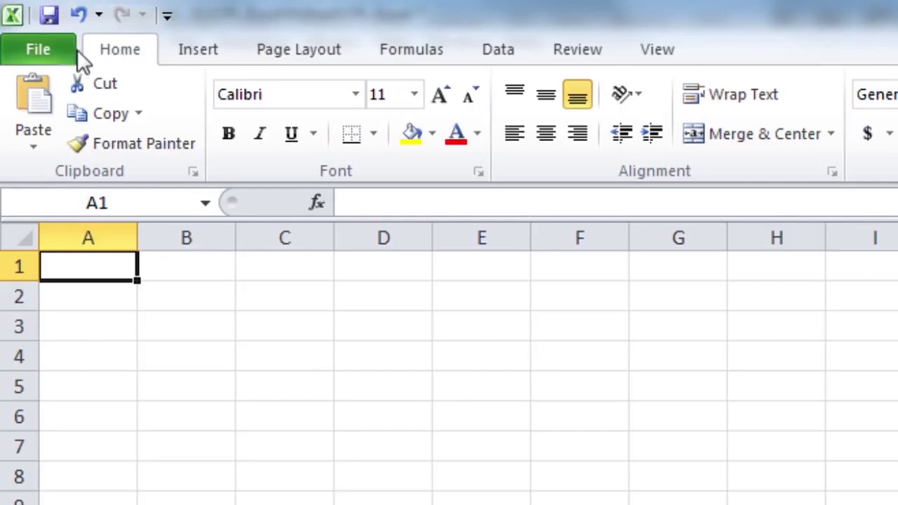
click(40, 49)
click(105, 52)
click(196, 53)
click(267, 54)
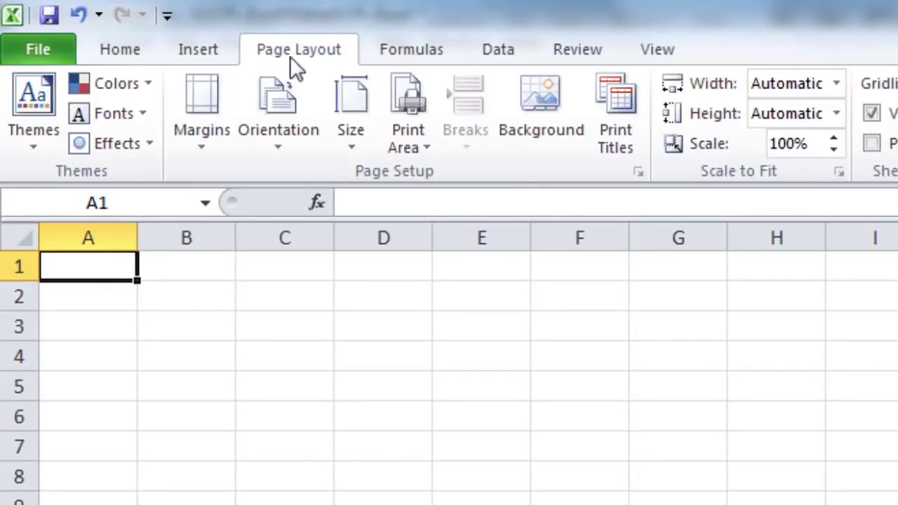
click(406, 56)
click(486, 55)
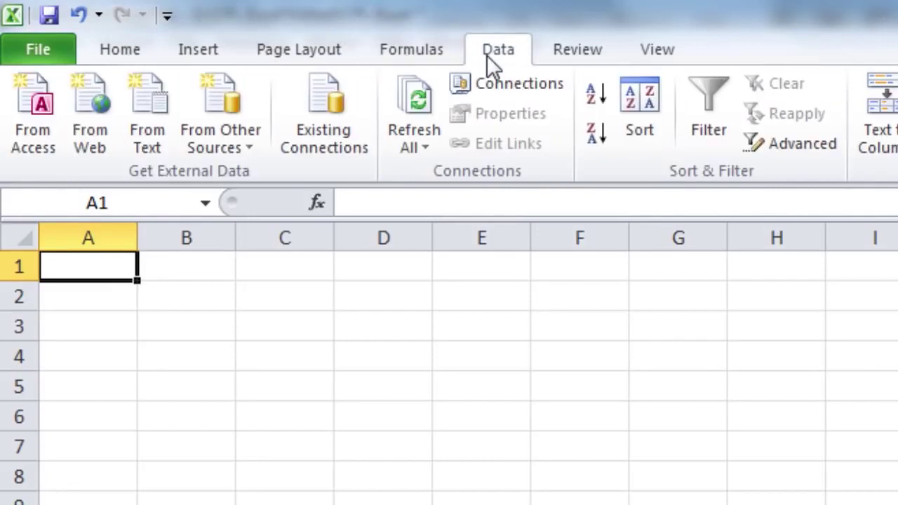
click(566, 54)
click(646, 58)
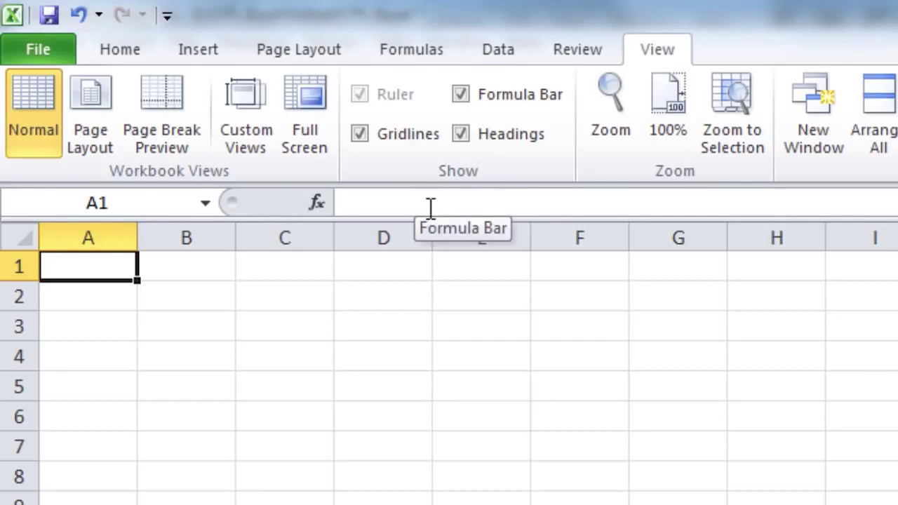
mouse_move(90, 184)
mouse_down()
mouse_move(88, 477)
mouse_move(638, 183)
mouse_up()
Bring back the Home tab with its clipboard, font and alignment commands
click(66, 181)
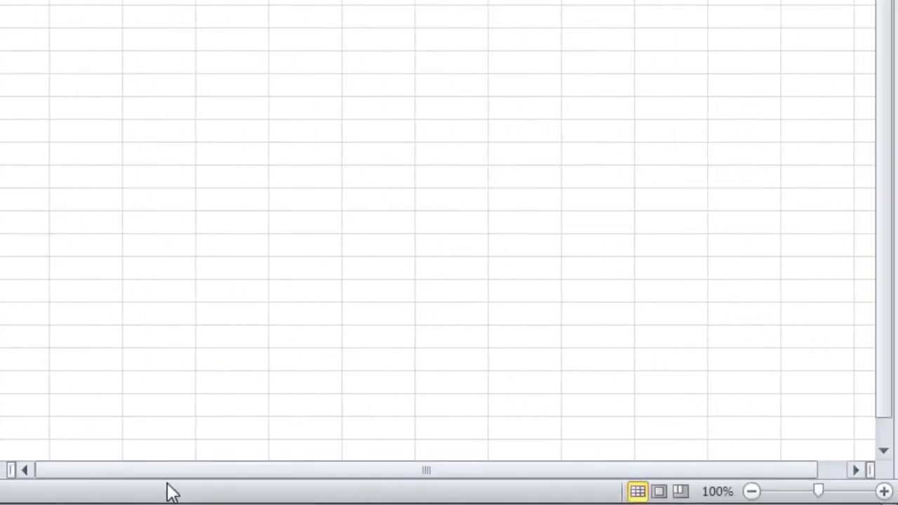
drag(161, 470, 227, 474)
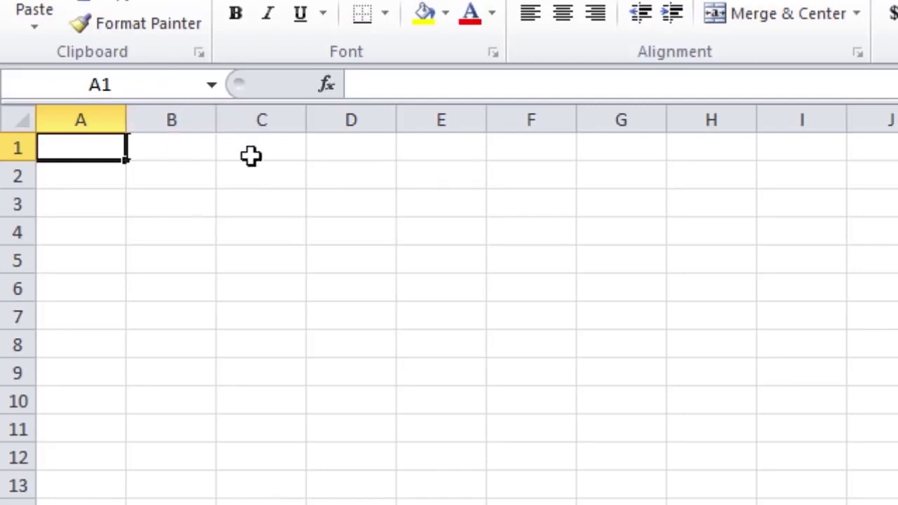
click(275, 212)
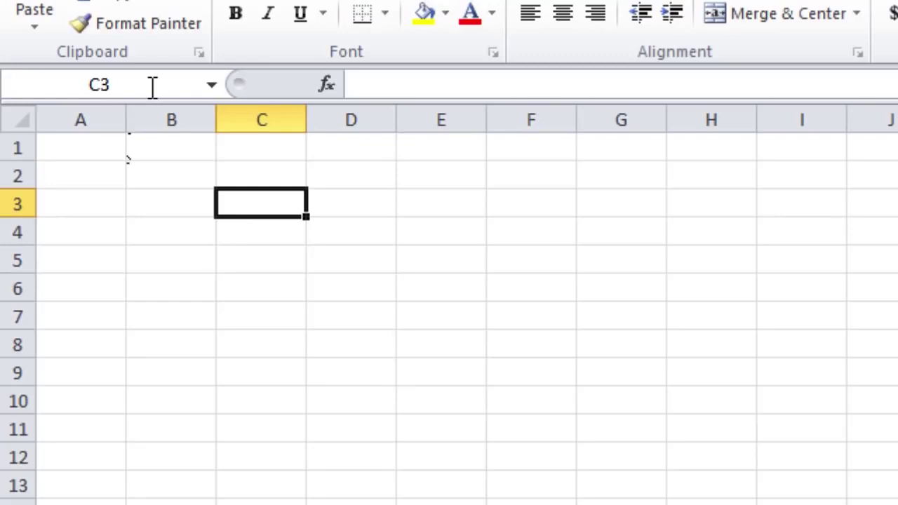
click(152, 87)
click(184, 237)
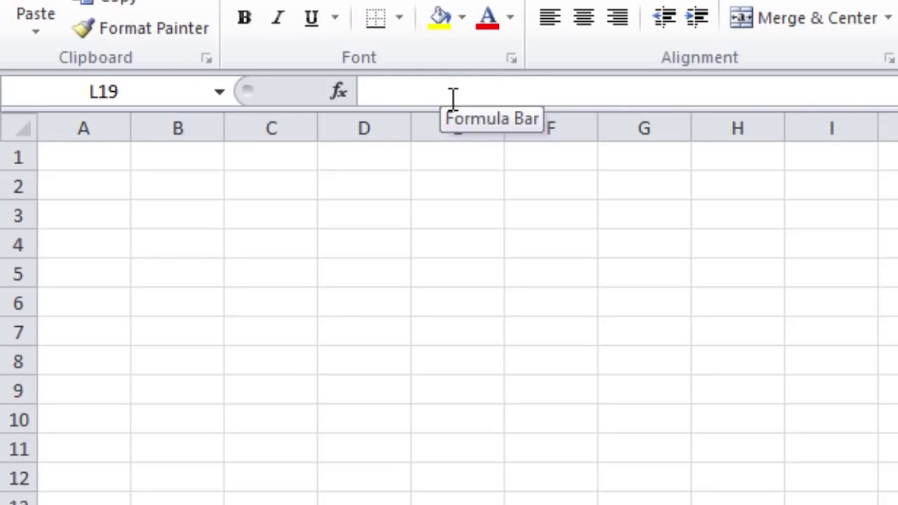
Enter 'Pakistan' in C1 through the formula bar and 'Lahore' in D2
click(276, 154)
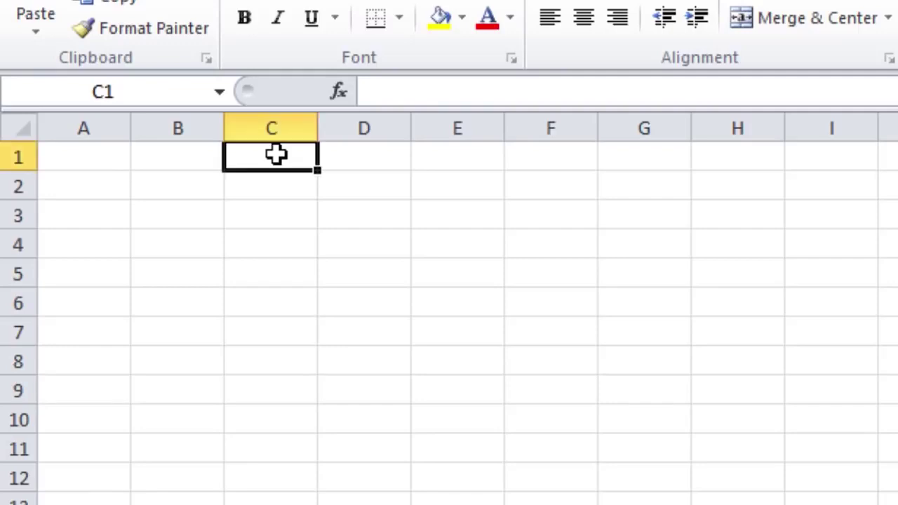
click(427, 90)
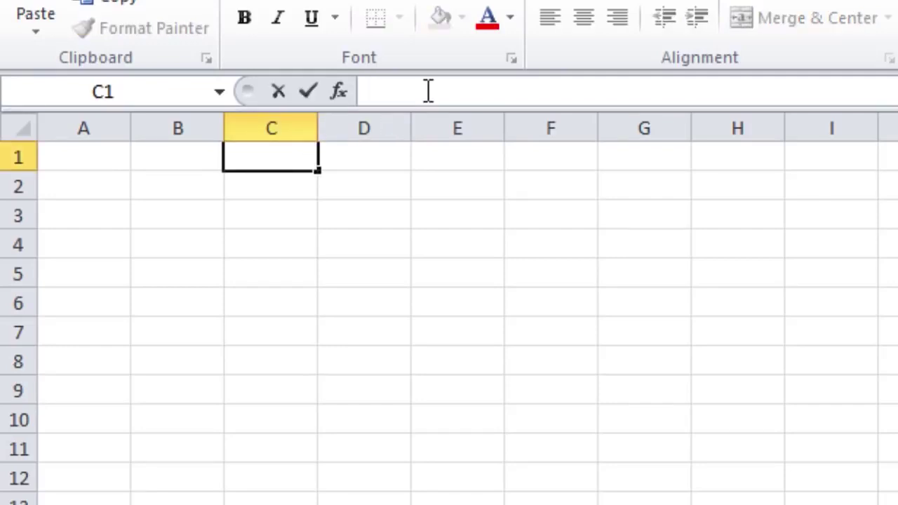
text(Pakistan)
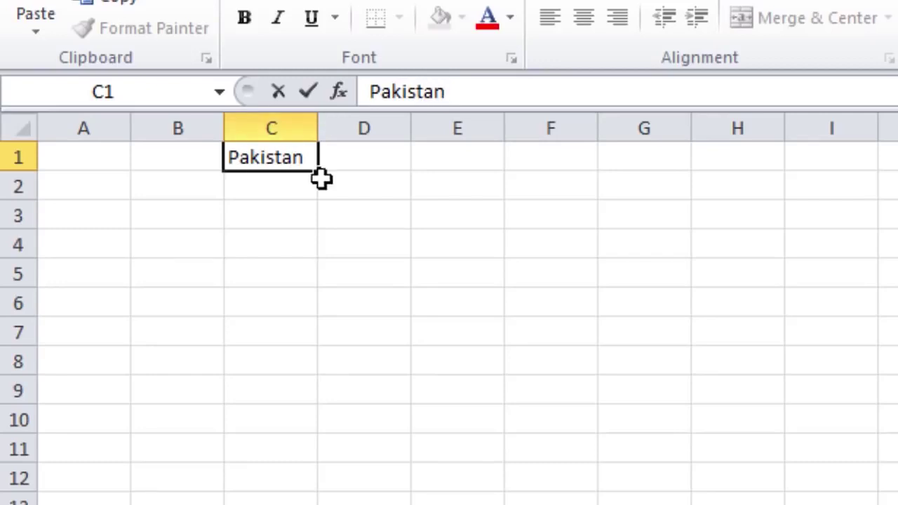
click(379, 186)
text(Lahore)
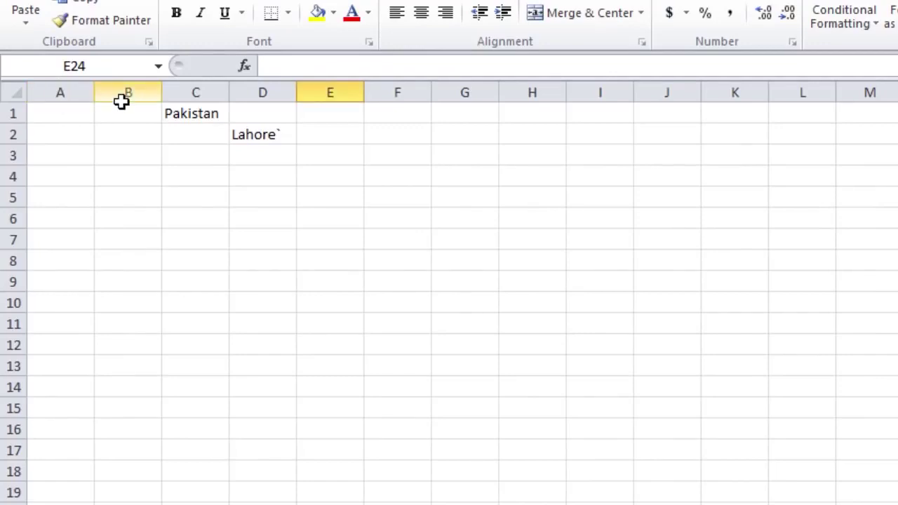
click(66, 83)
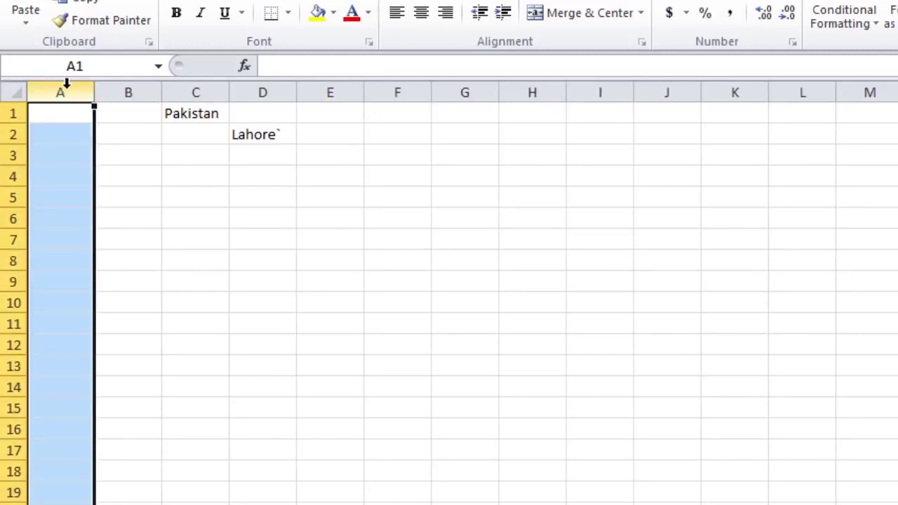
click(131, 89)
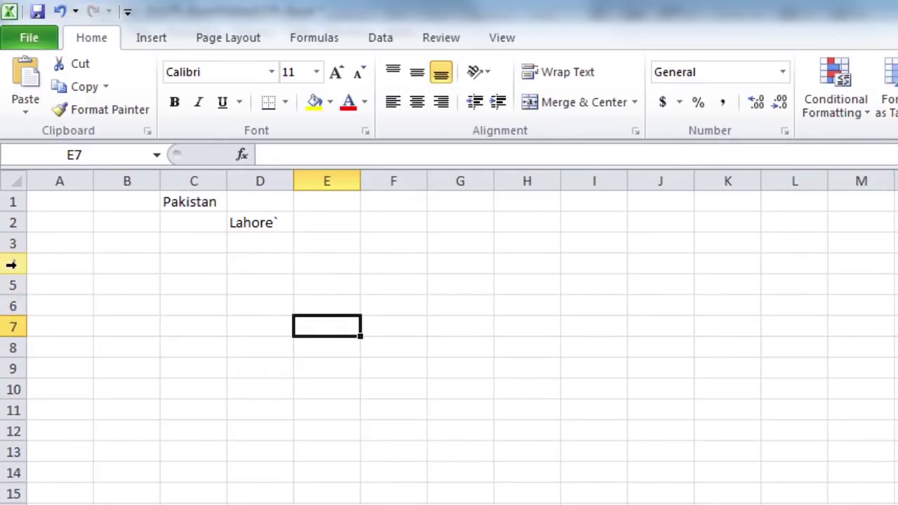
click(11, 264)
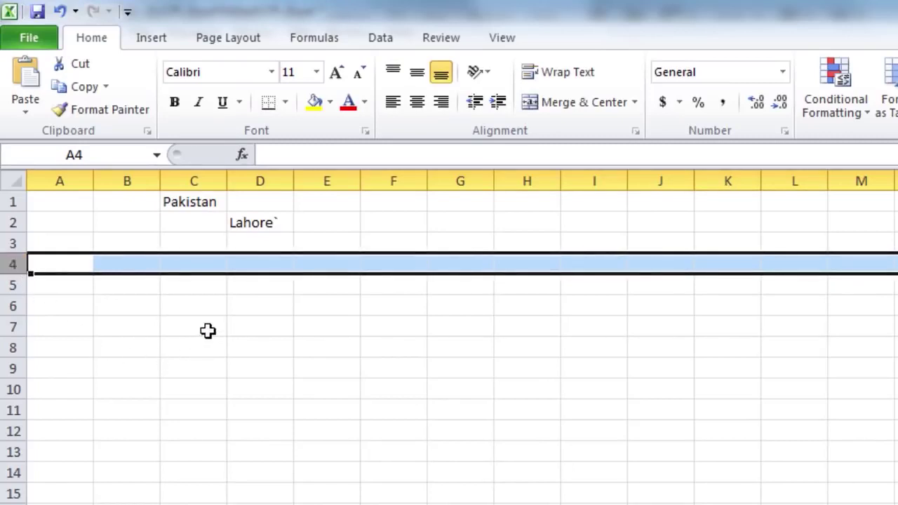
drag(184, 324, 584, 332)
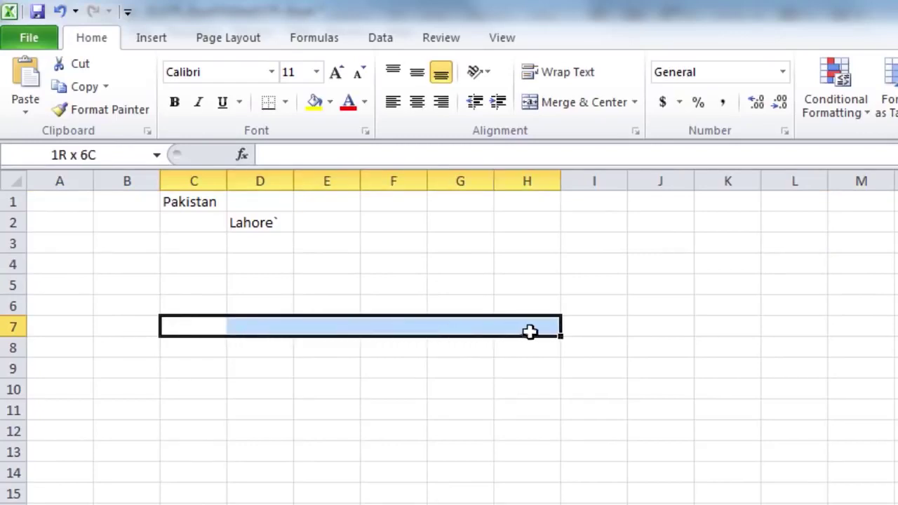
mouse_move(725, 390)
mouse_down()
mouse_move(410, 382)
mouse_move(250, 393)
mouse_up()
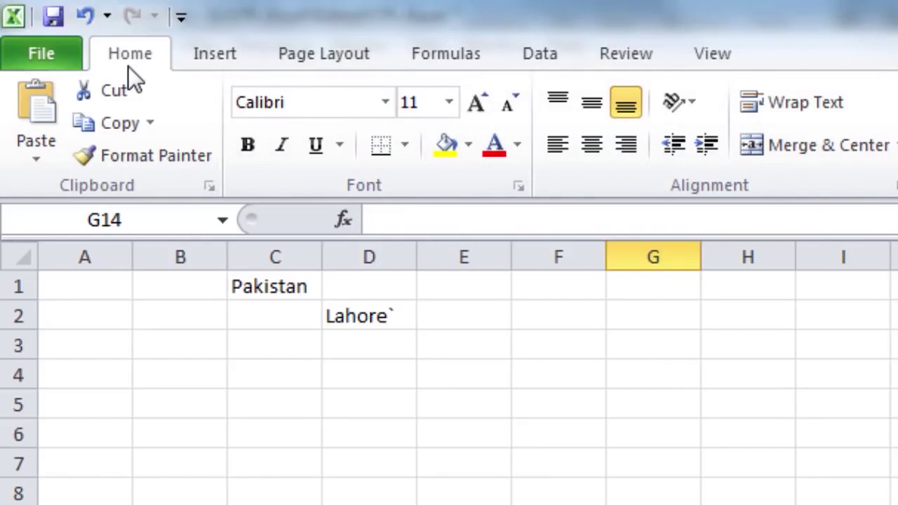
Cycle through the Insert, Page Layout, Formulas, Data, Review and View tabs, ending on Home
click(207, 61)
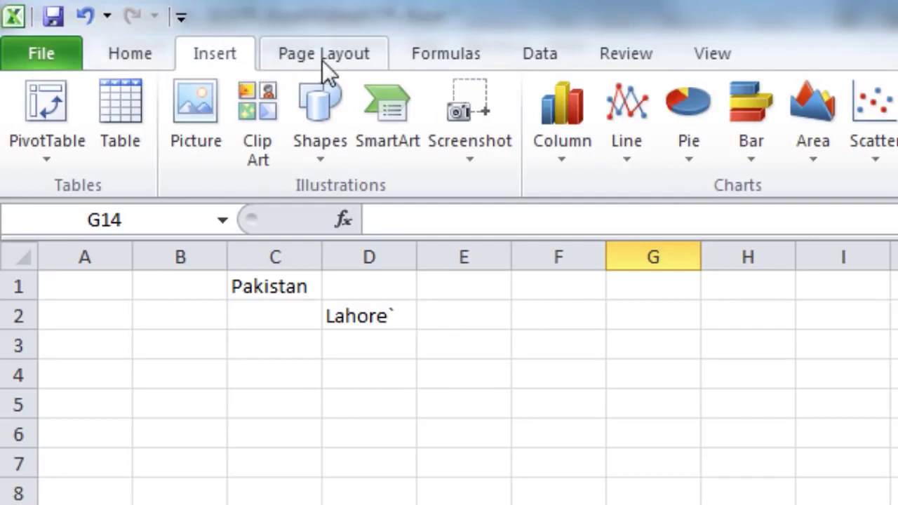
click(326, 59)
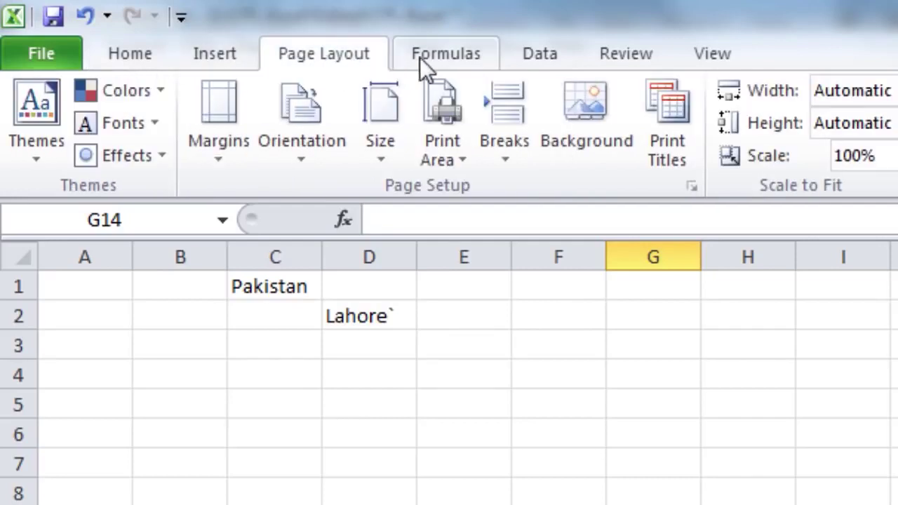
click(426, 58)
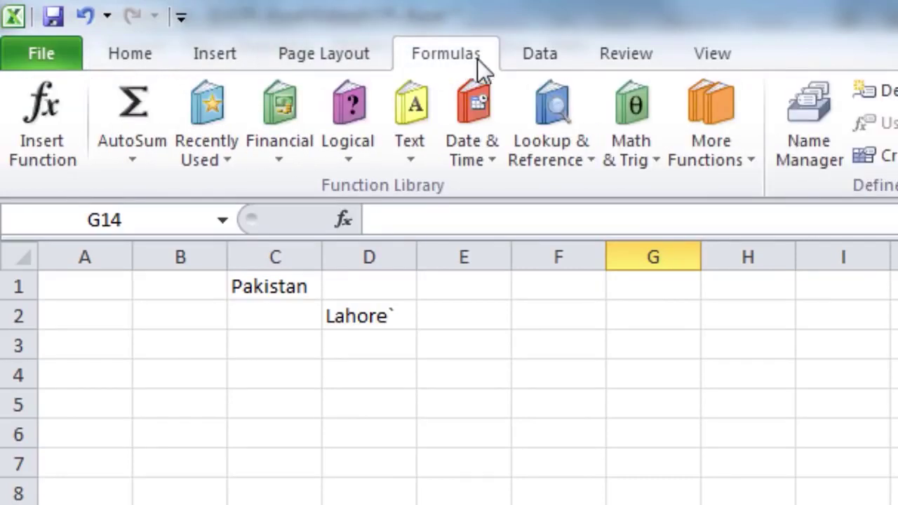
click(524, 61)
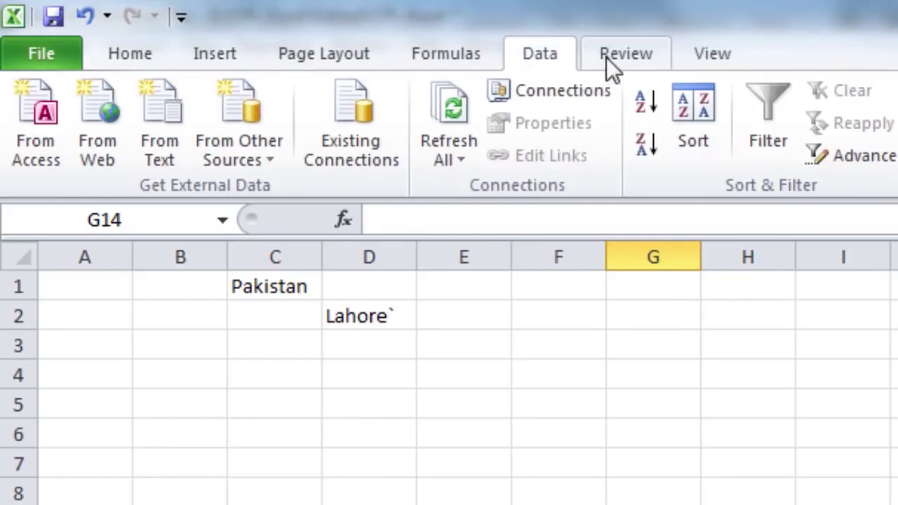
click(606, 57)
click(696, 57)
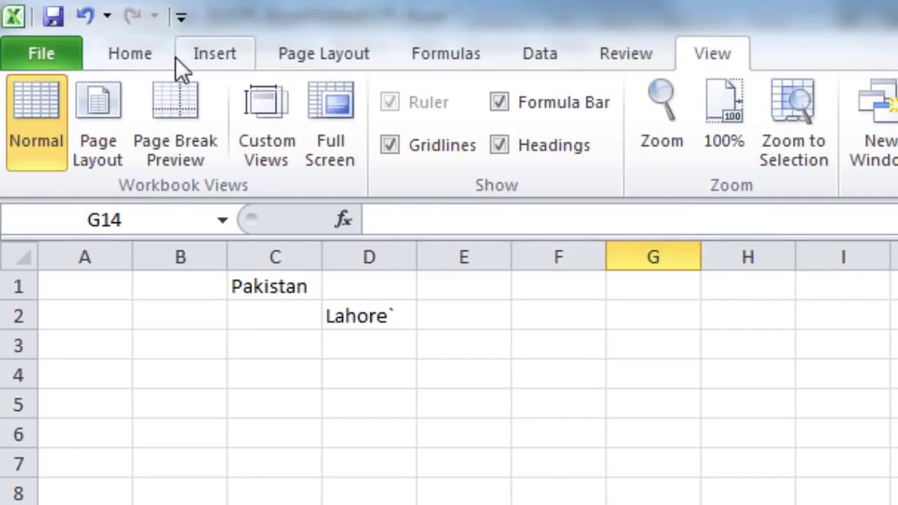
click(115, 57)
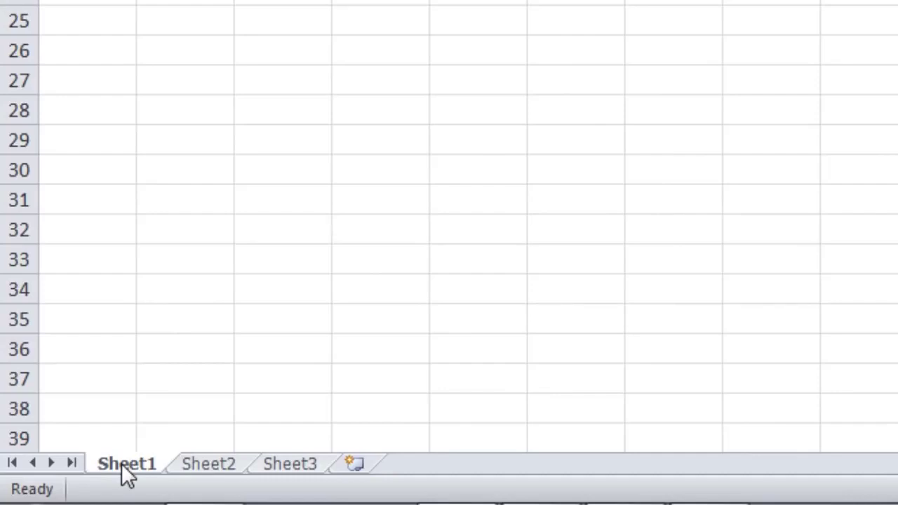
Step through Sheet2 to Sheet3 and bring up Sheet3's context menu
click(210, 462)
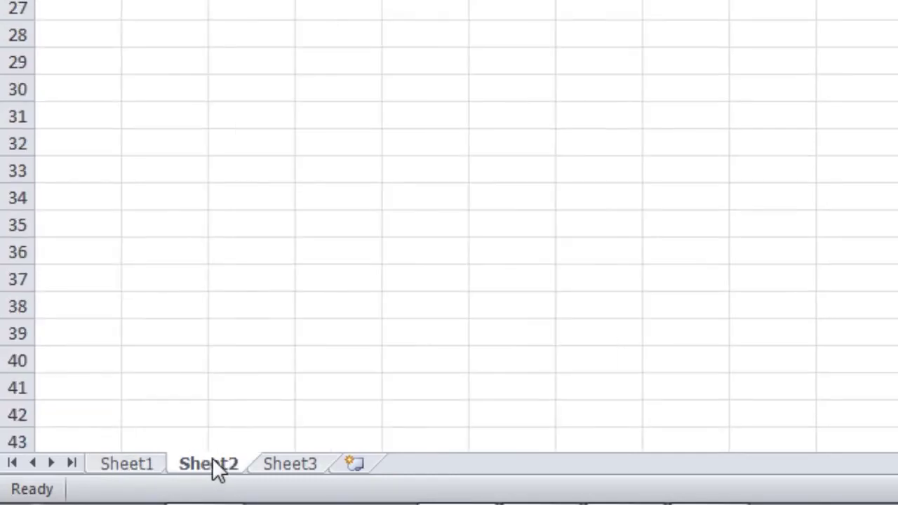
click(288, 464)
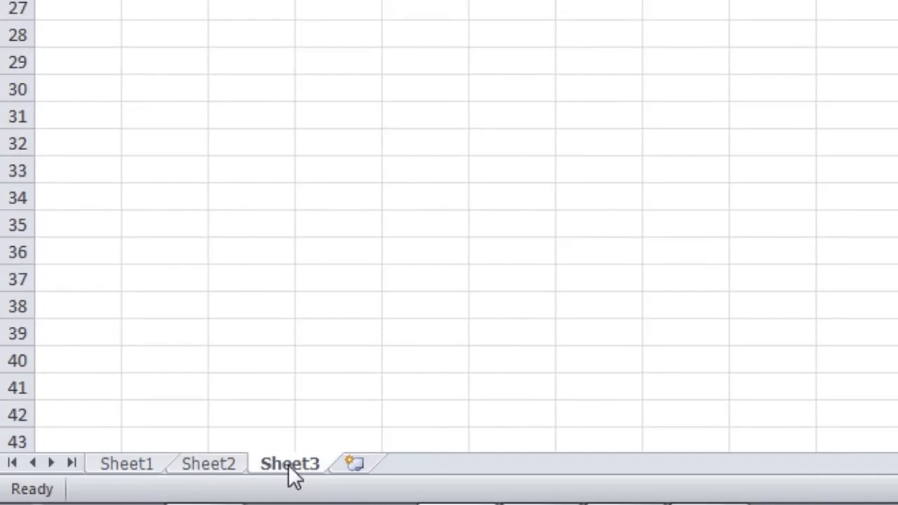
right_click(310, 476)
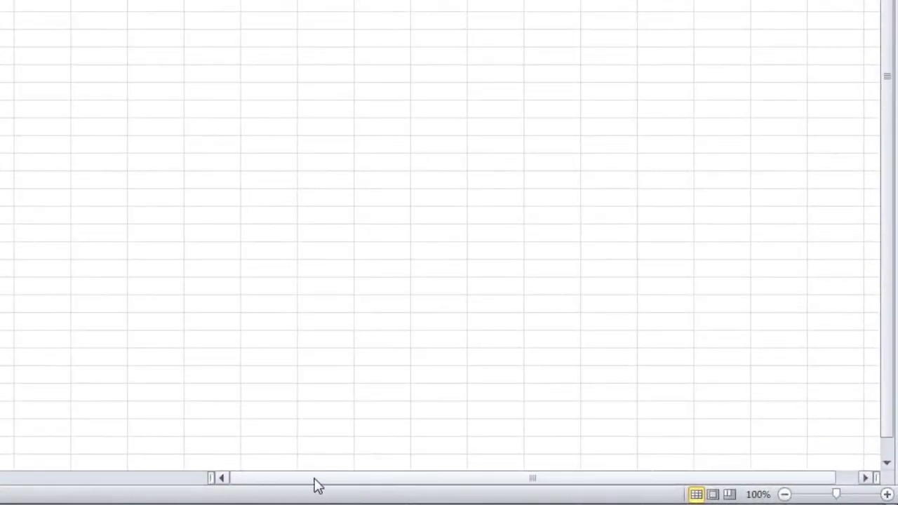
Try Page Layout view, then switch the sheet to Page Break Preview
mouse_move(315, 481)
mouse_down()
mouse_move(373, 474)
mouse_move(337, 481)
mouse_up()
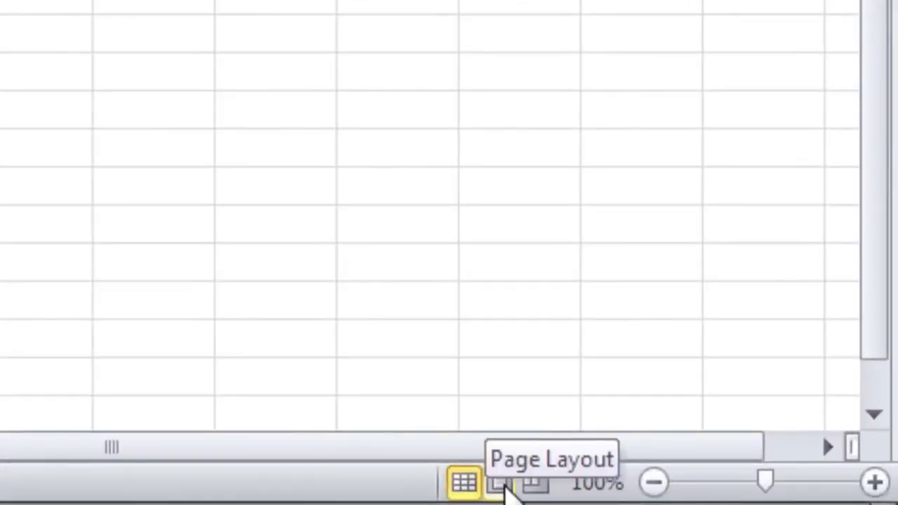
click(799, 499)
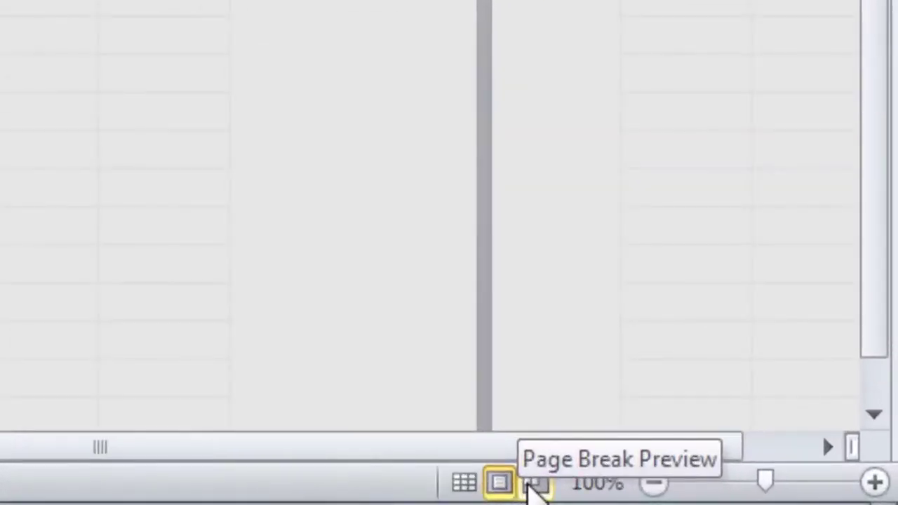
click(533, 484)
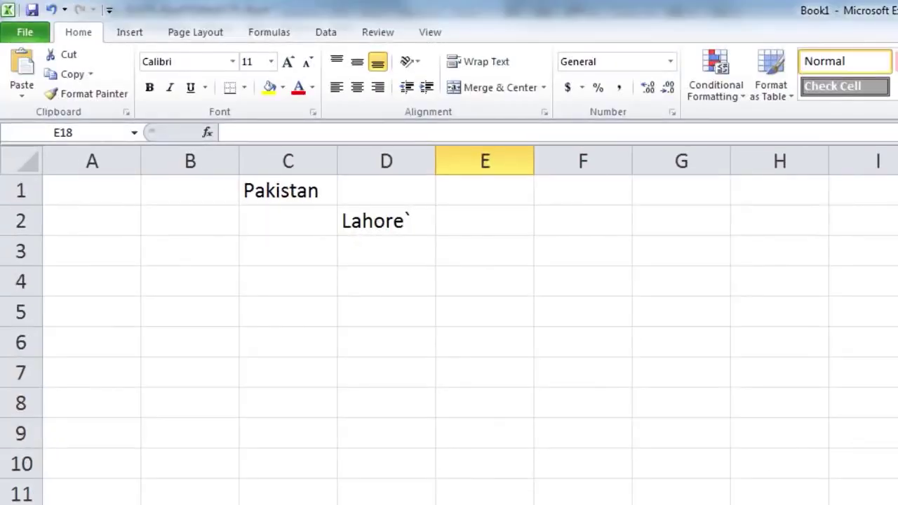
Scroll up to bring the Pakistan and Lahore entries back into view
scroll(449, 325, up, 1)
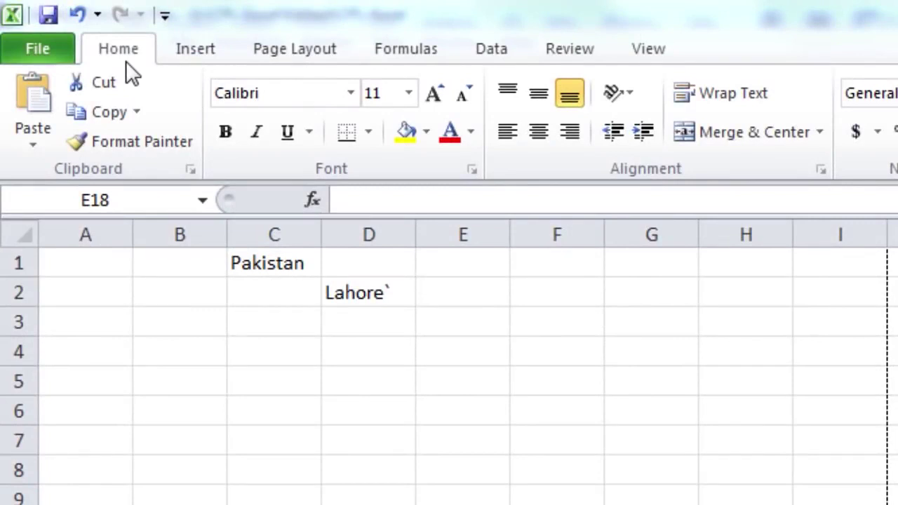
Browse the Insert and Page Layout tabs, ending on the Formulas function library
click(186, 54)
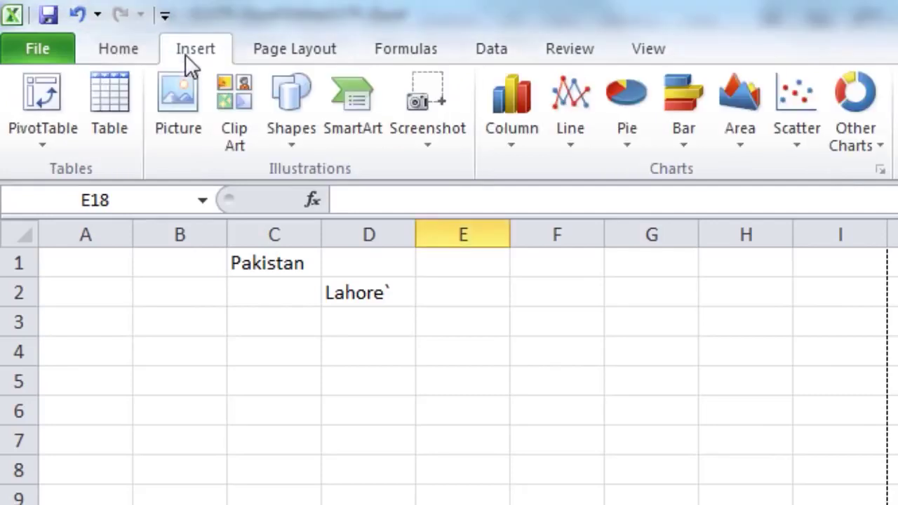
click(289, 62)
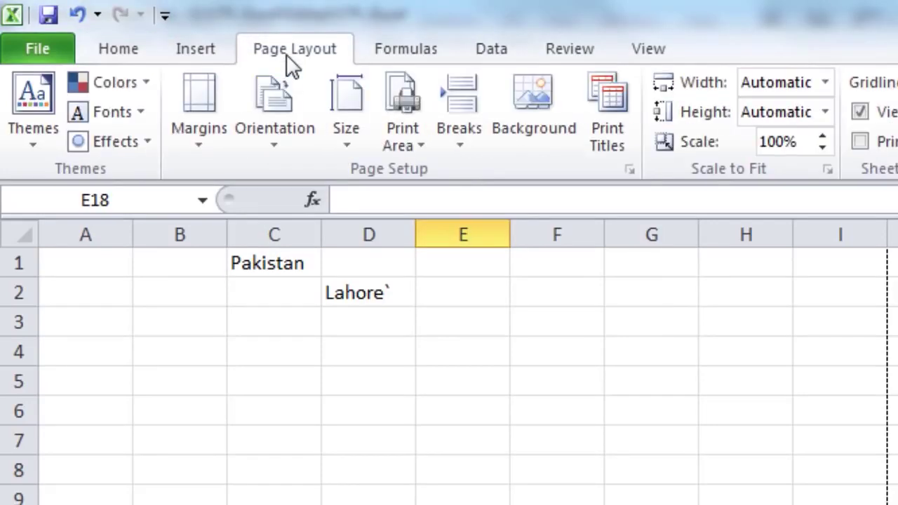
click(370, 56)
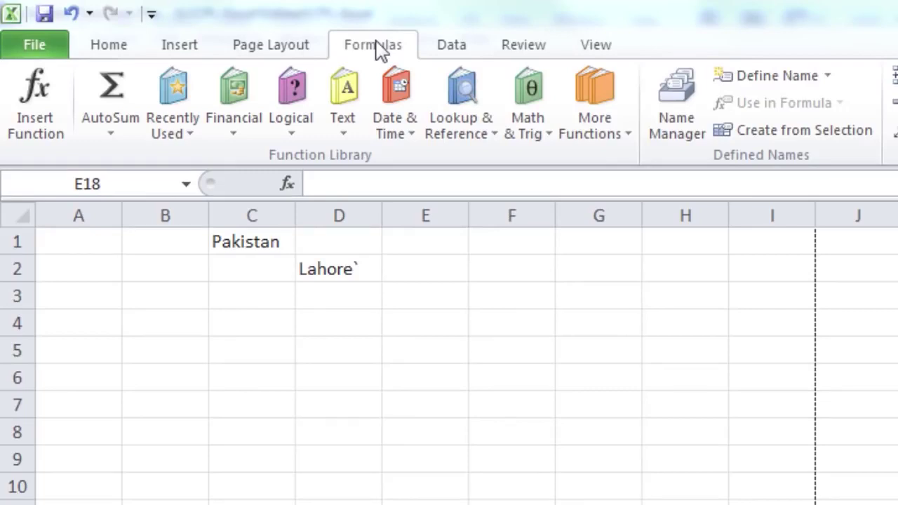
Open Customize the Ribbon in Excel Options from the ribbon's context menu
right_click(379, 49)
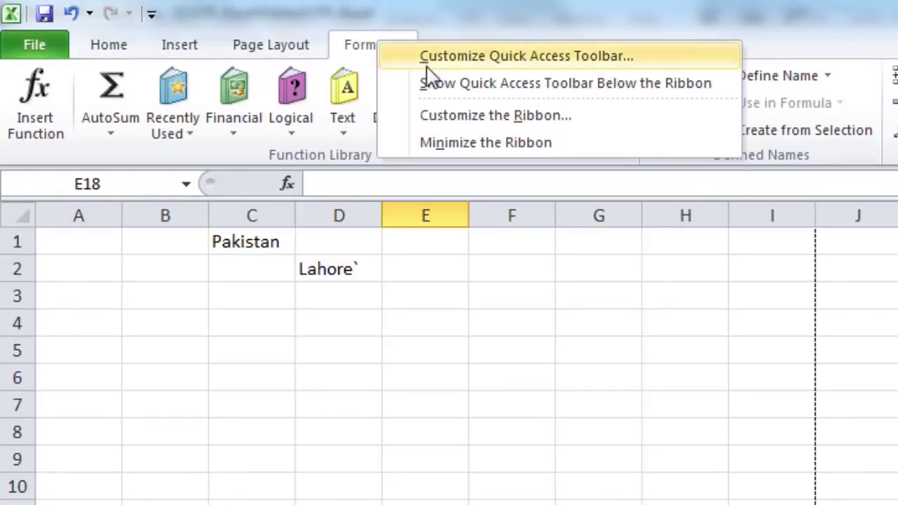
click(450, 116)
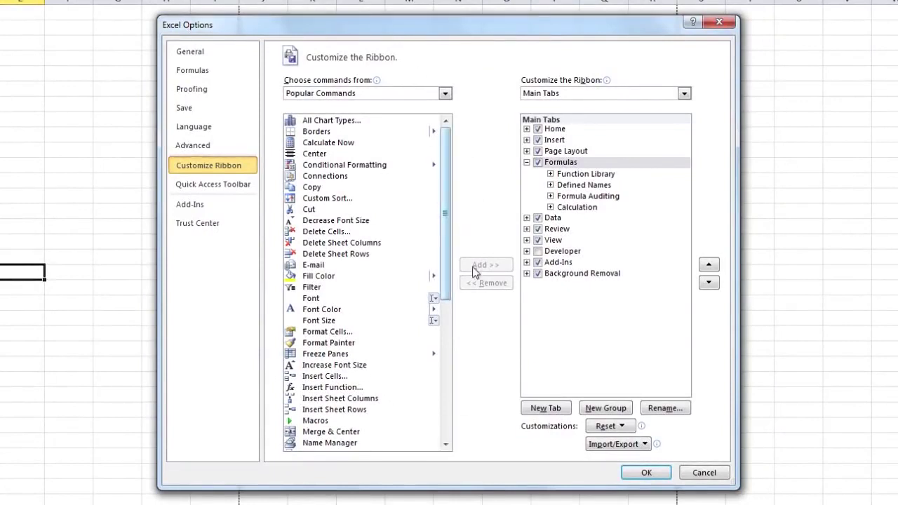
Create a custom New Tab on the ribbon and select its New Group
click(543, 409)
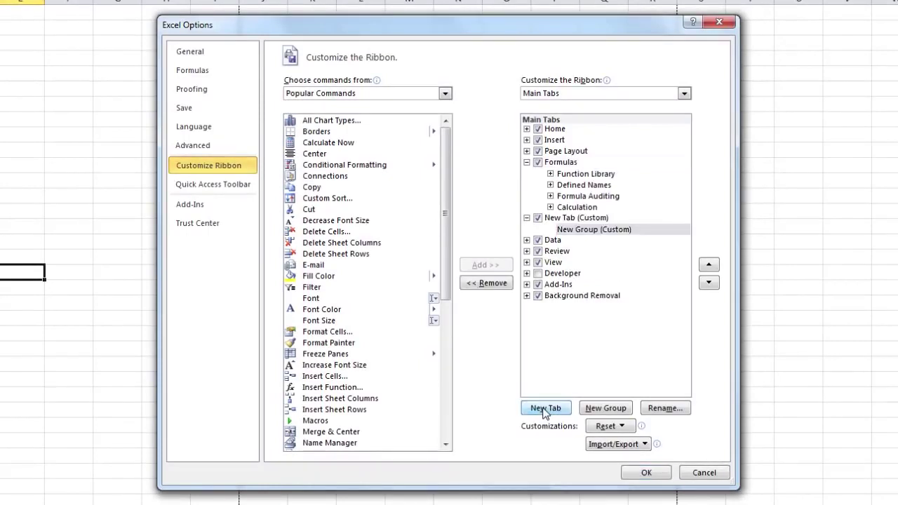
click(570, 221)
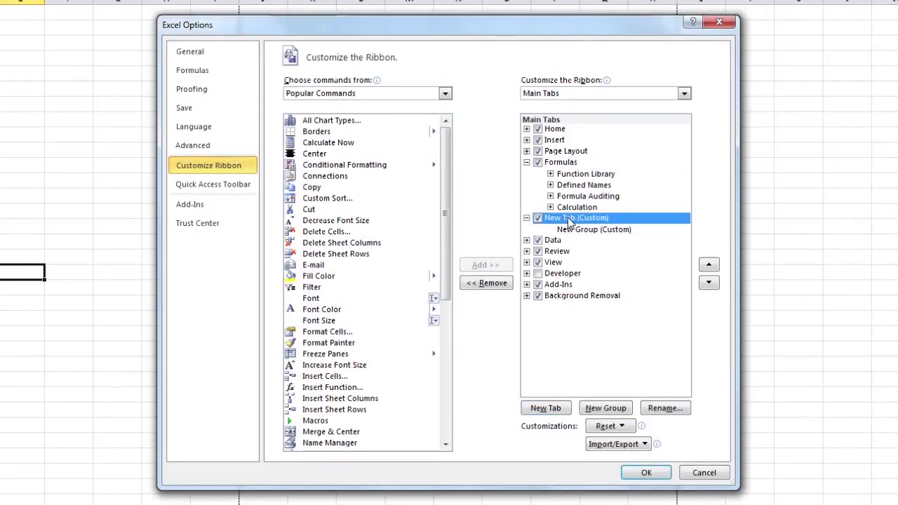
click(576, 229)
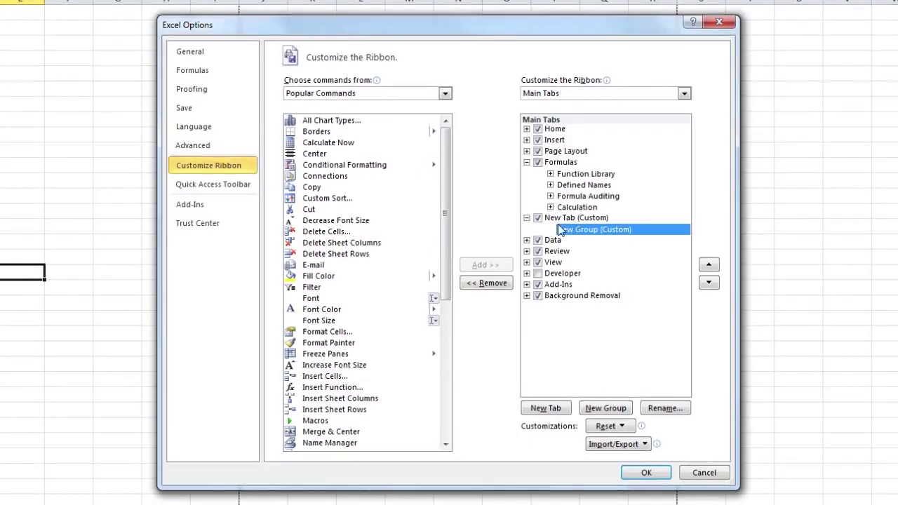
Add Copy, Cut and Font Color to the new group, then list All Commands
click(308, 188)
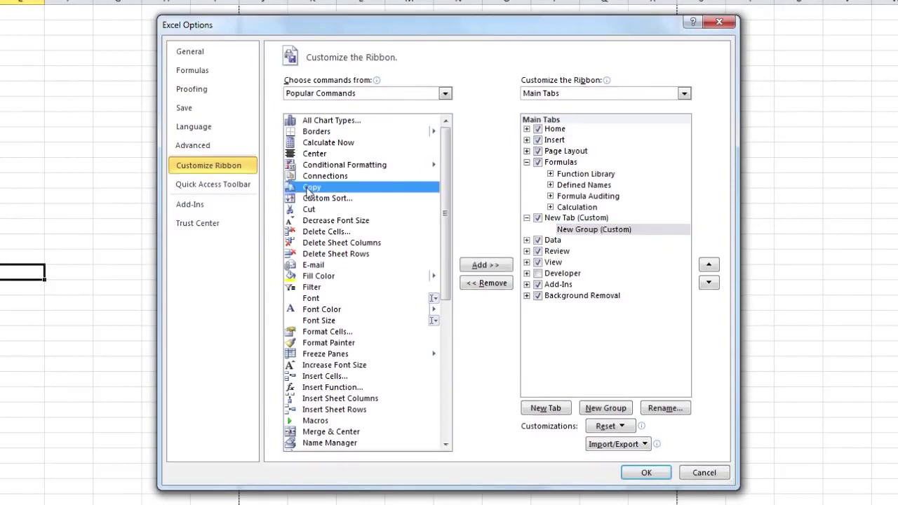
click(482, 264)
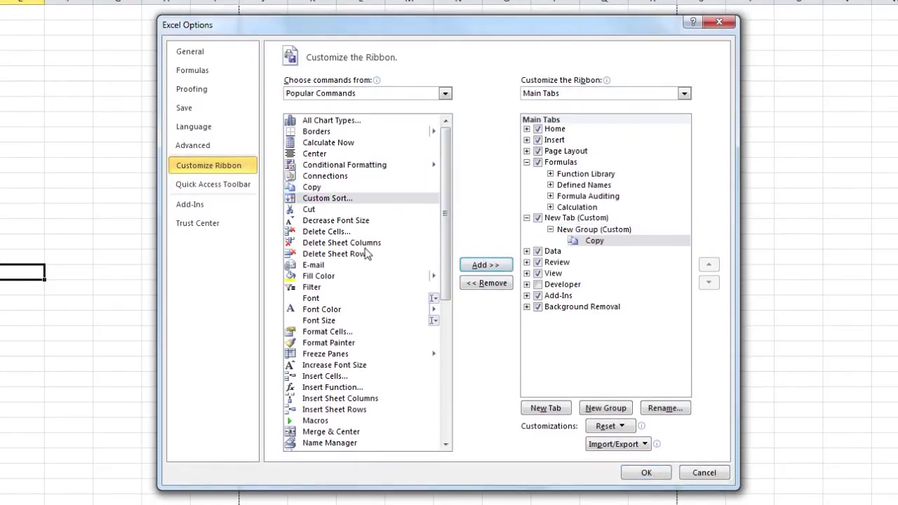
double_click(309, 209)
drag(333, 308, 346, 304)
drag(386, 296, 575, 234)
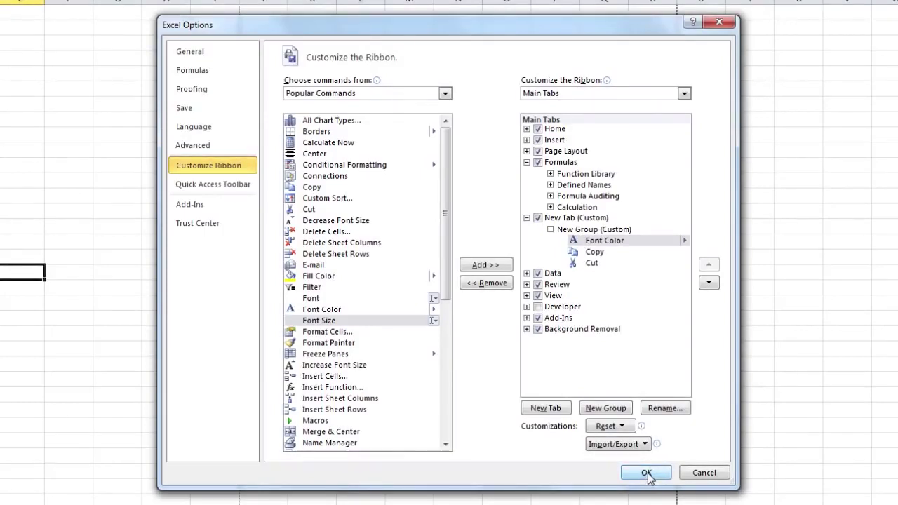
click(444, 94)
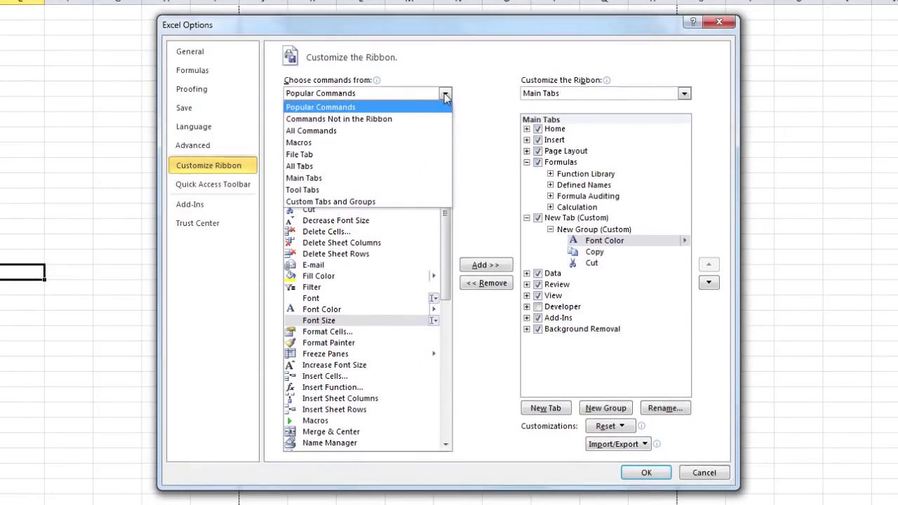
click(384, 133)
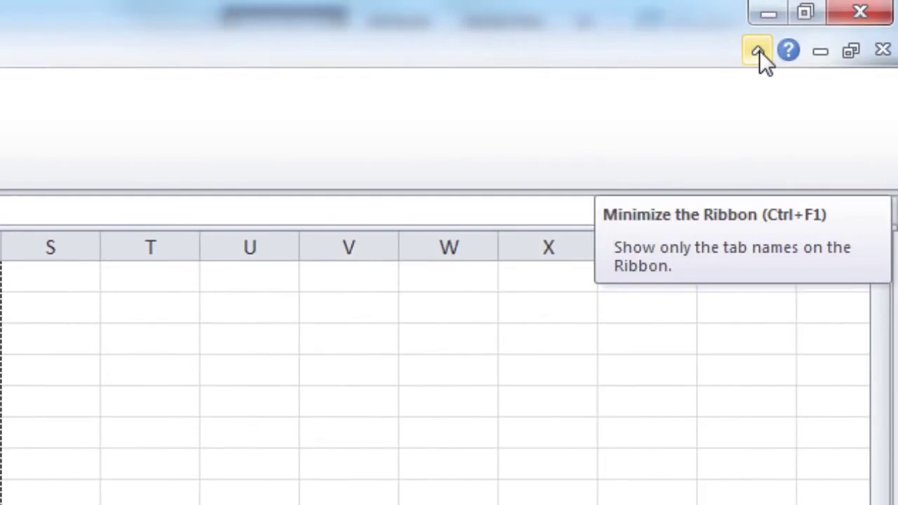
Minimize and restore the ribbon, minimize it again with Ctrl+F1, then show Formulas and Review commands
click(759, 50)
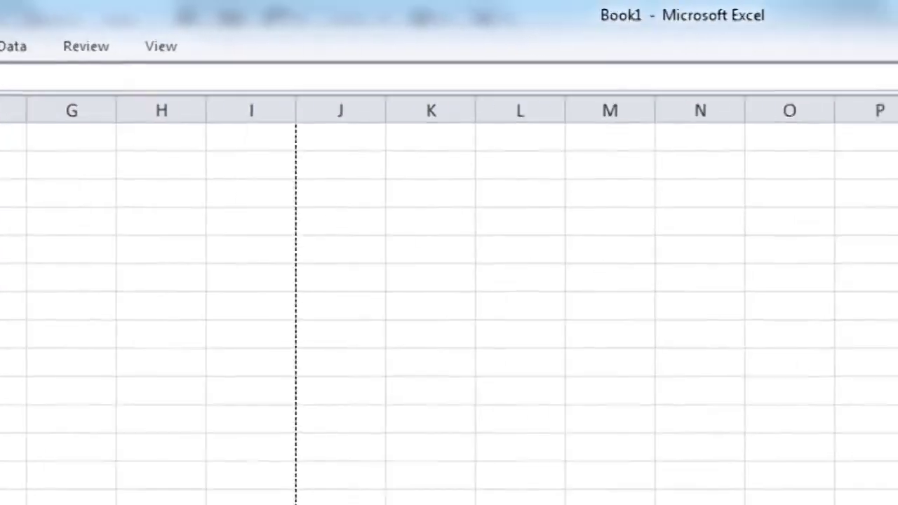
click(759, 50)
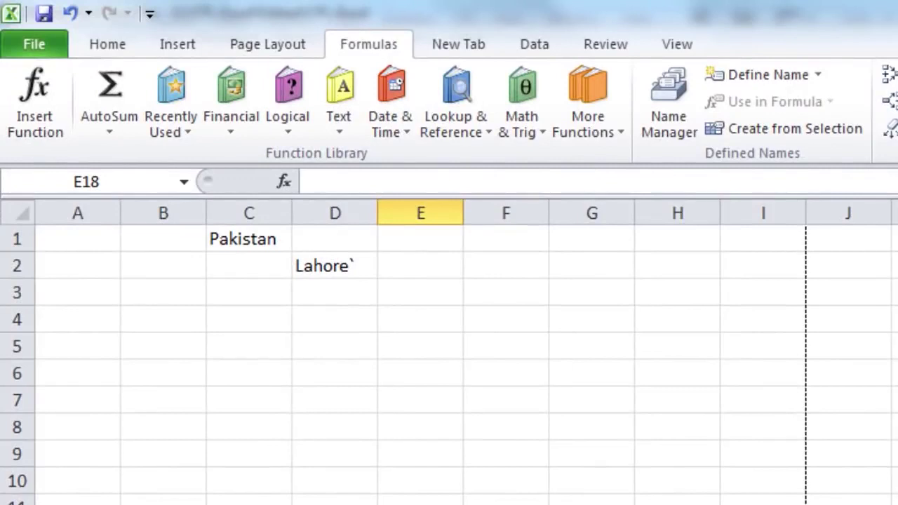
key(ctrl+F1)
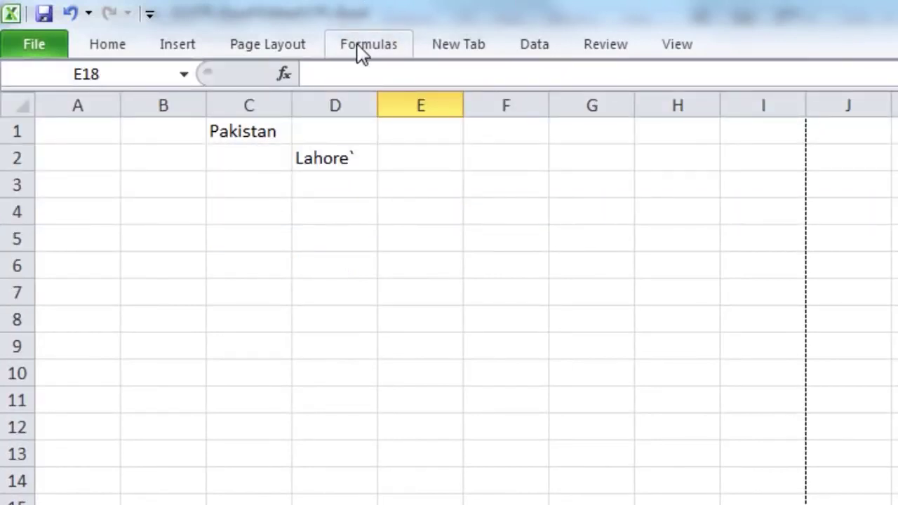
click(361, 52)
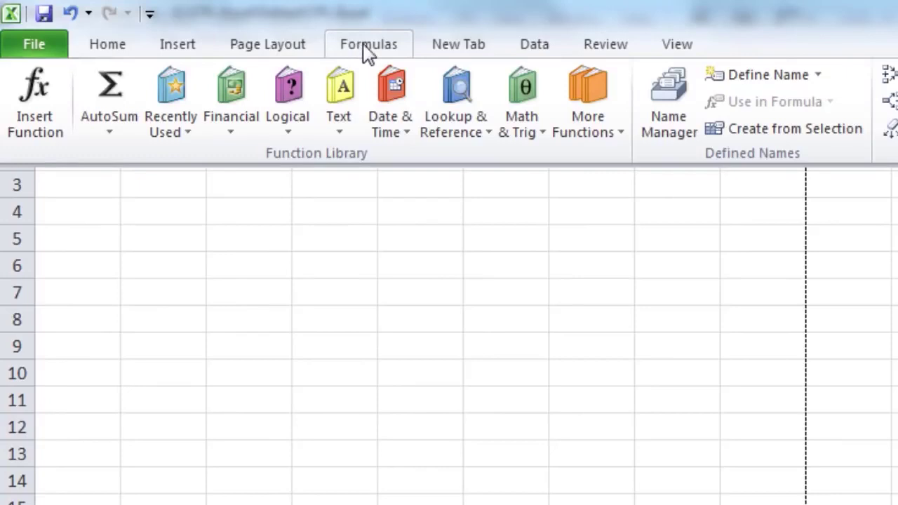
click(600, 53)
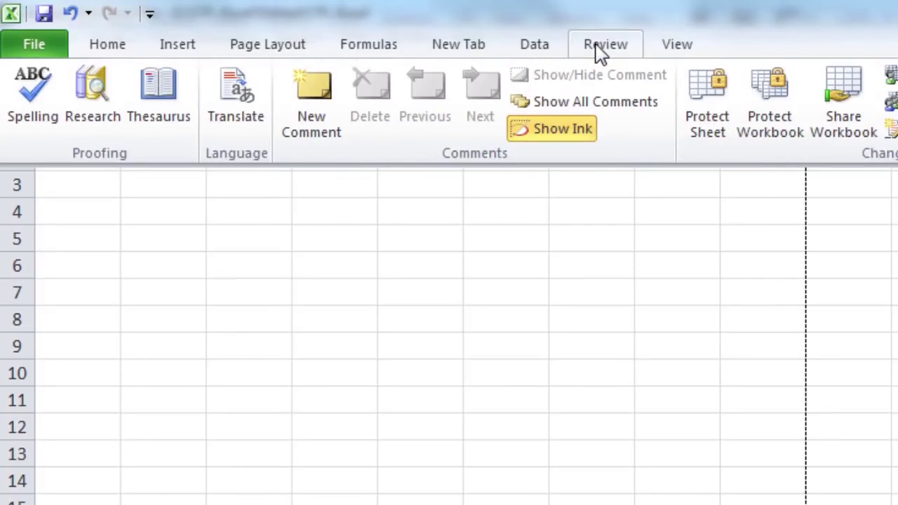
double_click(600, 47)
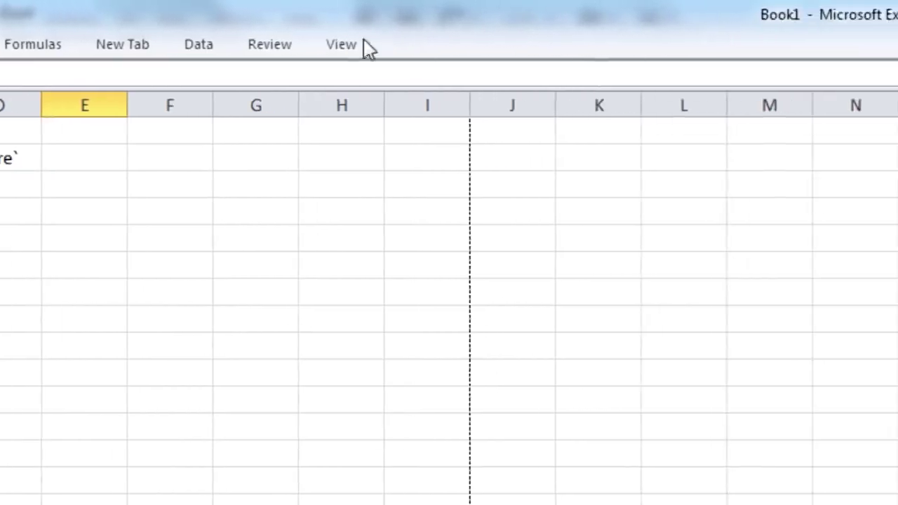
right_click(258, 47)
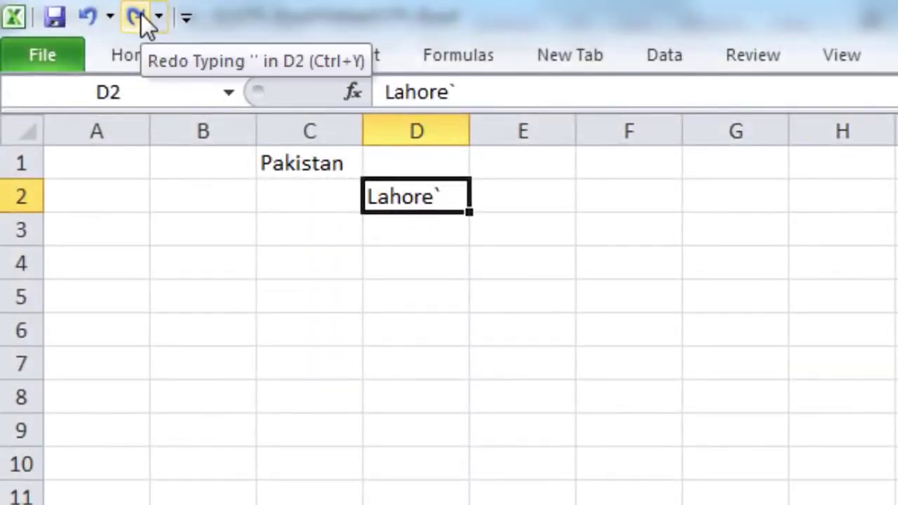
click(185, 17)
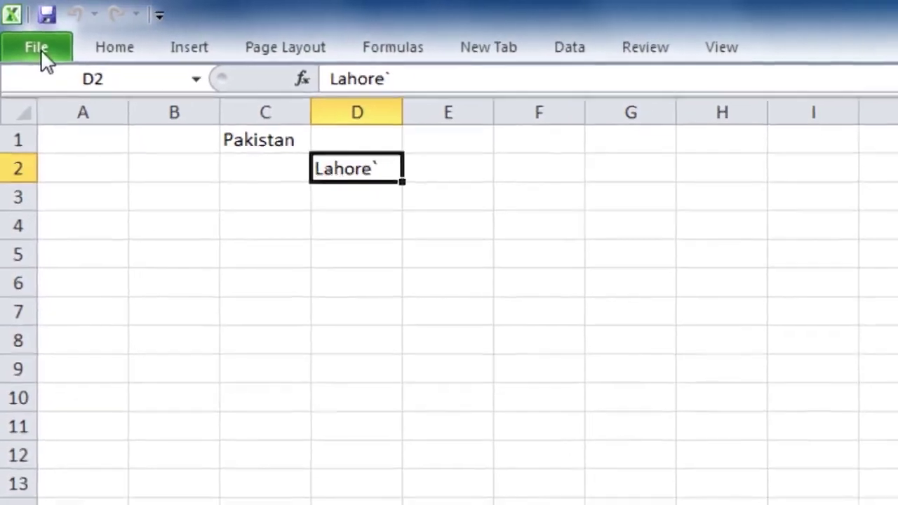
Open the Backstage Info page showing Book1 at G:\CPL-Excel\Book1.xlsx
click(33, 42)
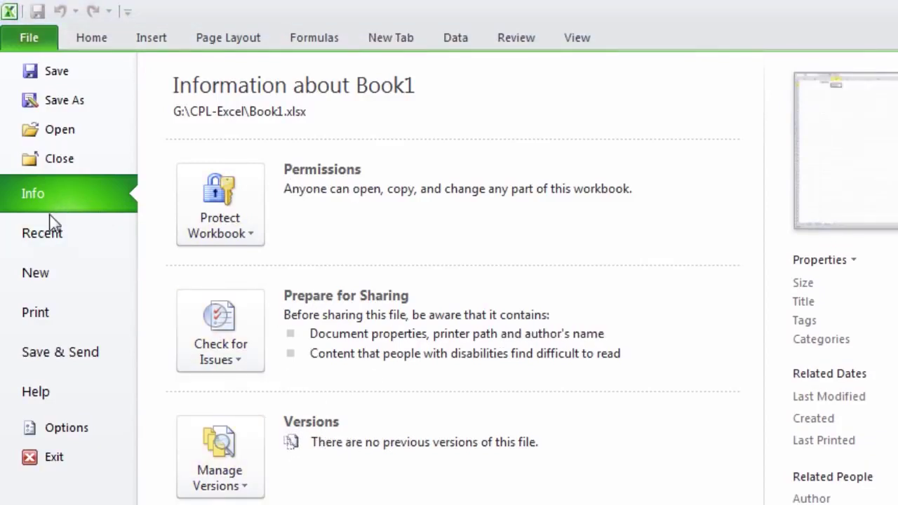
Browse the Backstage Recent, New, Print, Save & Send and Help pages
click(53, 237)
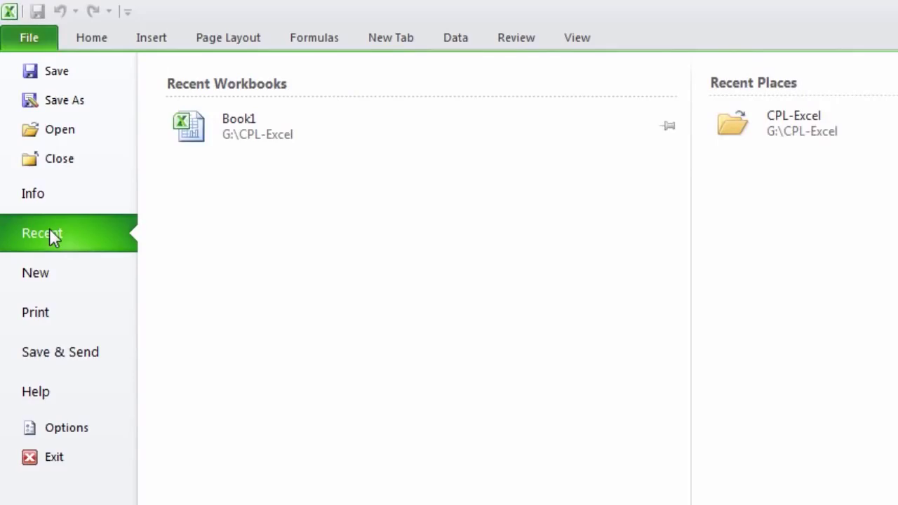
click(49, 280)
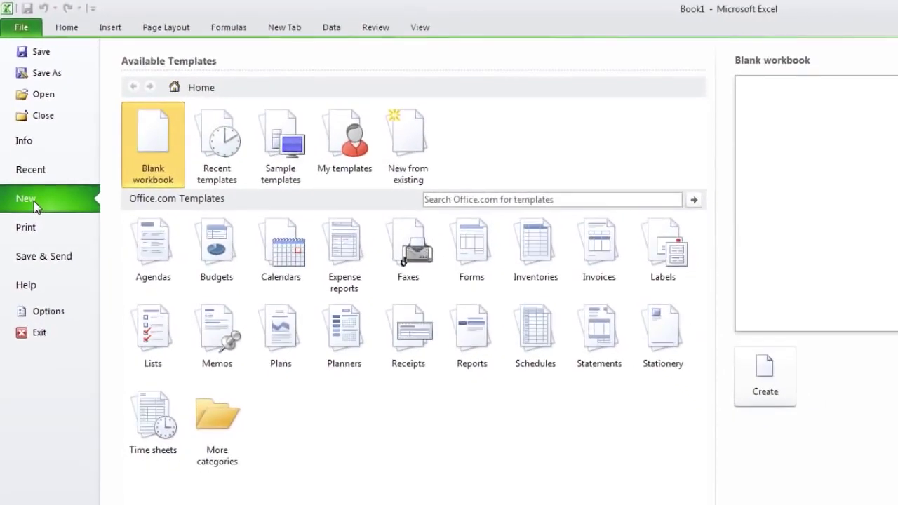
click(35, 222)
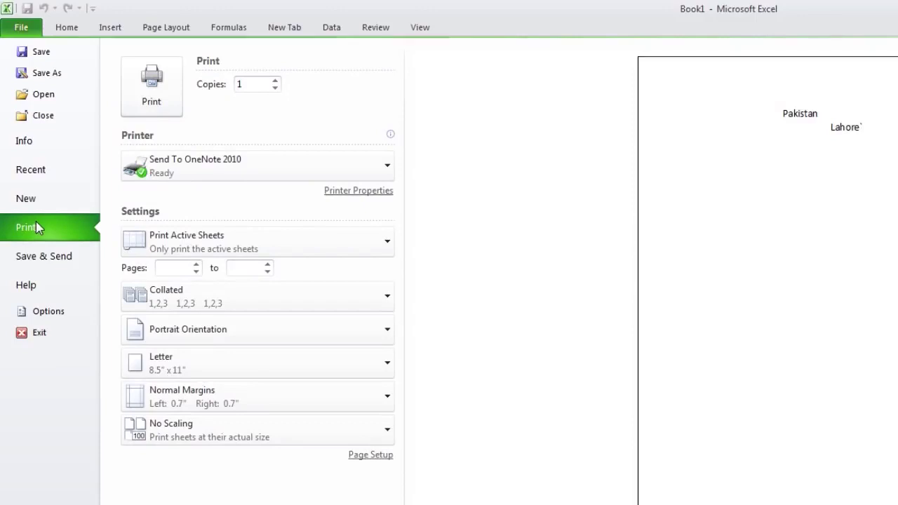
click(53, 255)
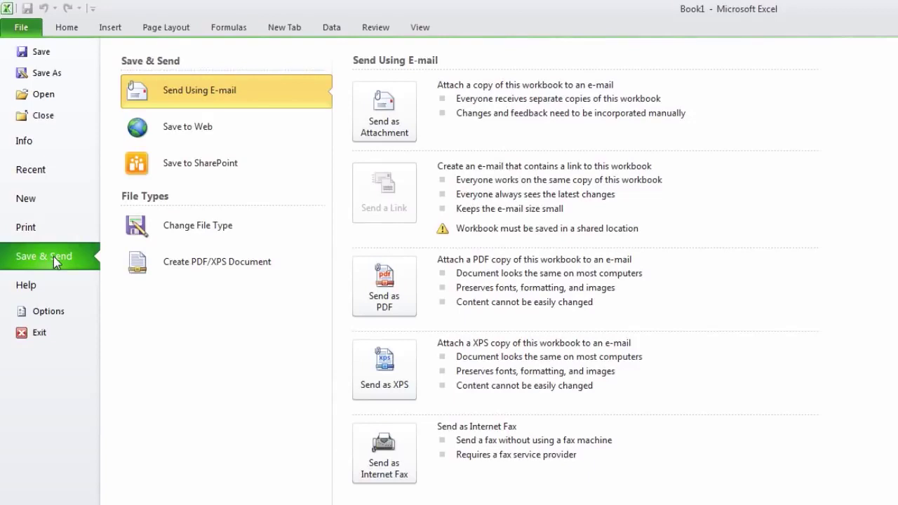
click(42, 282)
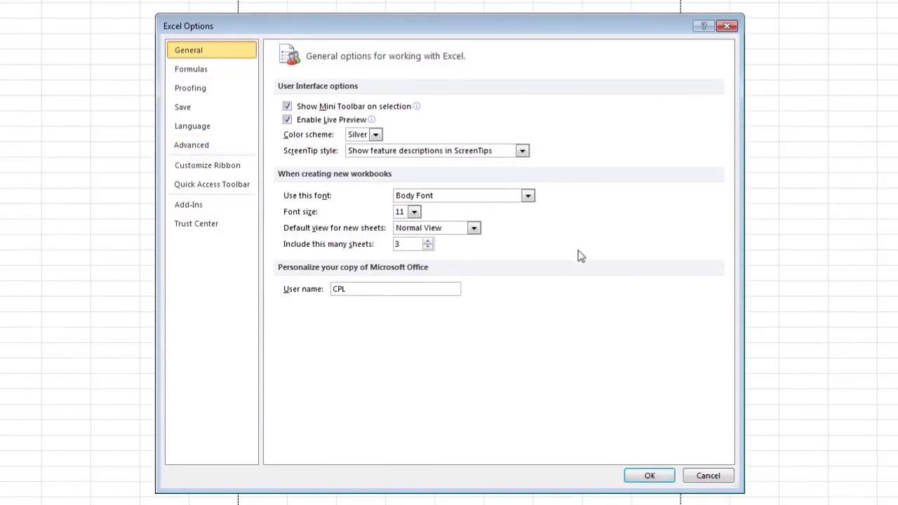
Cancel Excel Options without changes and return to the Worksheet-Pakistan workbook's File pages
click(699, 474)
click(21, 26)
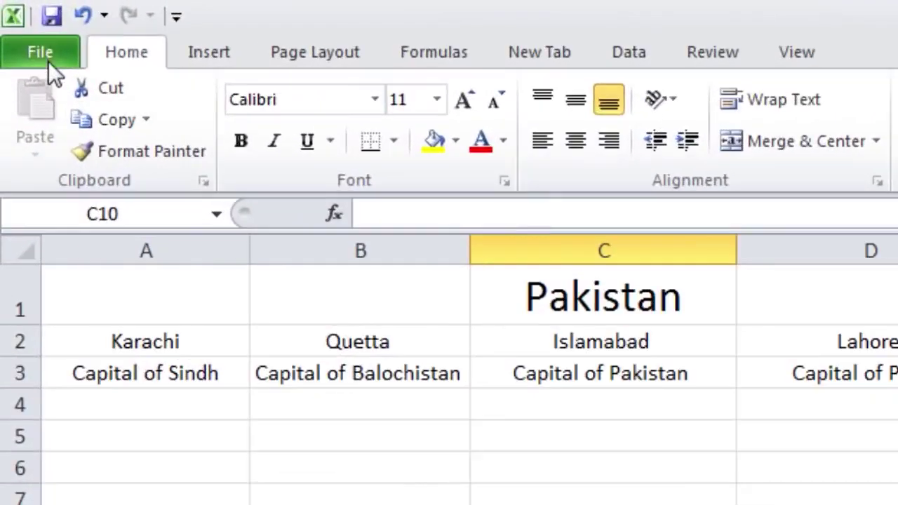
Create Book2 from the Blank workbook template under File > New
click(14, 19)
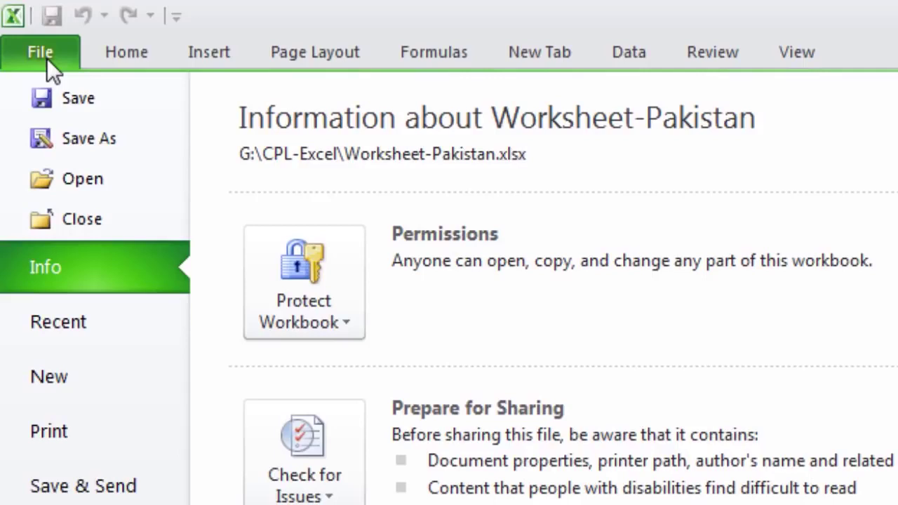
click(61, 374)
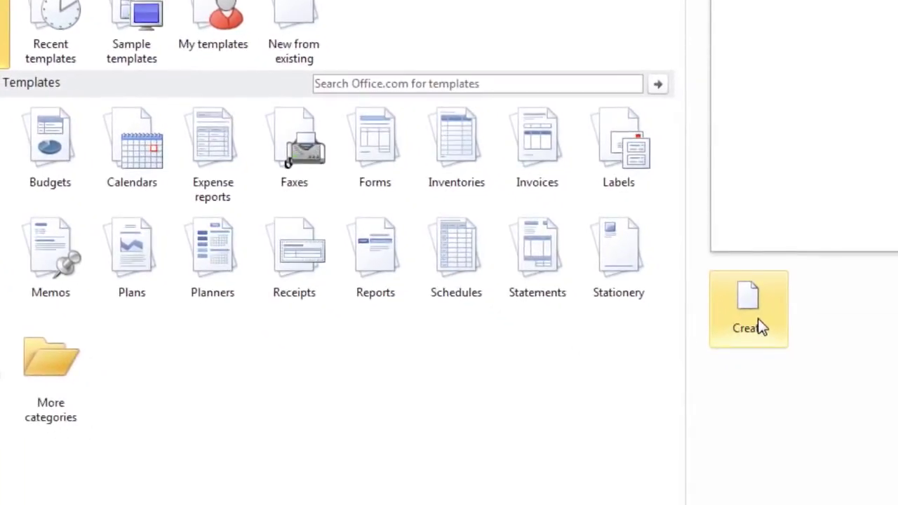
click(762, 327)
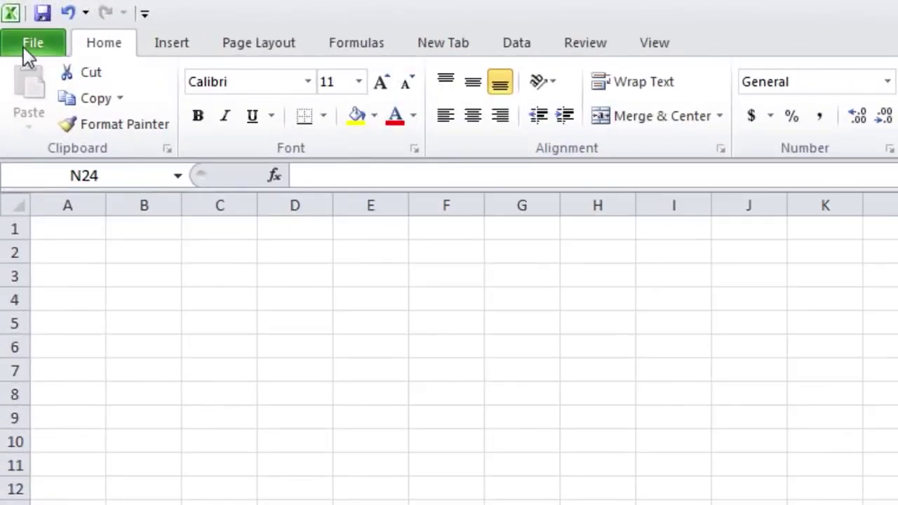
click(26, 54)
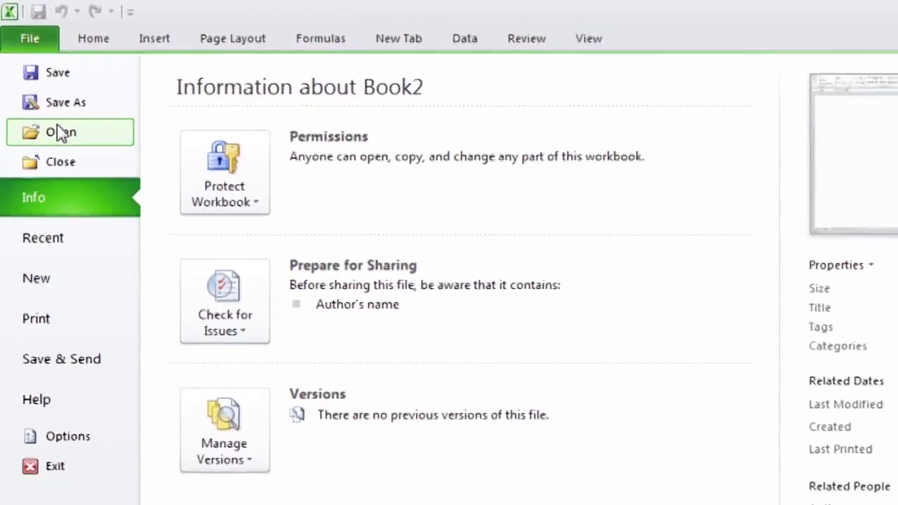
click(67, 147)
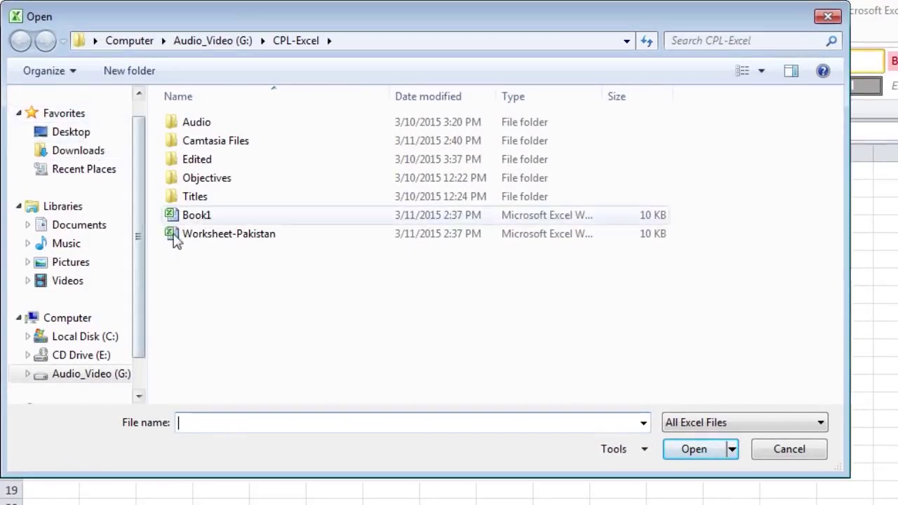
click(184, 239)
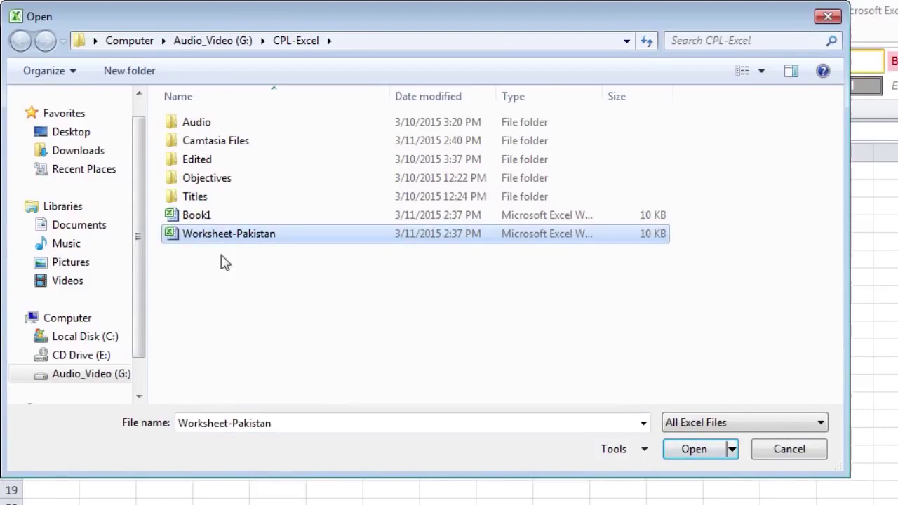
click(707, 456)
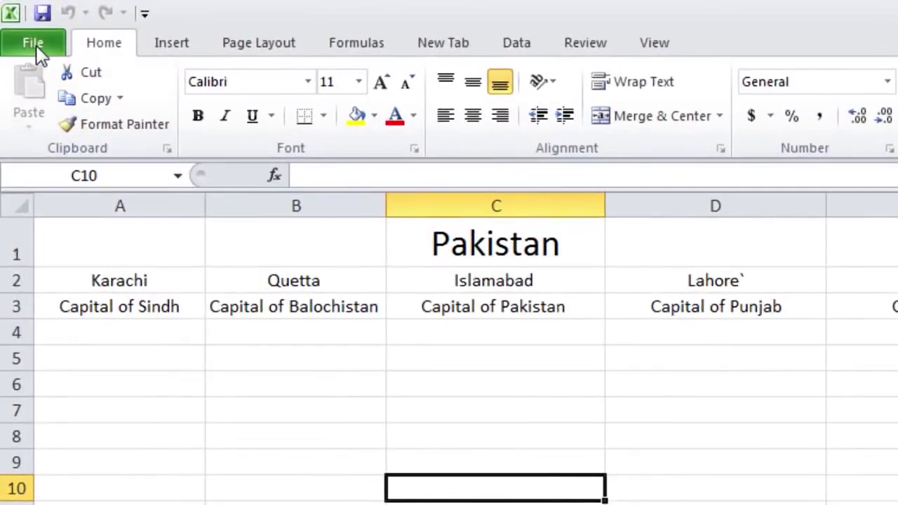
click(36, 45)
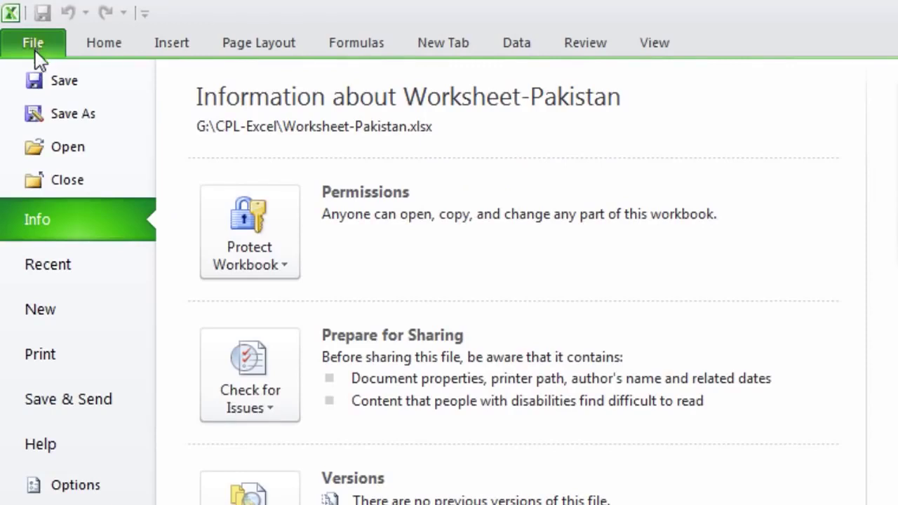
click(87, 274)
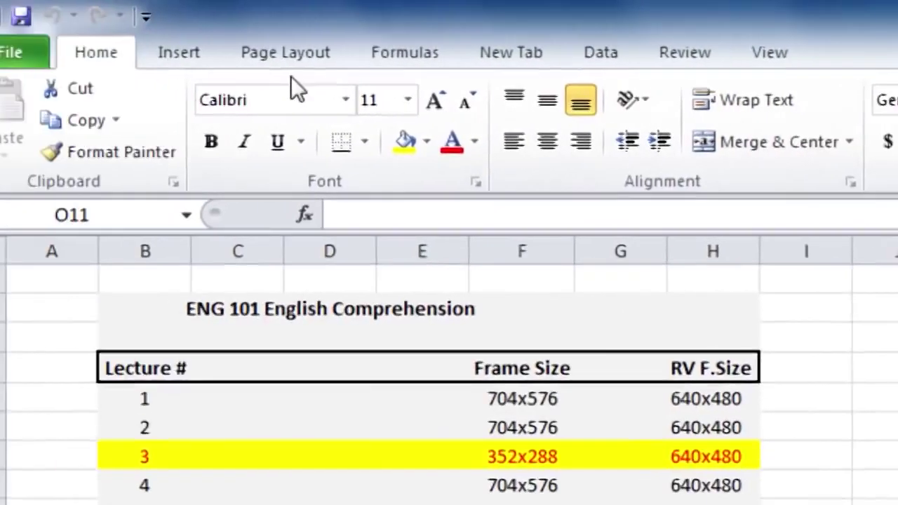
click(209, 56)
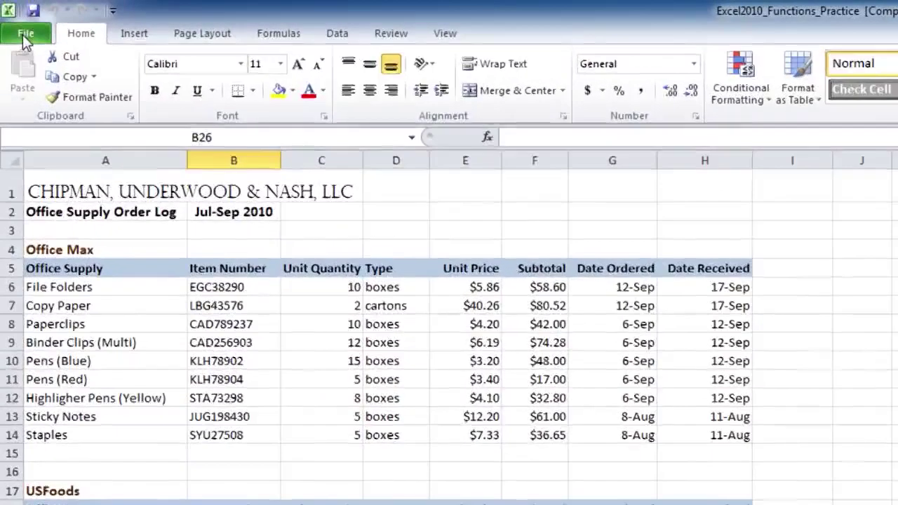
Save As Excel Workbook type, appending -New to make Excel2010_Functions_Practice-New
click(23, 35)
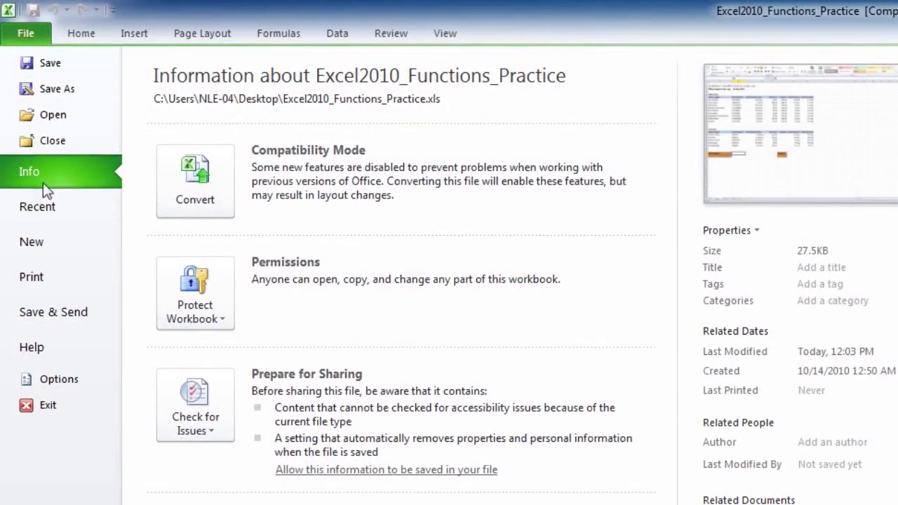
click(208, 209)
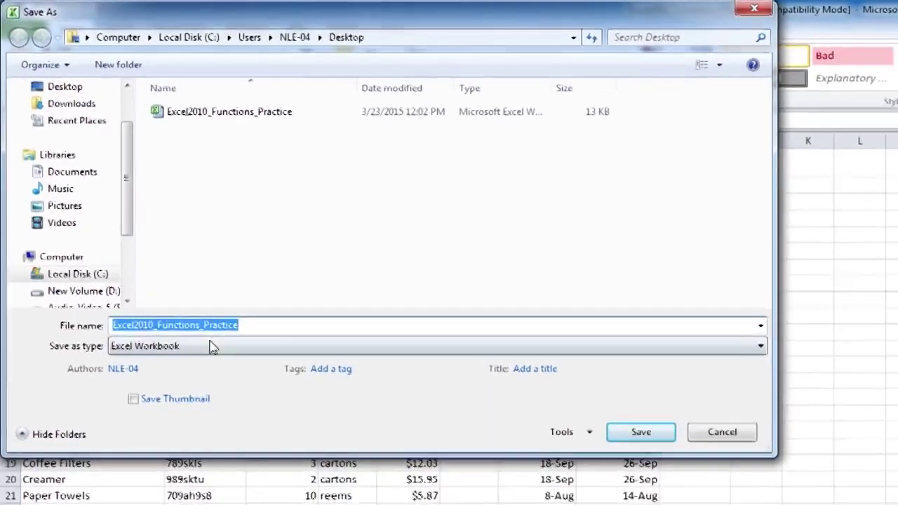
click(206, 339)
click(205, 345)
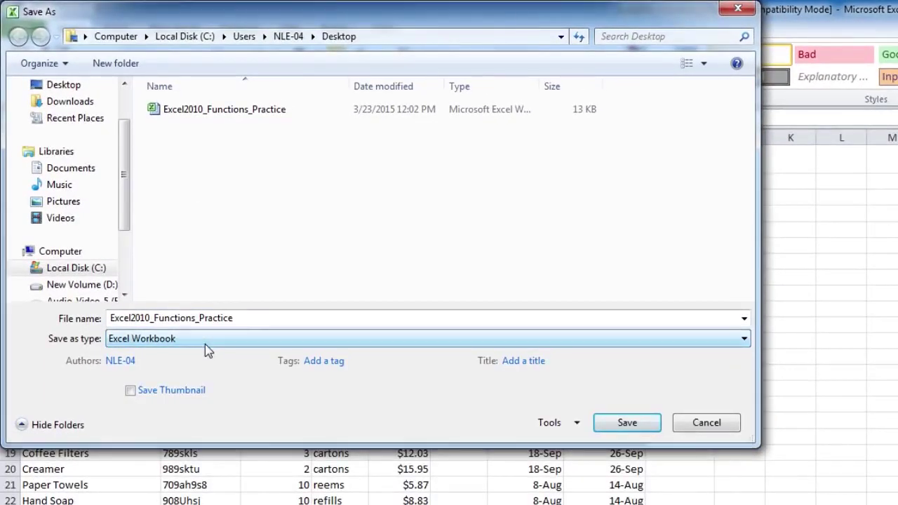
click(258, 320)
click(265, 320)
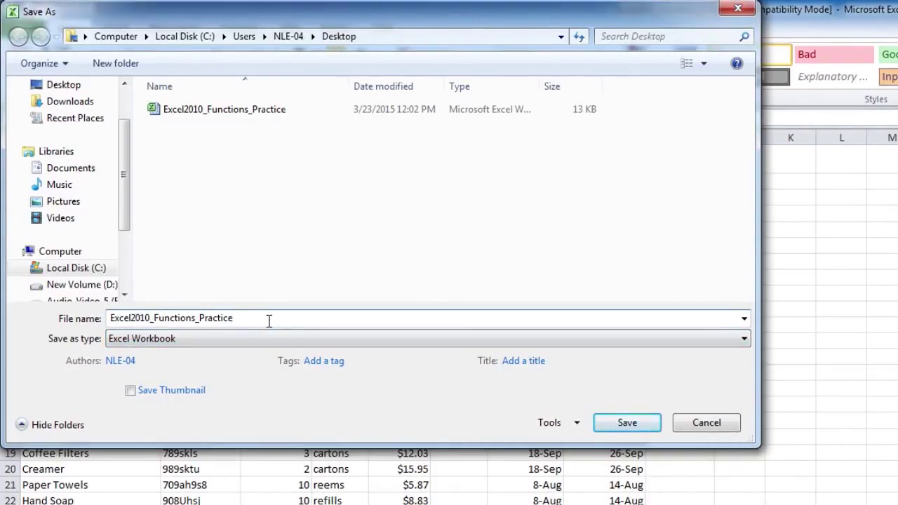
text(-New)
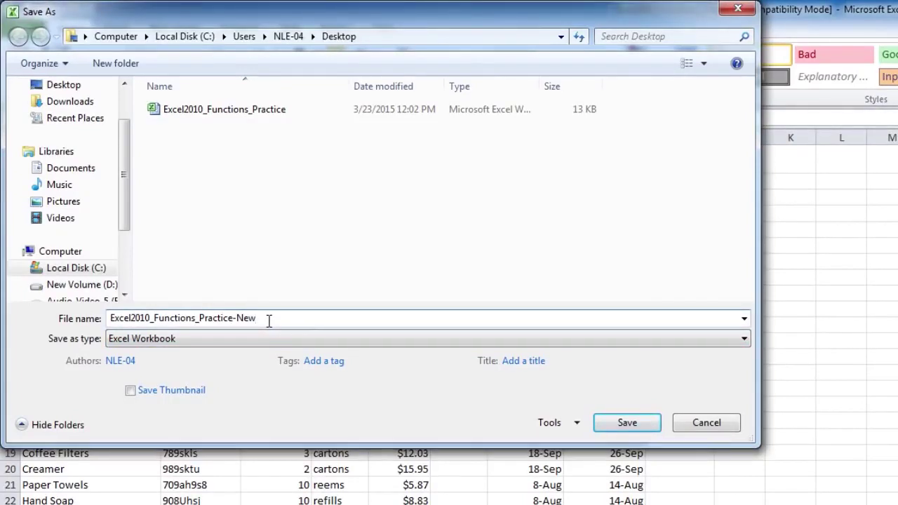
click(624, 436)
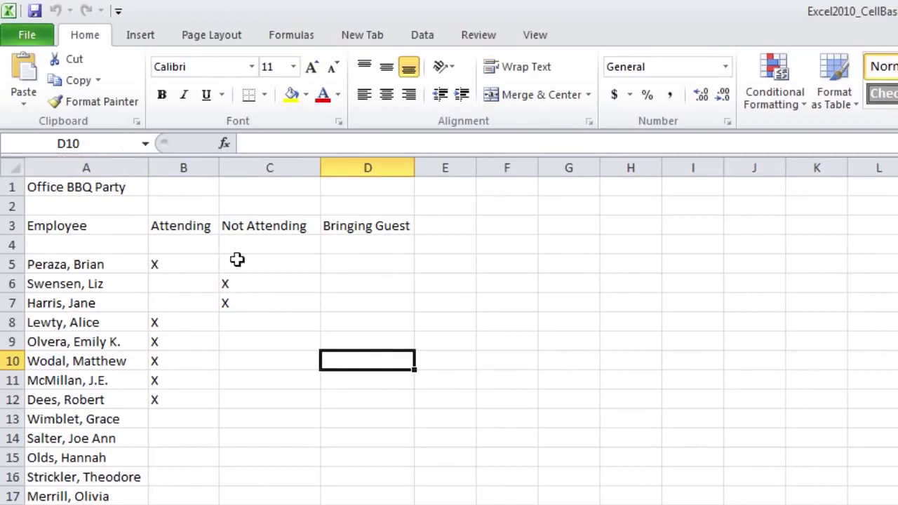
Select C5:C13 under Not Attending, then enter A1:A5 in the Name Box
click(259, 267)
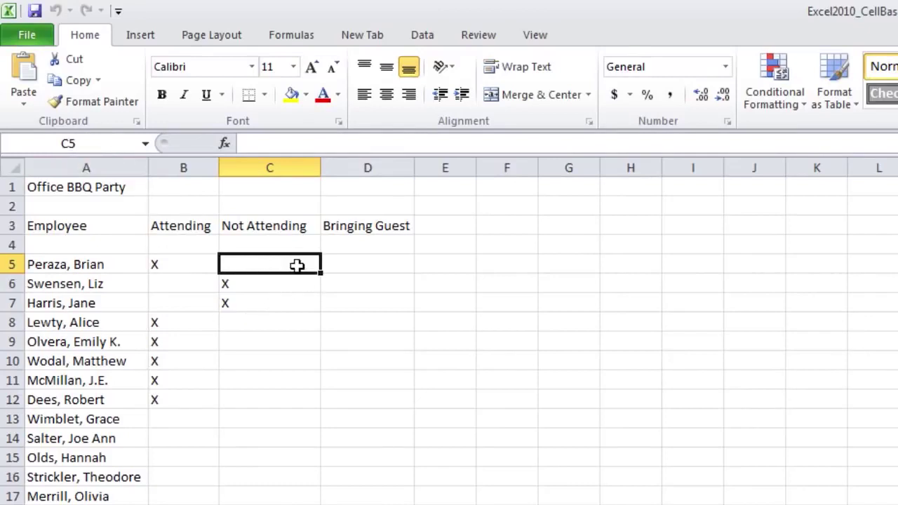
drag(297, 265, 298, 409)
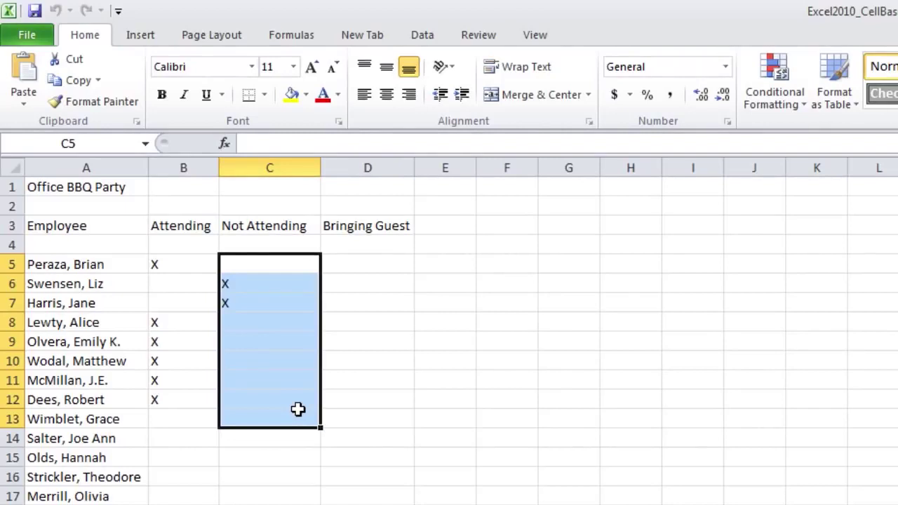
click(103, 146)
text(A1)
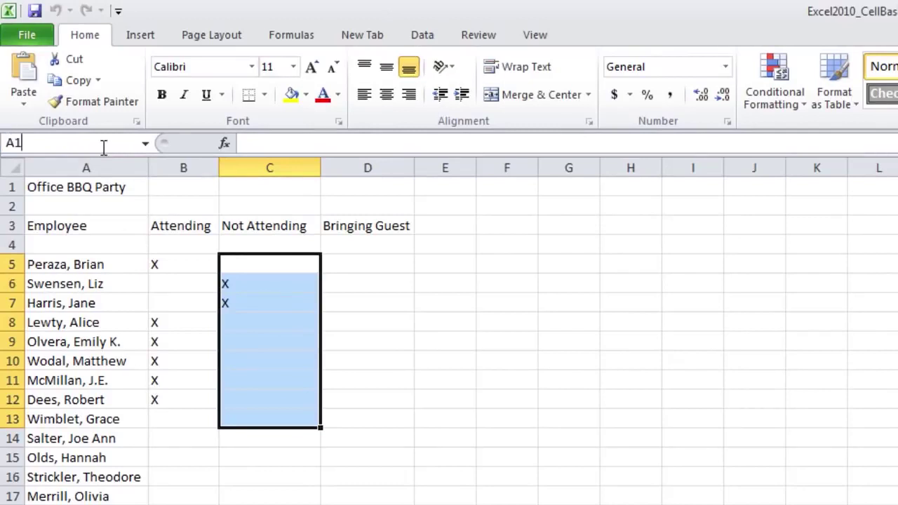
text(:A5)
Select A1:A5 from the Name Box, then select D7 and E9 and move with arrow keys
key(Return)
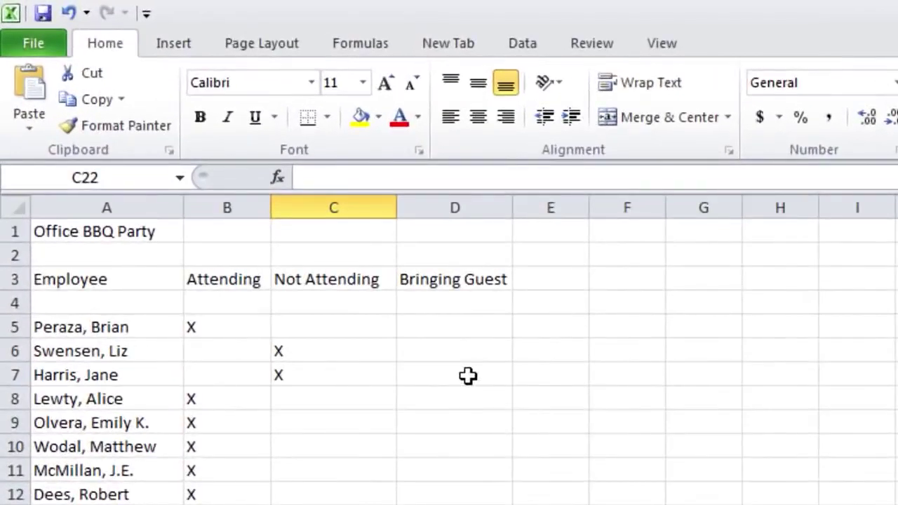
click(467, 375)
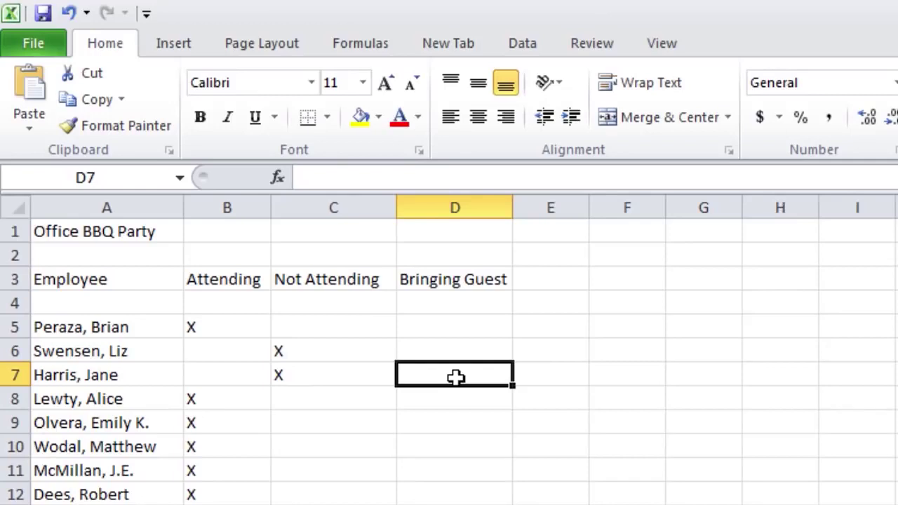
click(542, 431)
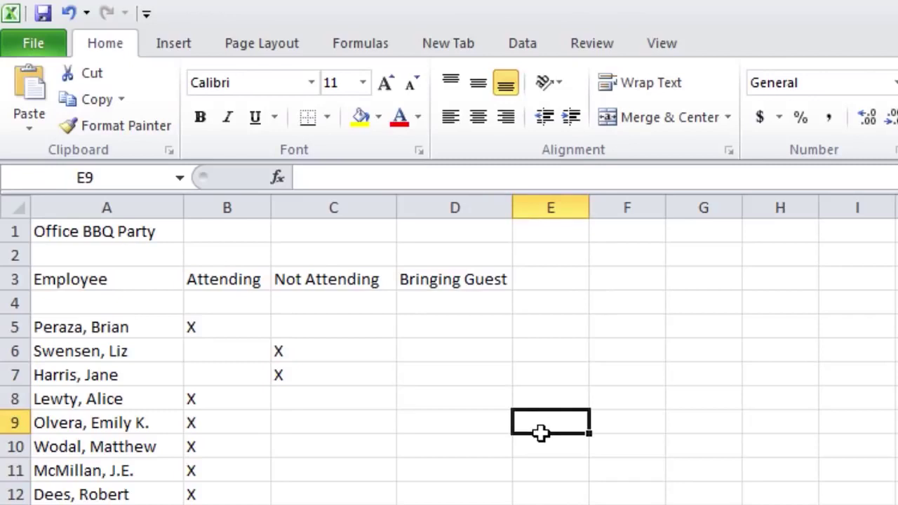
key(Up)
key(Up)
key(Up)
key(Right)
key(Right)
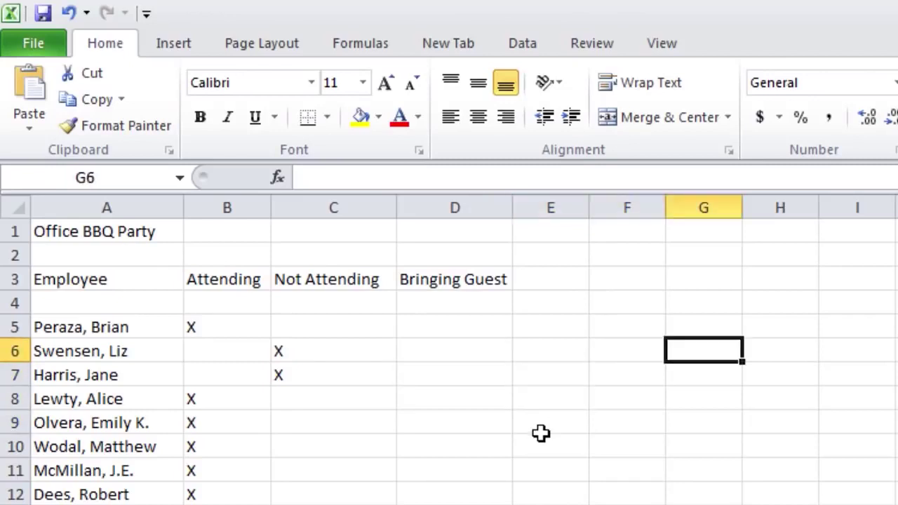
key(Right)
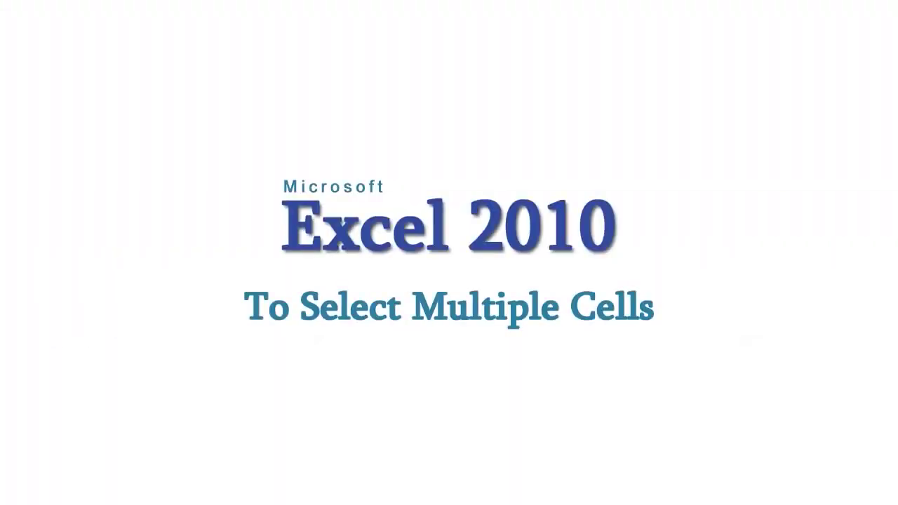
Drag from D6 down and right to select the range D6:E14
click(397, 307)
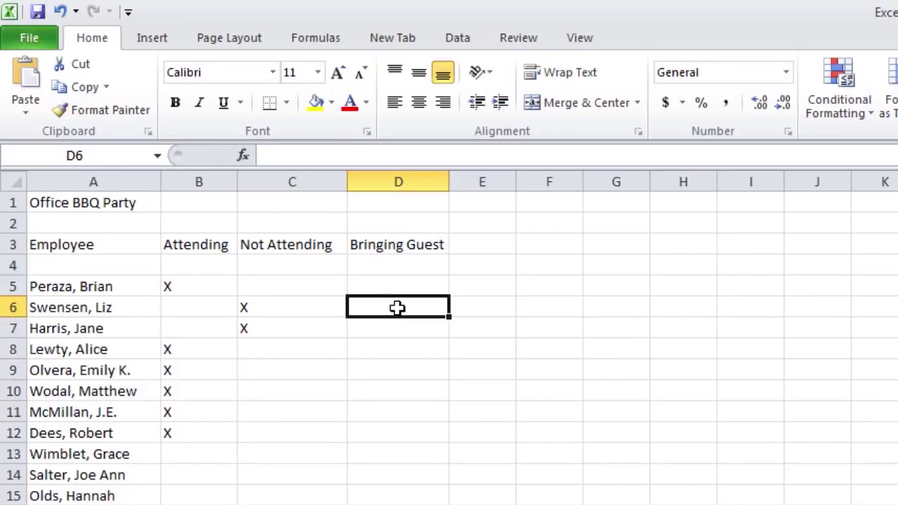
mouse_move(396, 307)
mouse_down()
mouse_move(420, 395)
mouse_move(462, 414)
mouse_move(467, 470)
mouse_up()
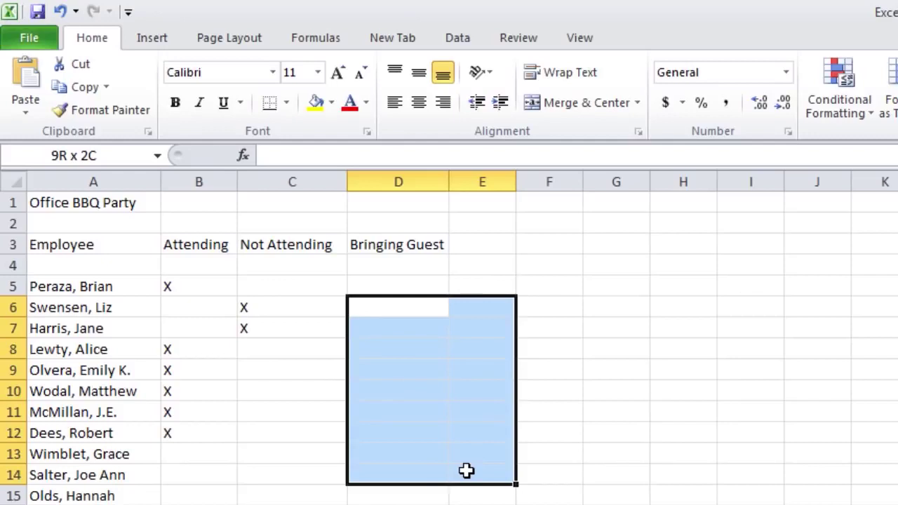
drag(466, 470, 466, 471)
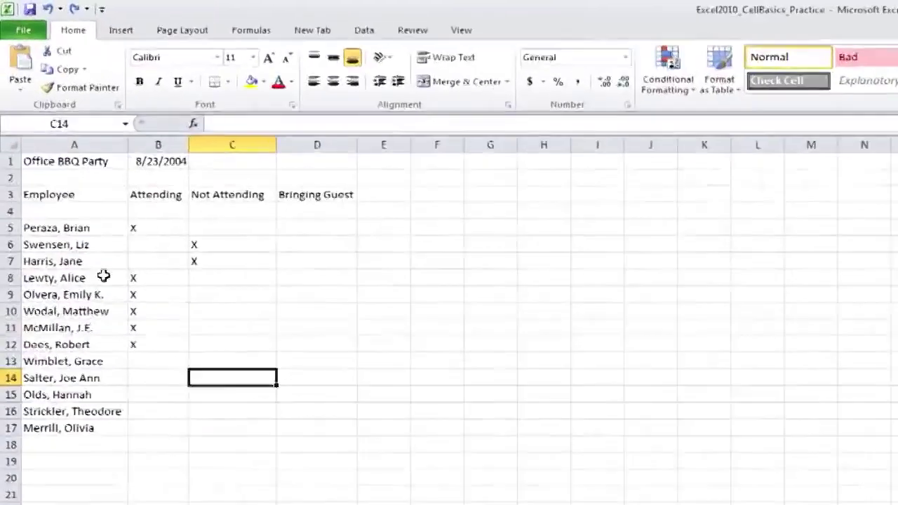
click(85, 264)
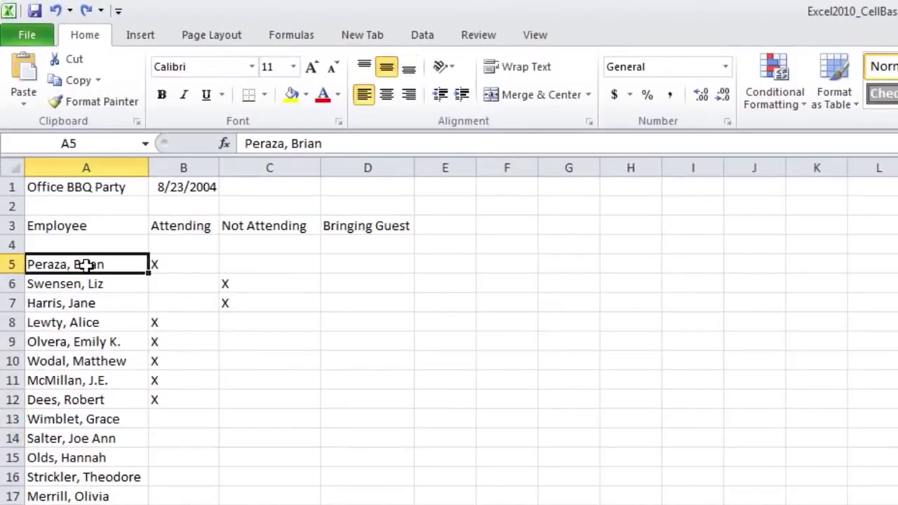
click(173, 264)
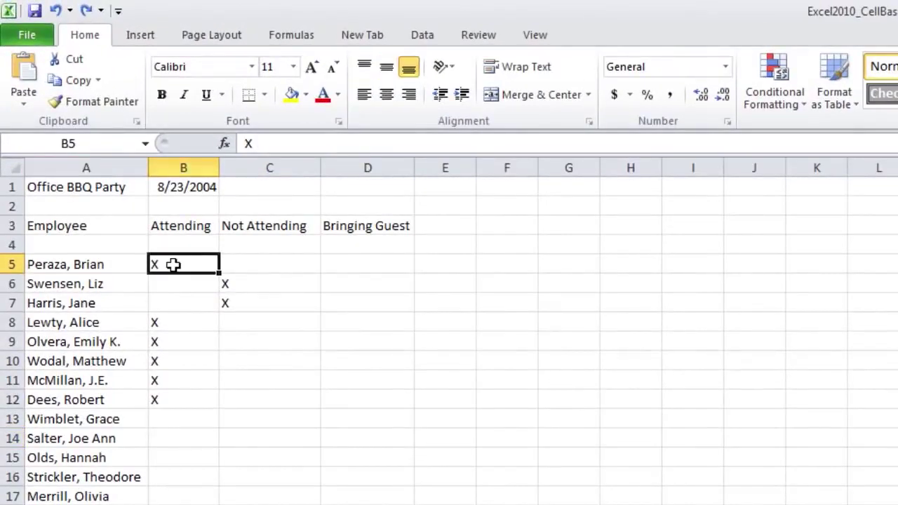
click(262, 227)
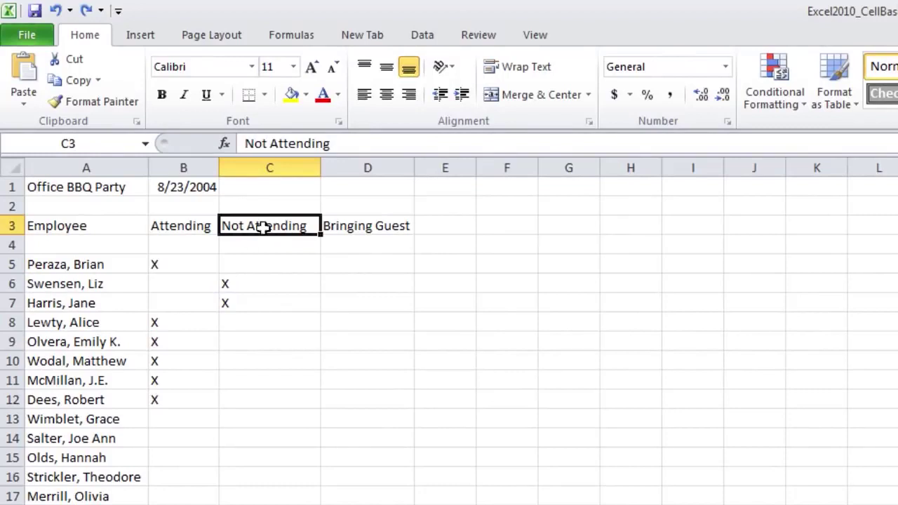
click(181, 186)
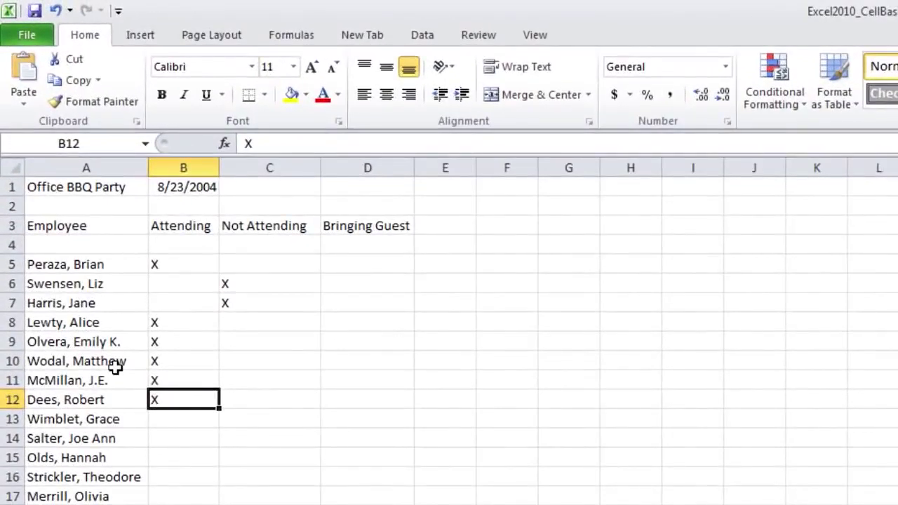
click(114, 363)
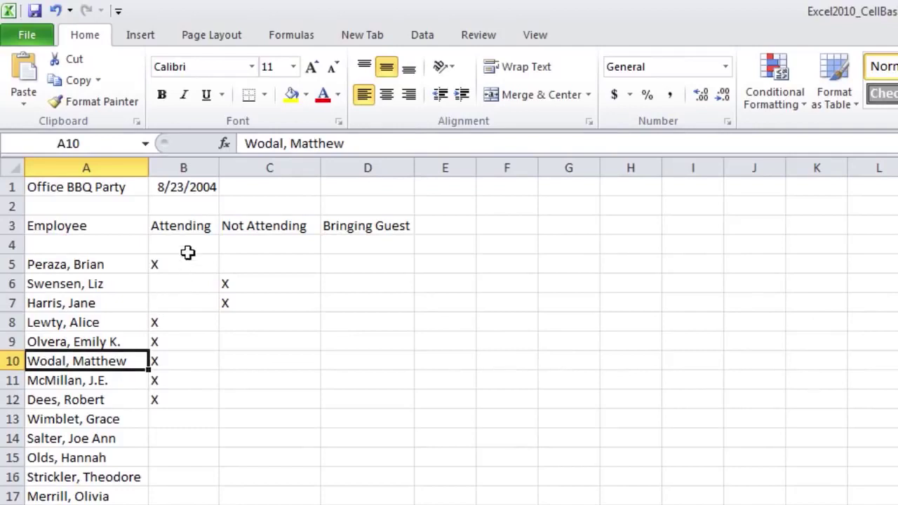
click(187, 187)
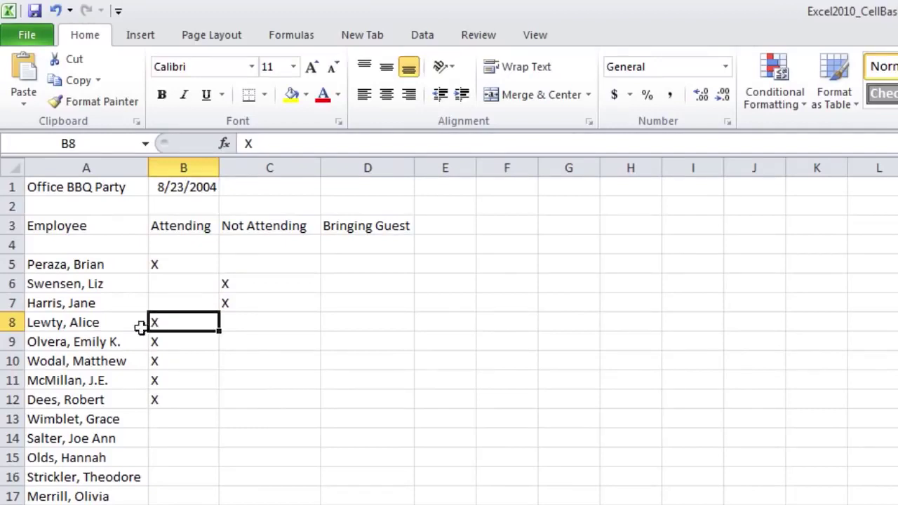
click(77, 358)
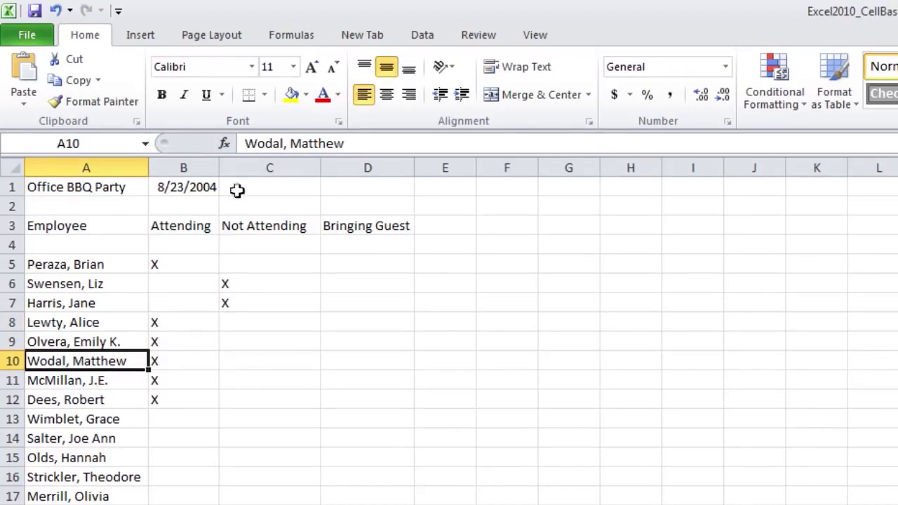
click(207, 187)
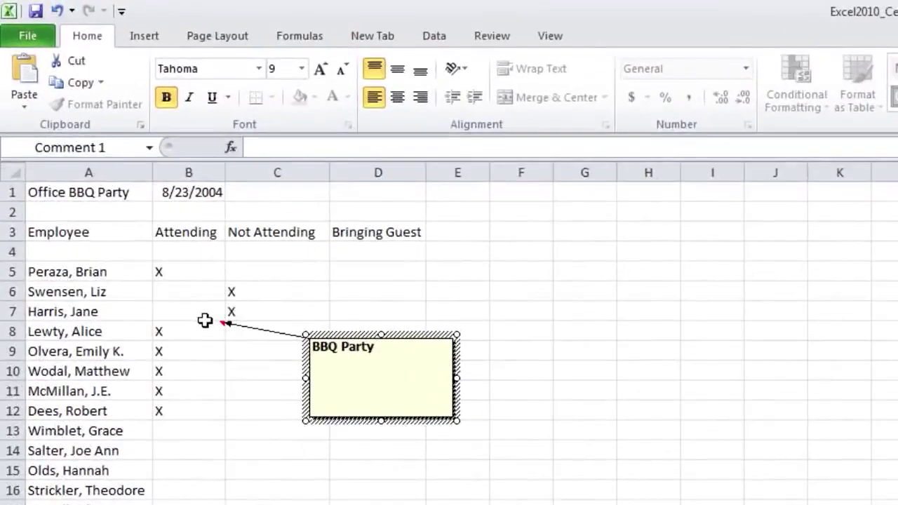
Close the 'BBQ Party' comment on B8 by clicking back onto the sheet
click(205, 315)
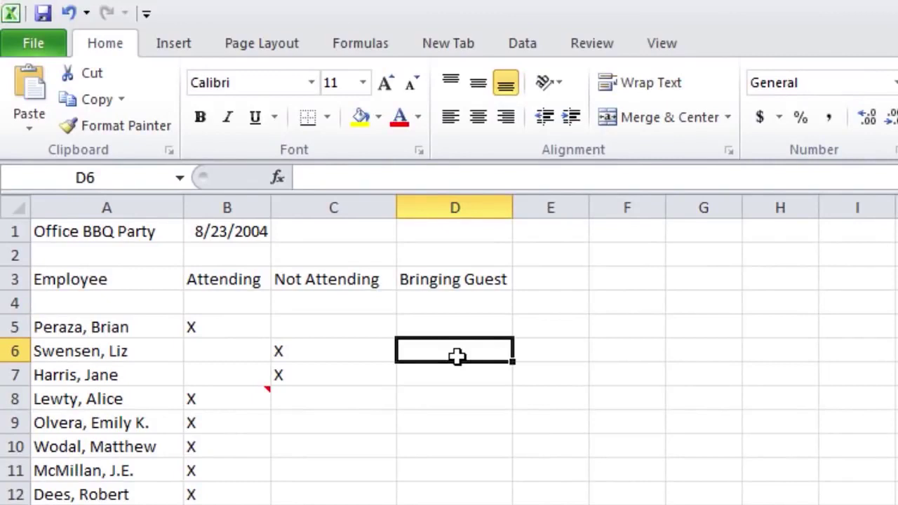
Enter 3 in D6, then edit that cell to read 15
text(3)
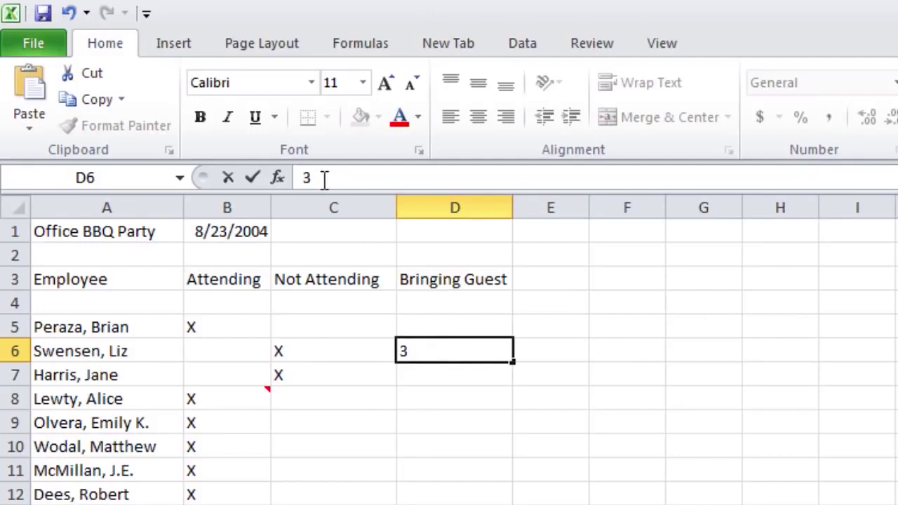
click(430, 374)
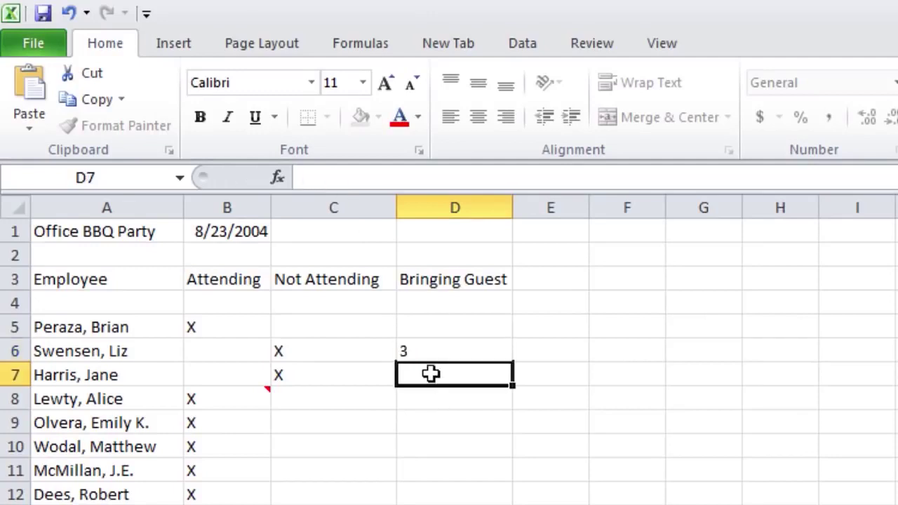
click(431, 350)
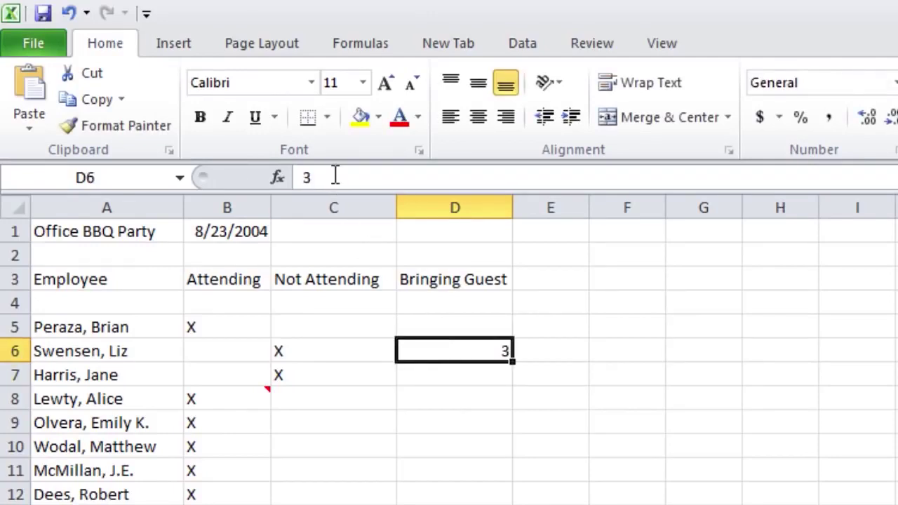
double_click(296, 179)
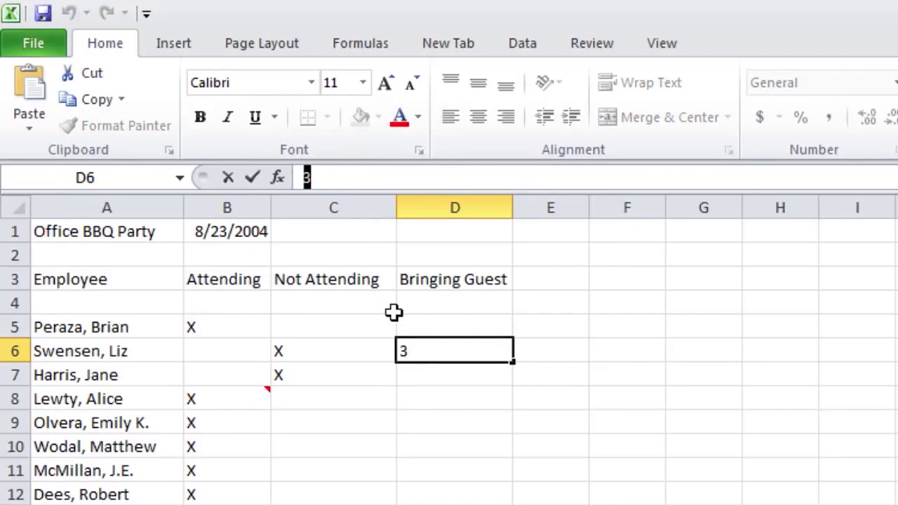
text(15)
click(423, 351)
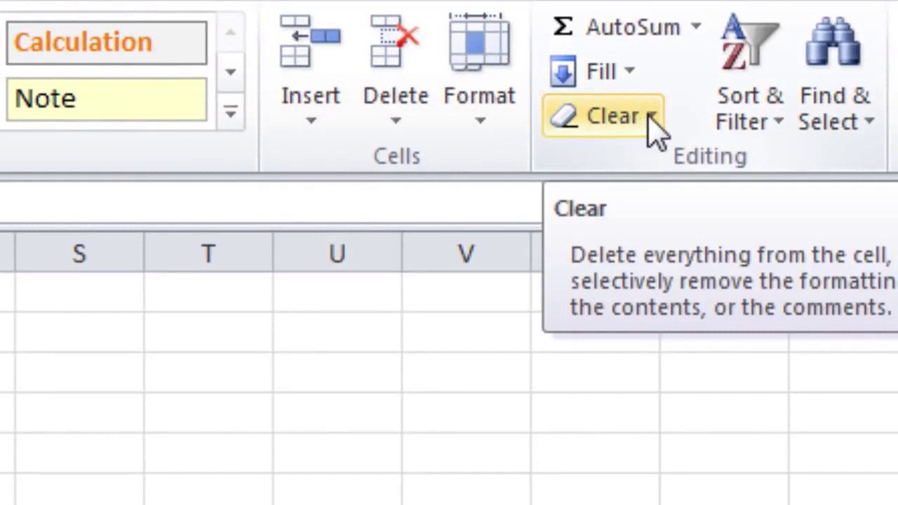
click(650, 125)
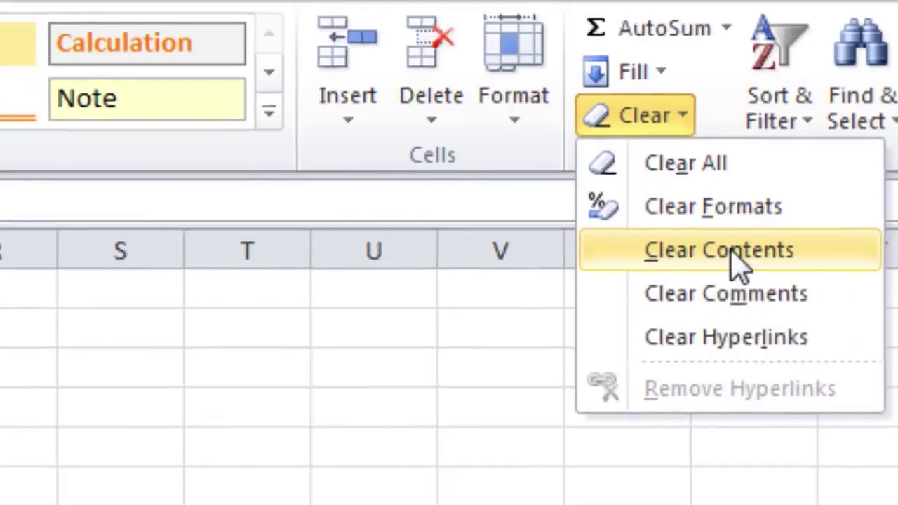
click(703, 258)
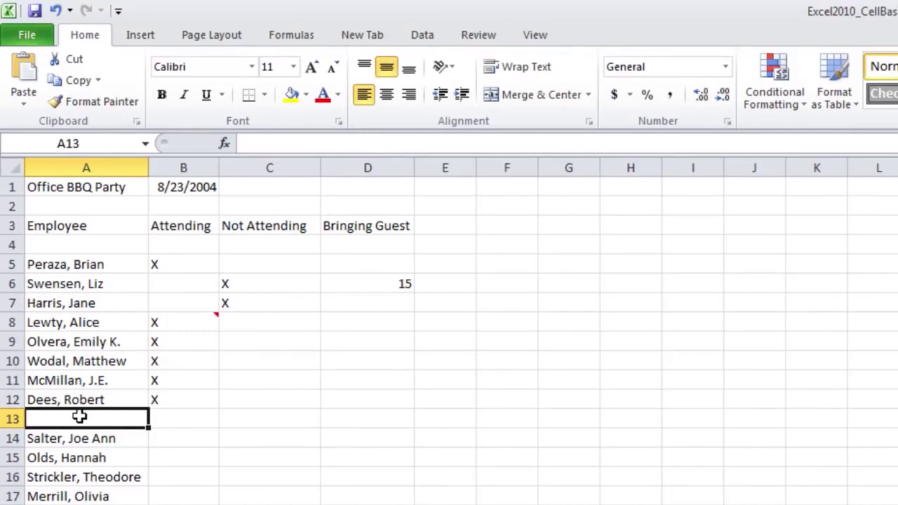
click(401, 285)
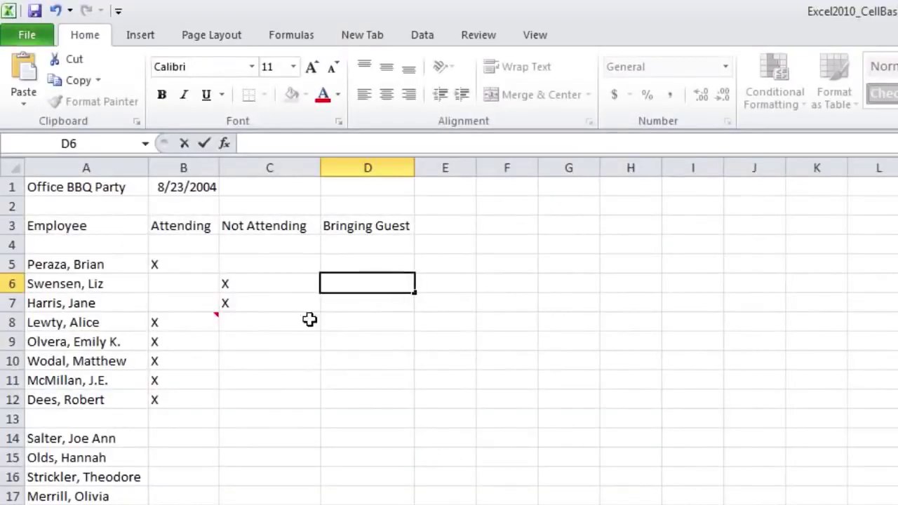
drag(101, 342, 171, 374)
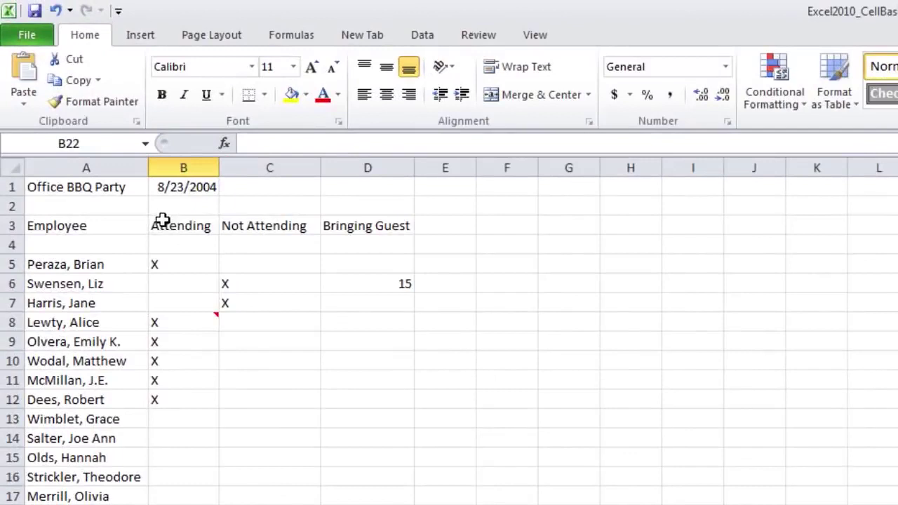
Copy the three employee rows A5:C7 and paste them starting at C15
drag(78, 109, 160, 111)
drag(333, 231, 396, 223)
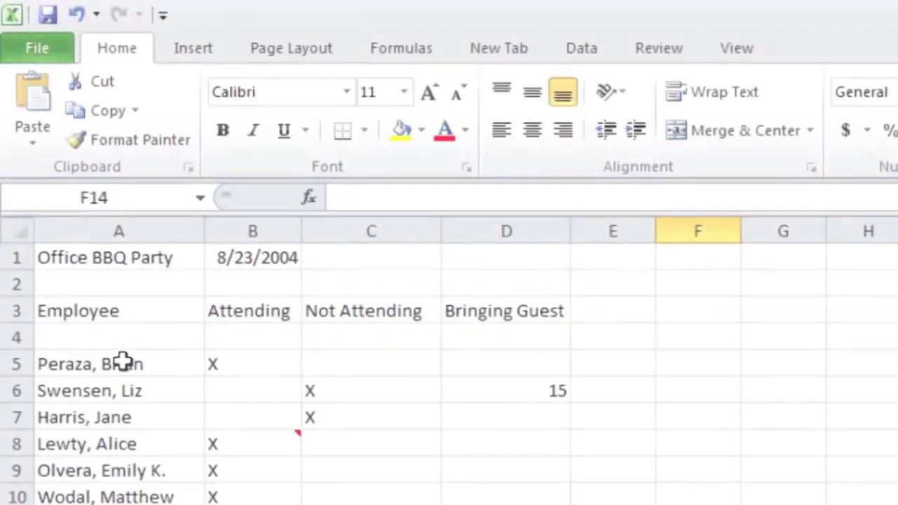
drag(121, 361, 342, 410)
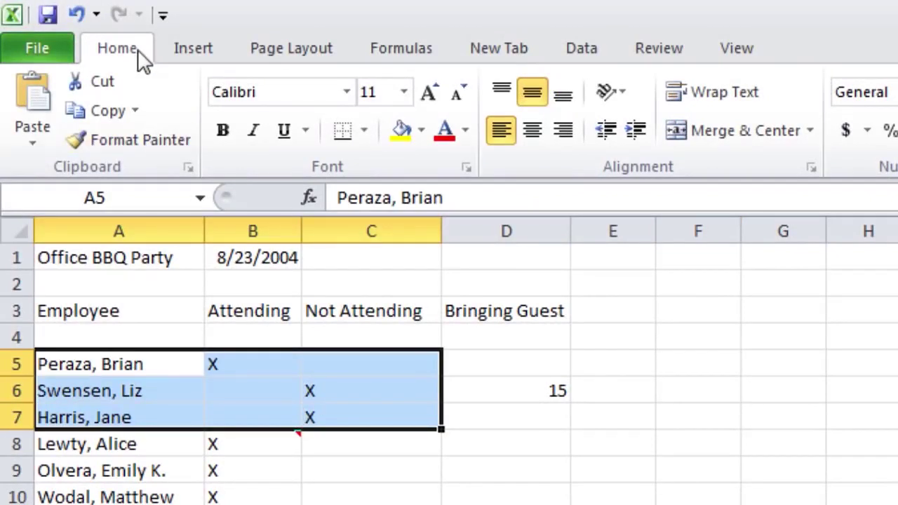
click(113, 111)
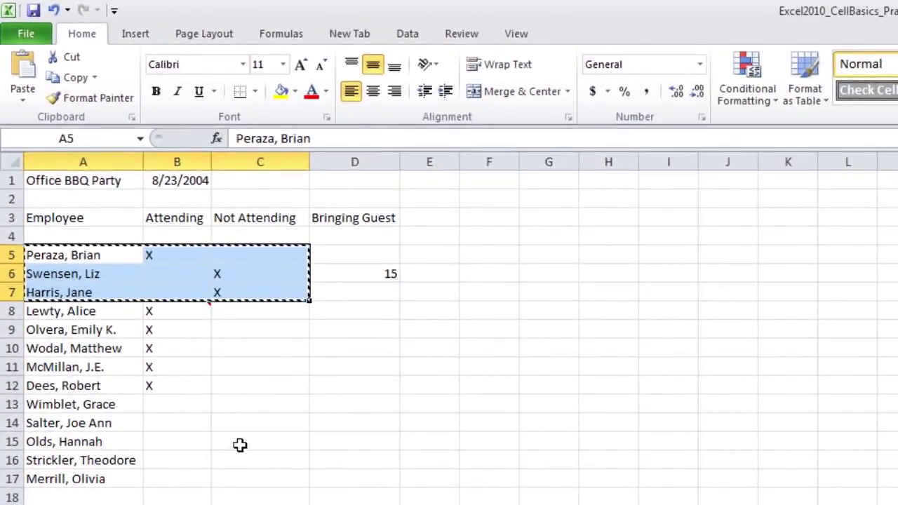
click(240, 443)
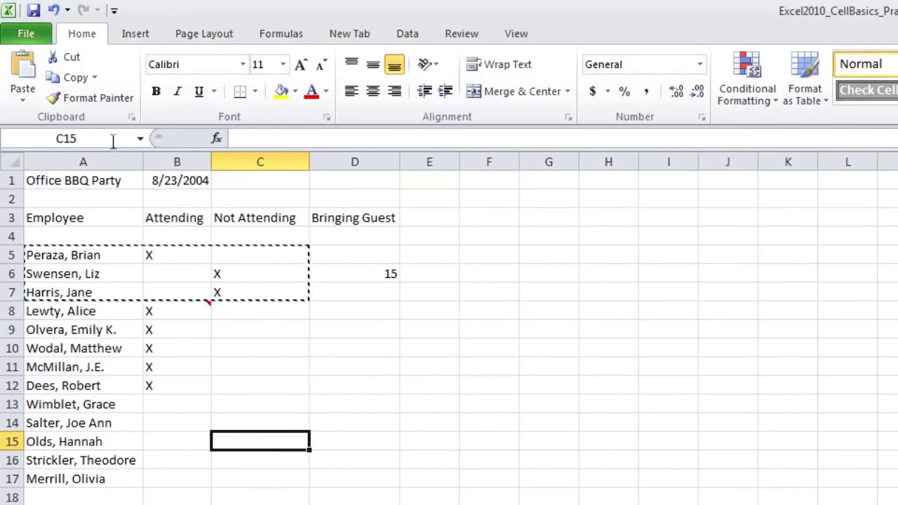
click(23, 88)
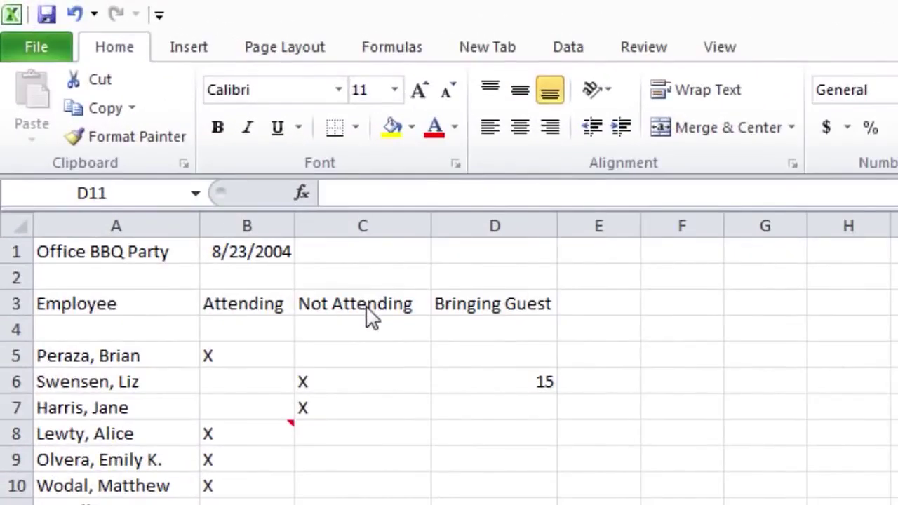
Cut the Attending, Not Attending and Bringing Guest headings from B3:D3 and paste them into E3:G3
click(217, 307)
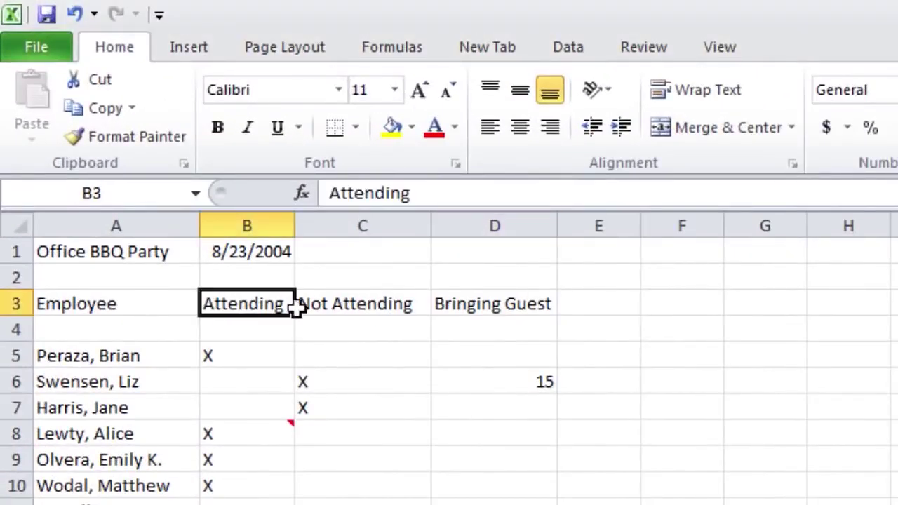
key(shift+Right)
key(shift+Right)
click(91, 81)
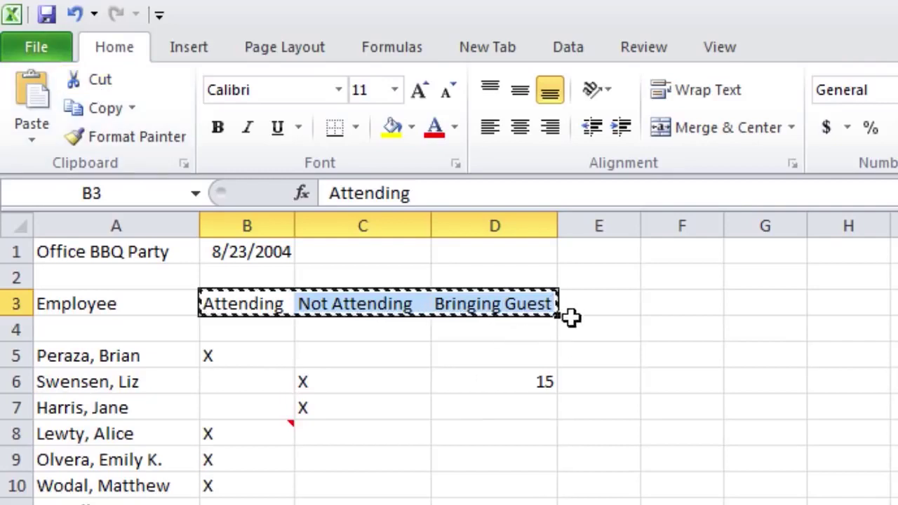
click(588, 302)
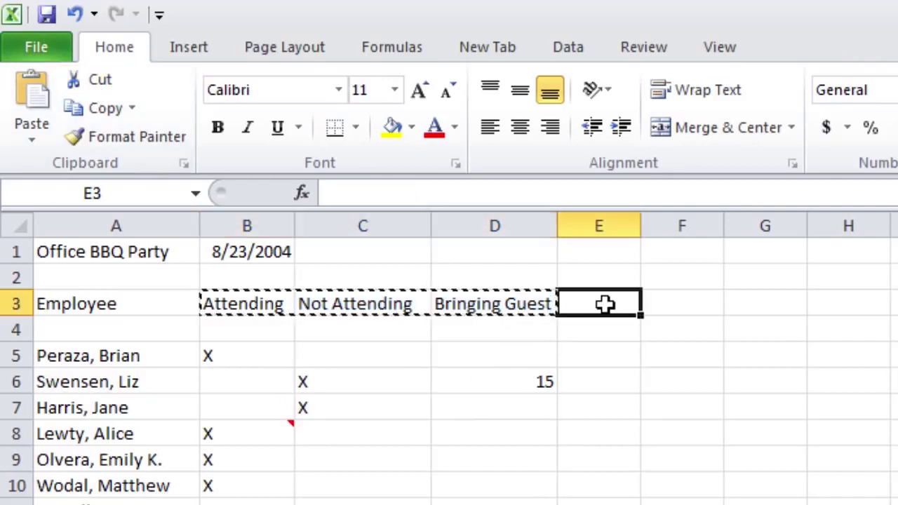
click(35, 128)
click(34, 102)
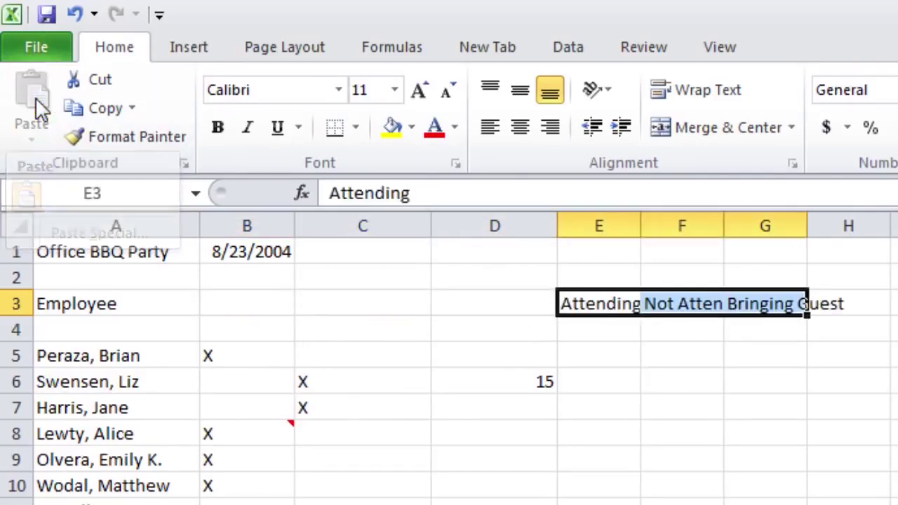
click(784, 309)
click(775, 338)
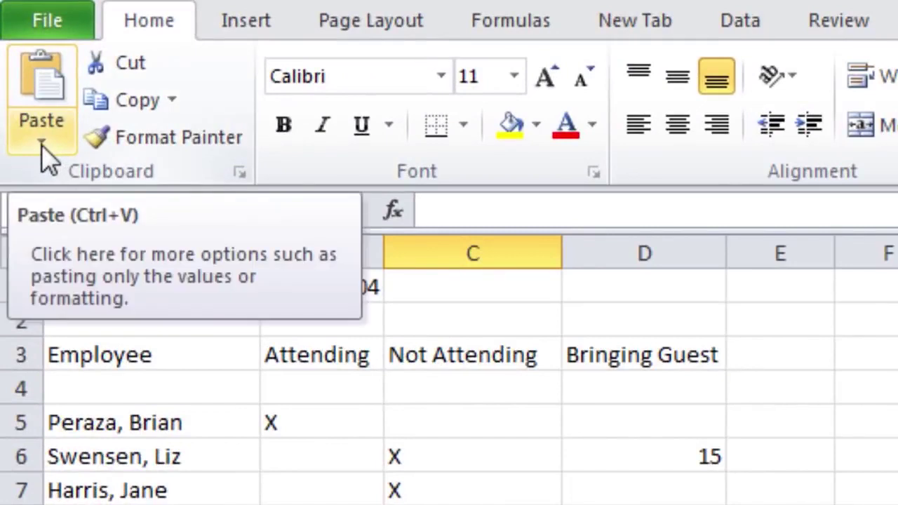
Show the Paste drop-down with Paste Values, Other Paste Options and Paste Special
click(42, 144)
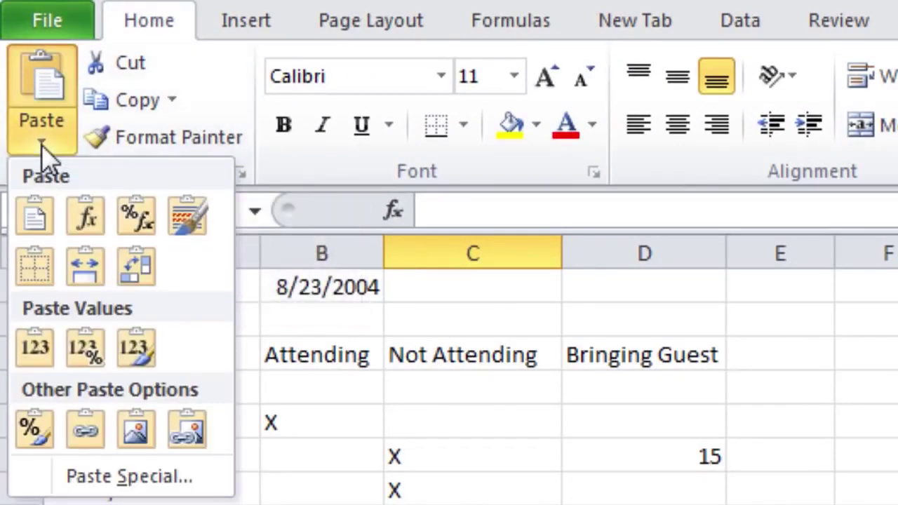
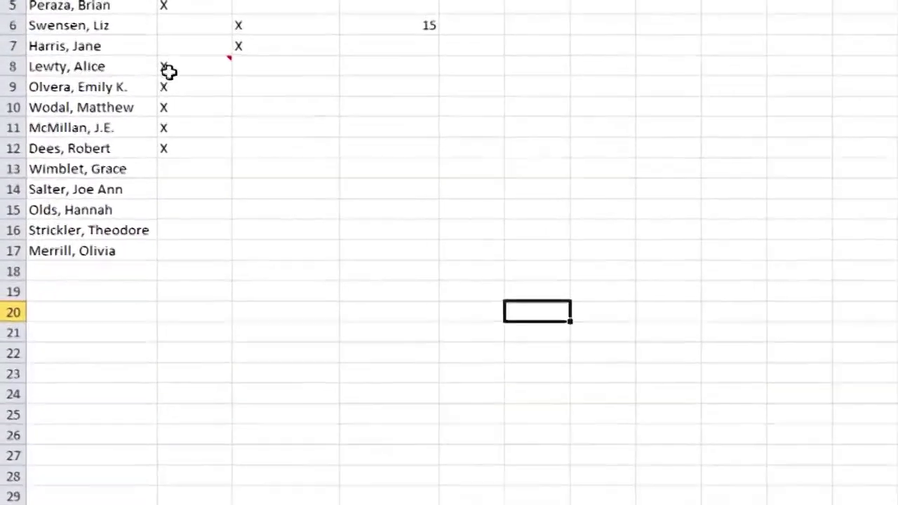
Select the X marks in B8:B12, then move the employee names in A7:A11 to D10:D14
drag(171, 59, 204, 137)
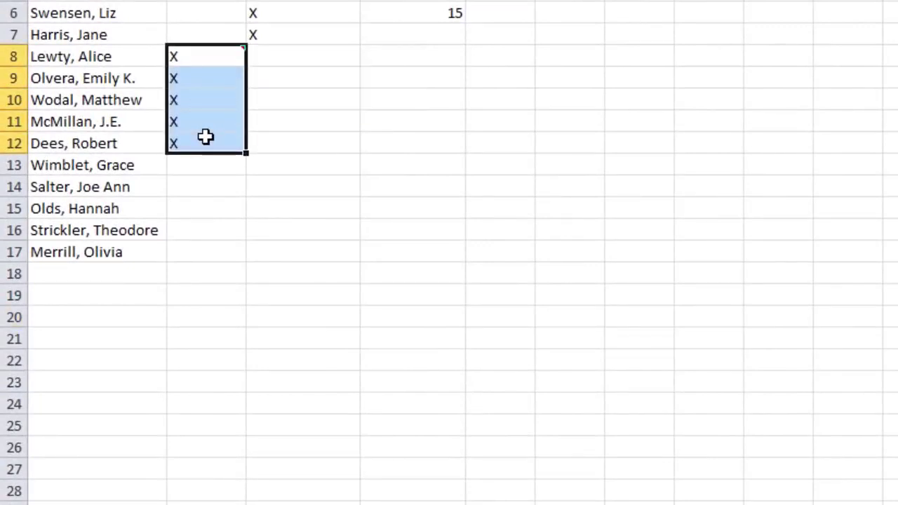
mouse_move(189, 65)
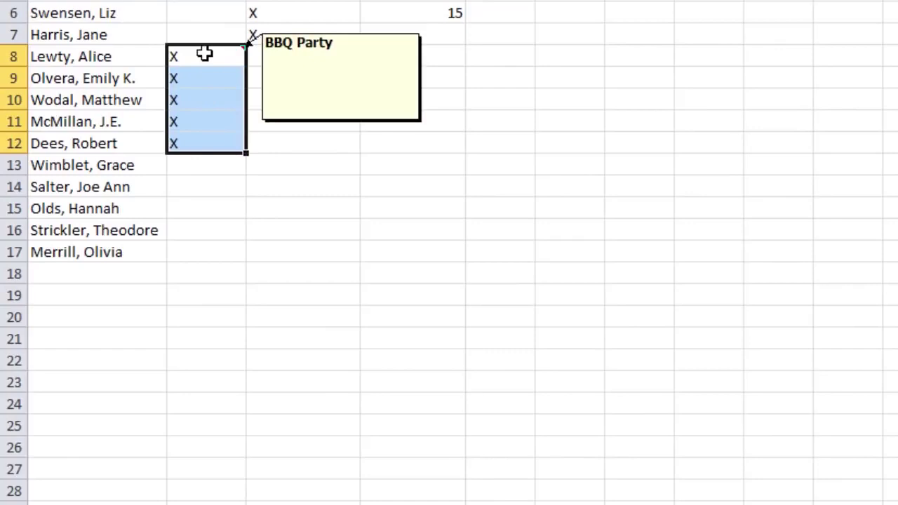
right_click(204, 54)
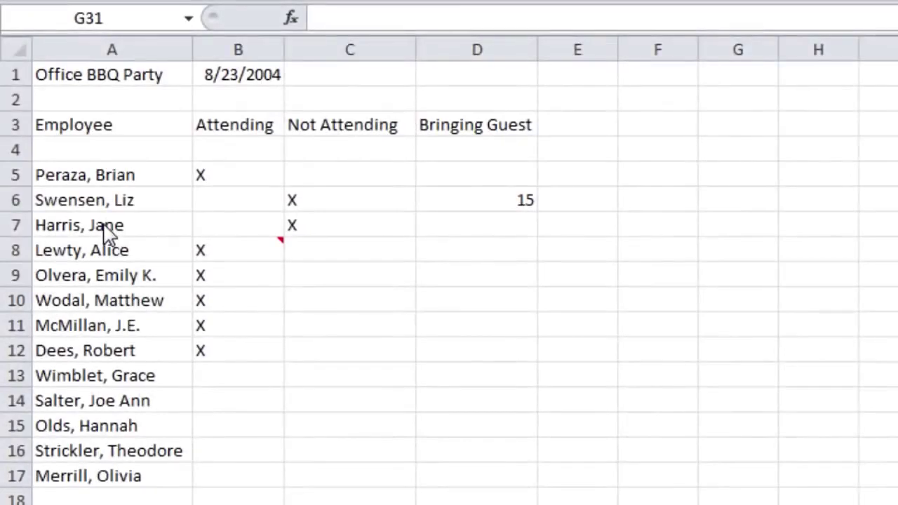
click(104, 225)
drag(106, 224, 124, 325)
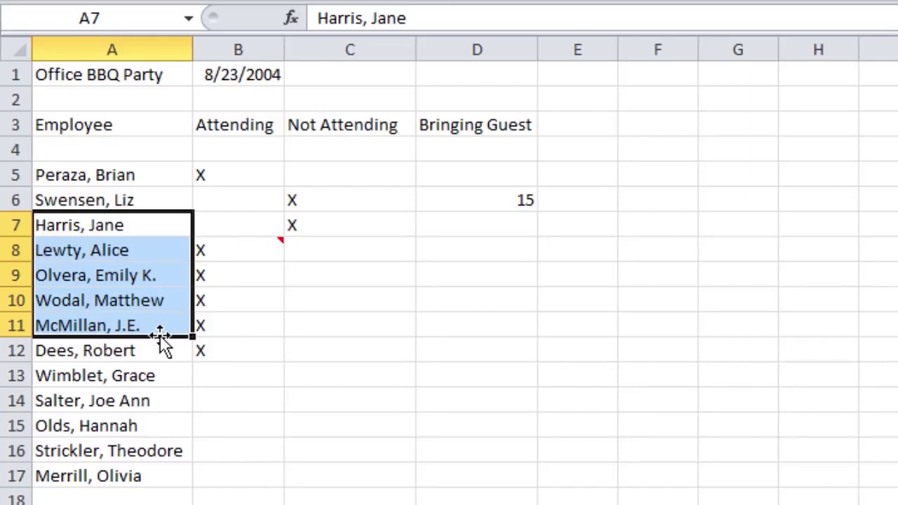
drag(160, 341, 452, 406)
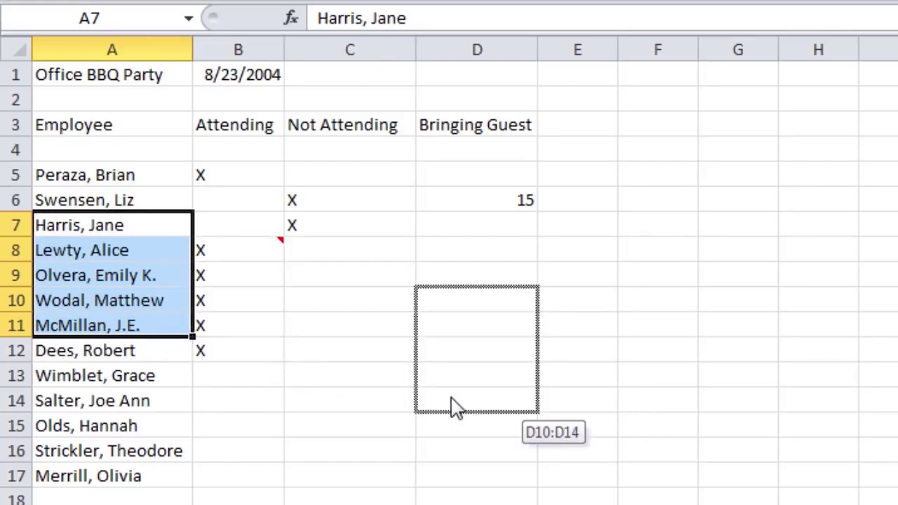
drag(452, 407, 455, 410)
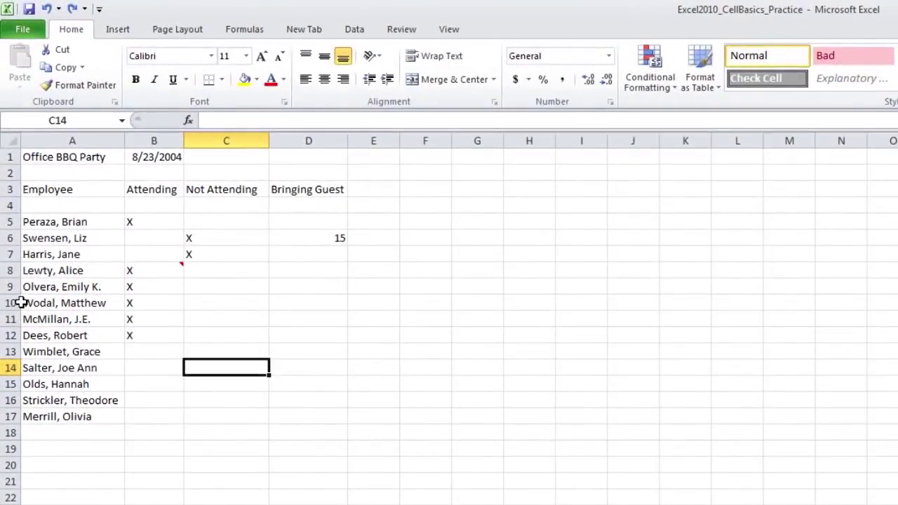
AutoFill the names and X marks in A10:B17 rightward through column I
mouse_move(24, 302)
mouse_down()
mouse_move(112, 358)
mouse_move(126, 412)
mouse_up()
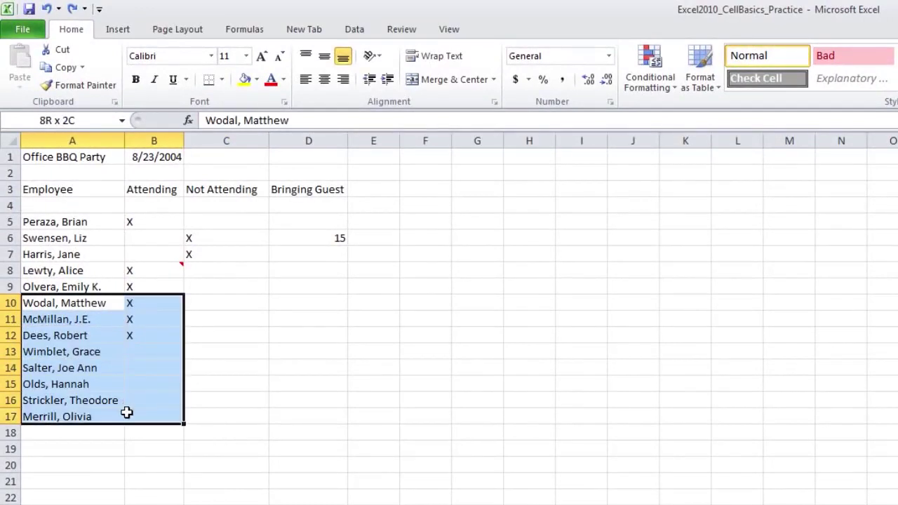
drag(126, 412, 126, 412)
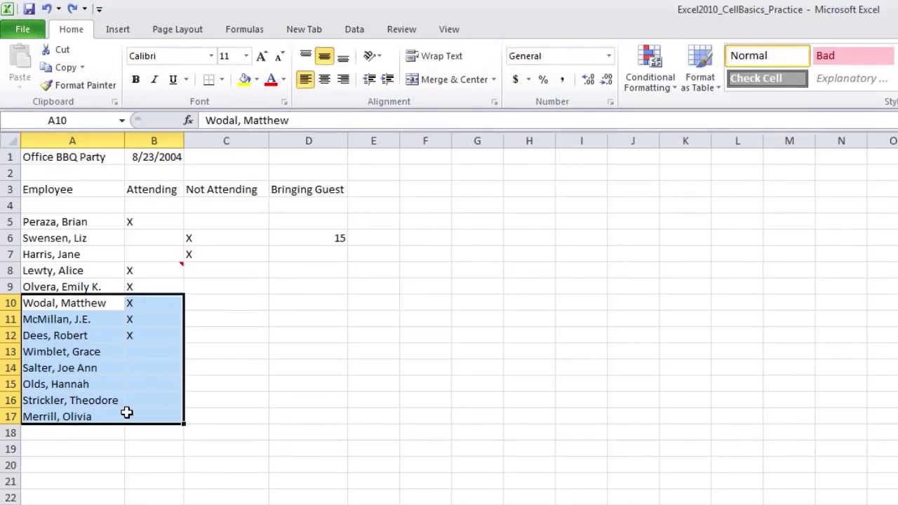
drag(225, 425, 519, 454)
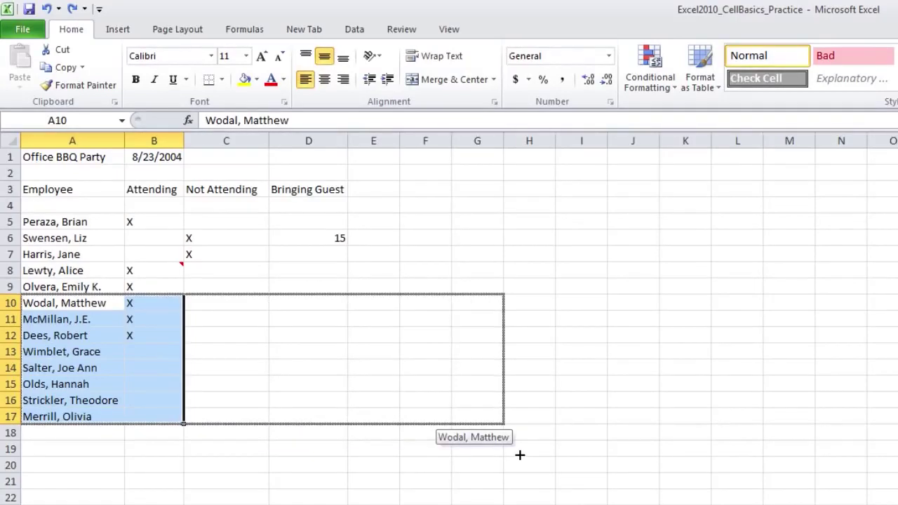
drag(519, 455, 583, 455)
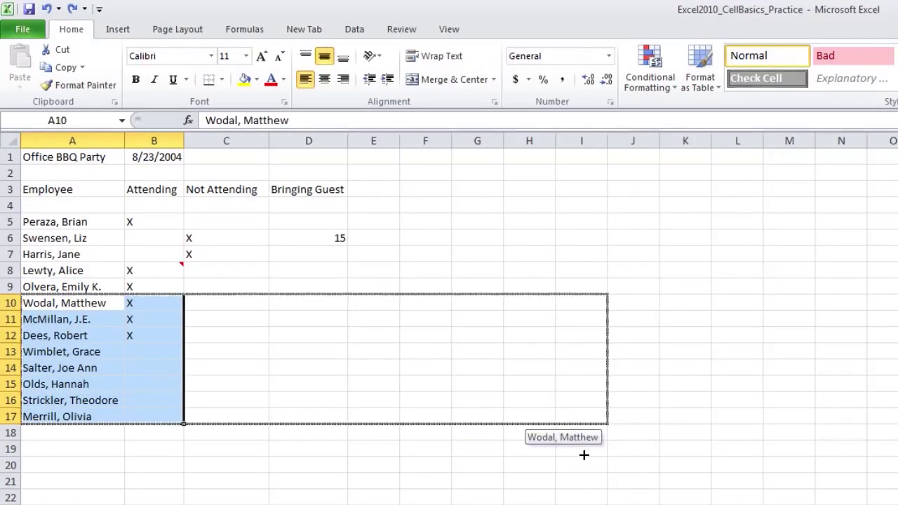
drag(583, 455, 584, 455)
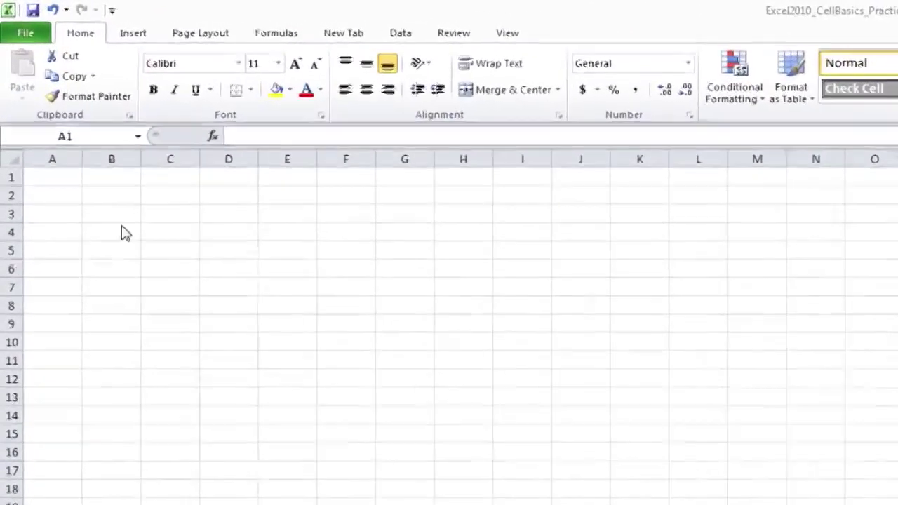
Widen columns A and B so the supply names and item numbers show in full
click(125, 231)
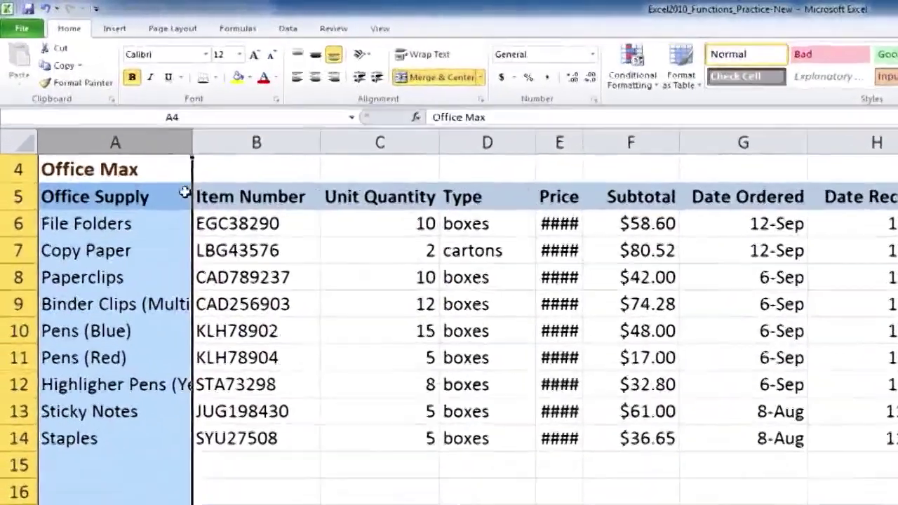
click(237, 200)
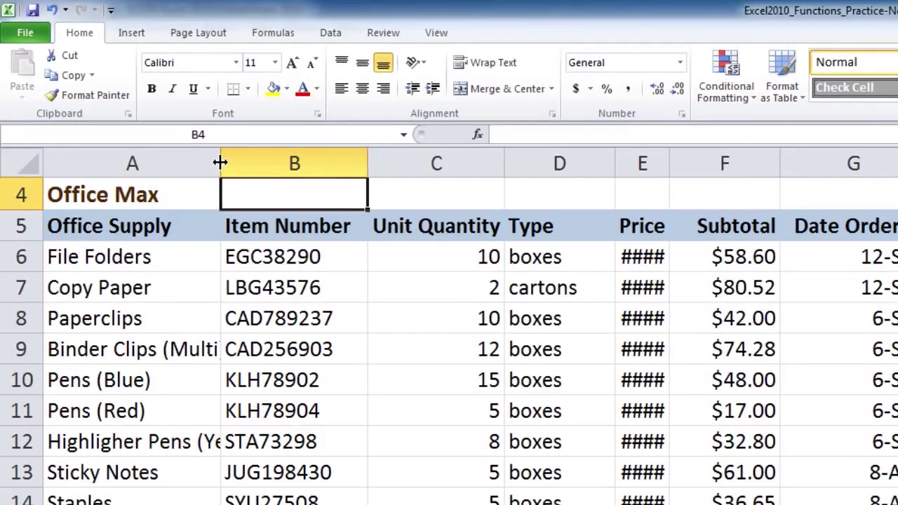
drag(220, 163, 260, 165)
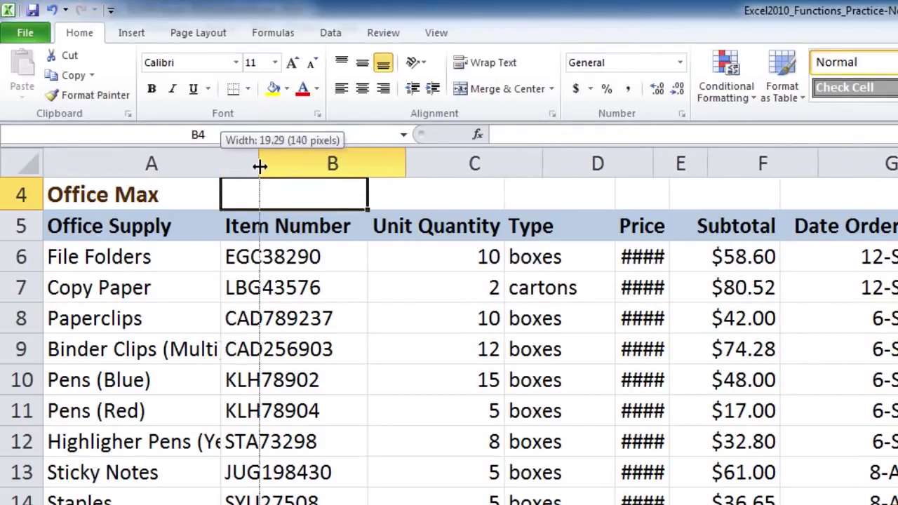
drag(259, 165, 305, 165)
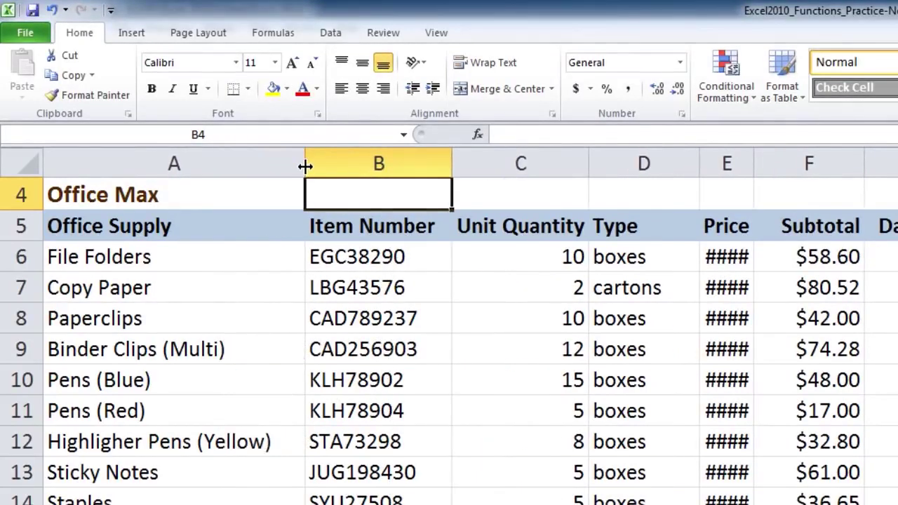
click(305, 166)
drag(452, 161, 482, 163)
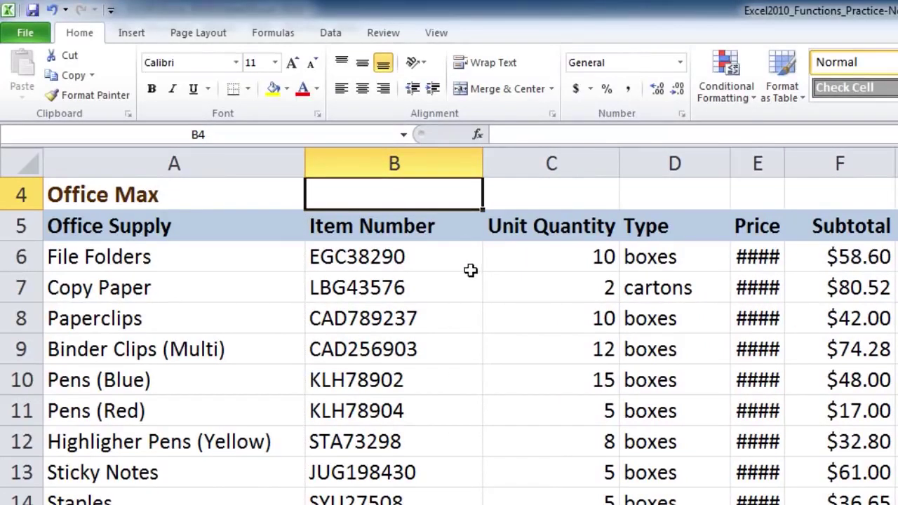
click(468, 270)
click(469, 281)
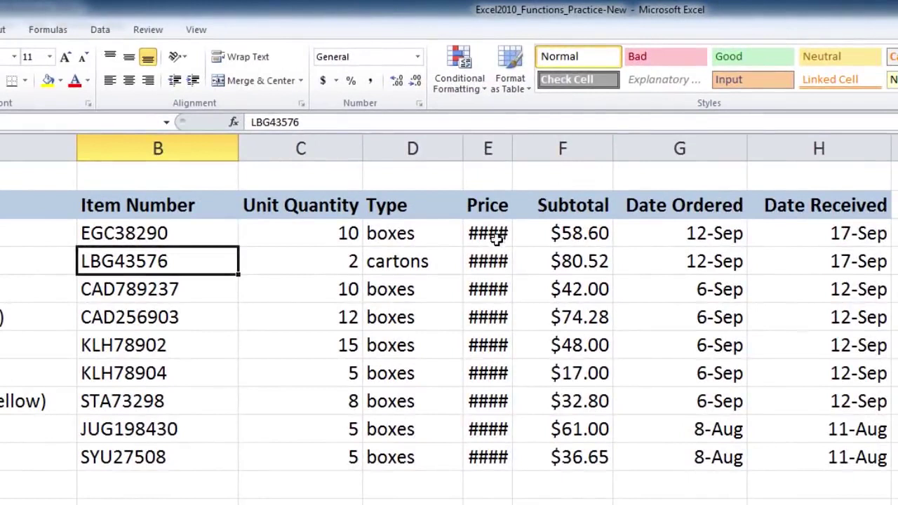
Select the Price values and widen column E so the prices display fully
click(515, 240)
drag(493, 237, 495, 456)
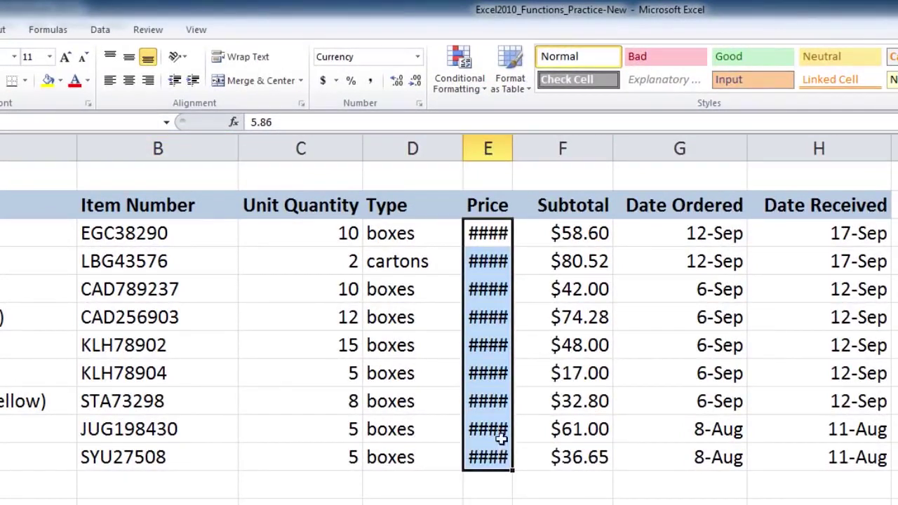
click(525, 289)
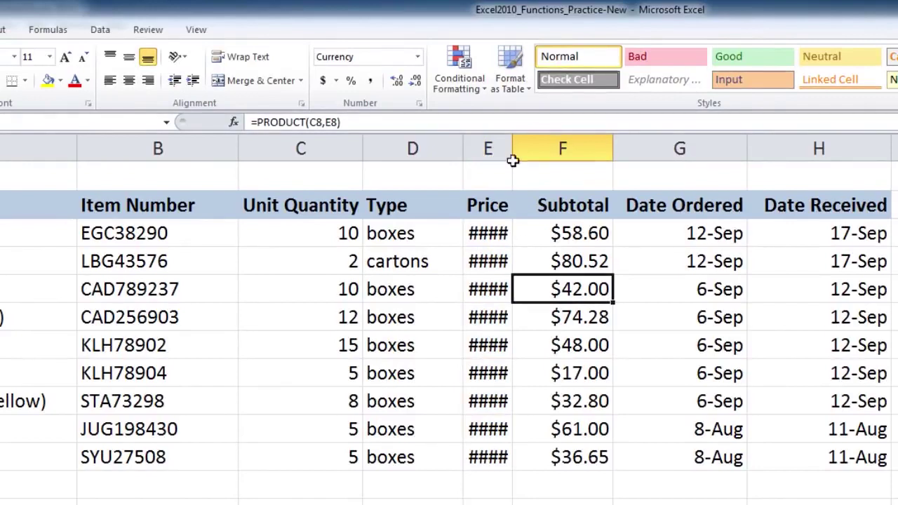
drag(512, 147, 555, 145)
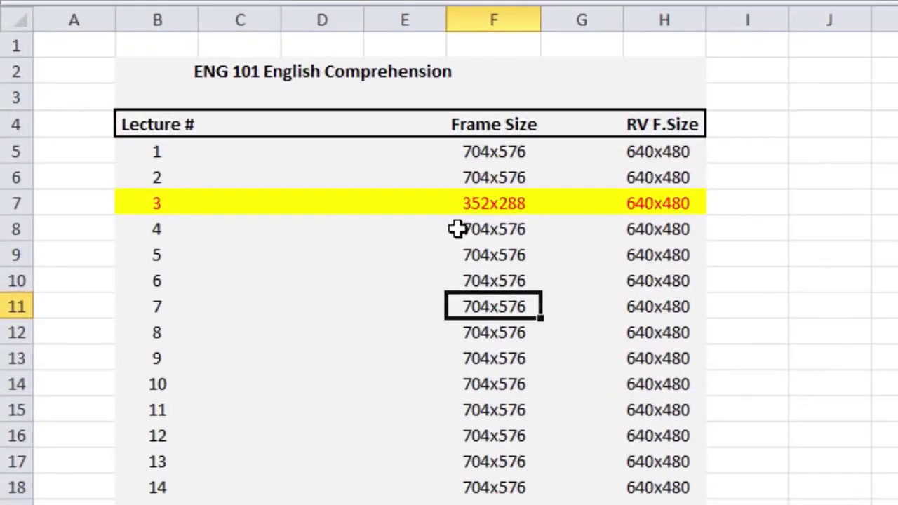
Set column F's width to exactly 12, then AutoFit it to its contents
mouse_move(456, 228)
mouse_down()
mouse_move(486, 253)
mouse_move(486, 279)
mouse_up()
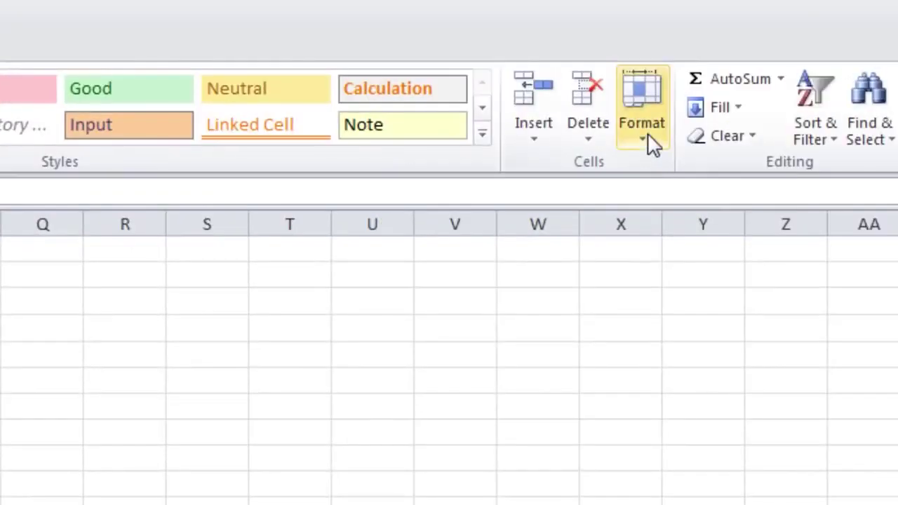
click(649, 143)
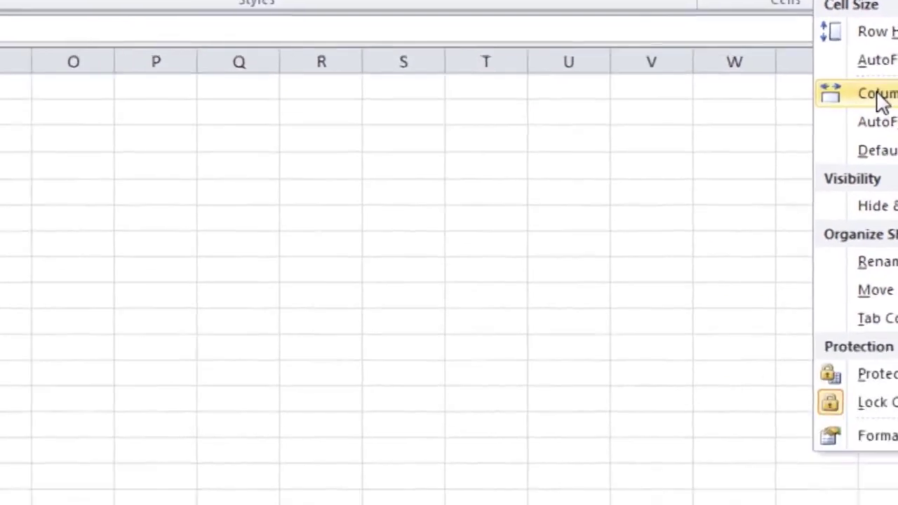
click(683, 260)
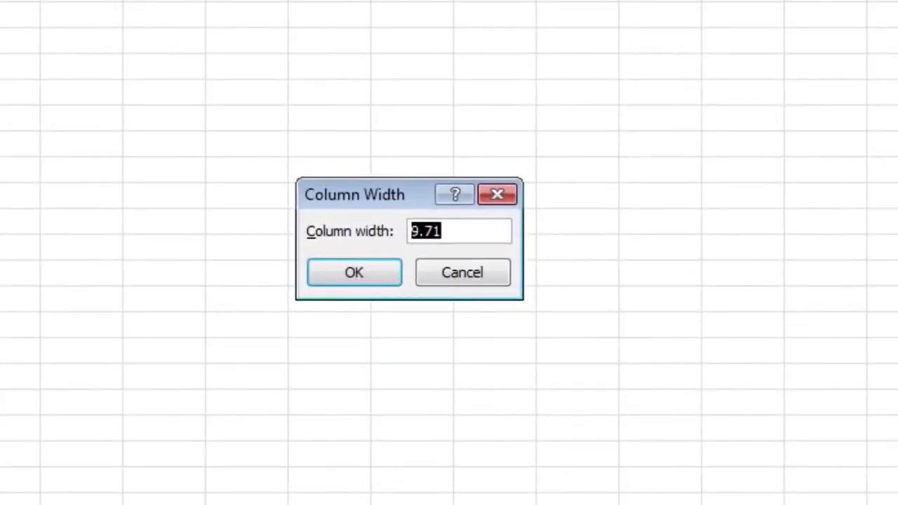
text(12)
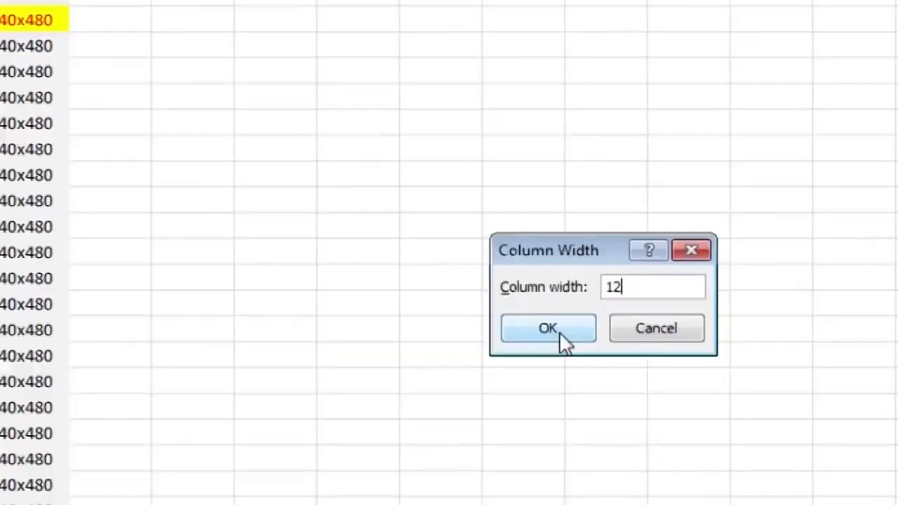
click(354, 272)
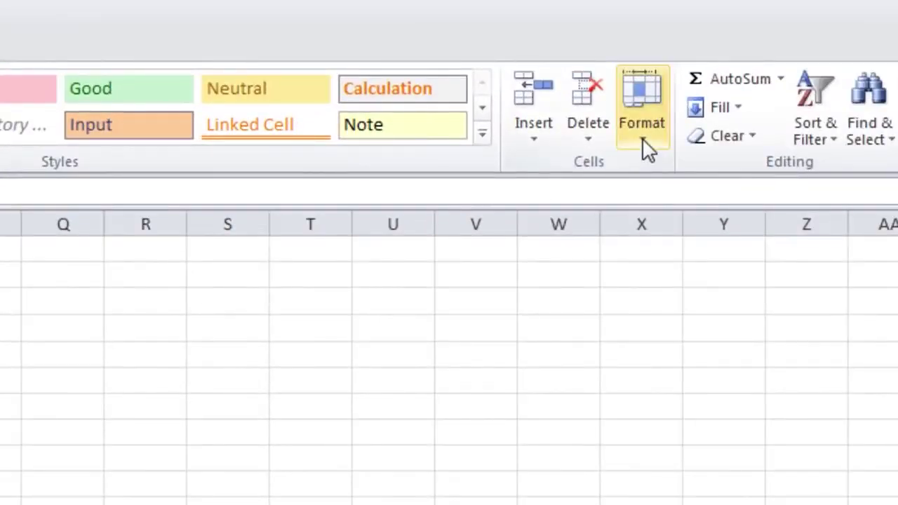
click(646, 148)
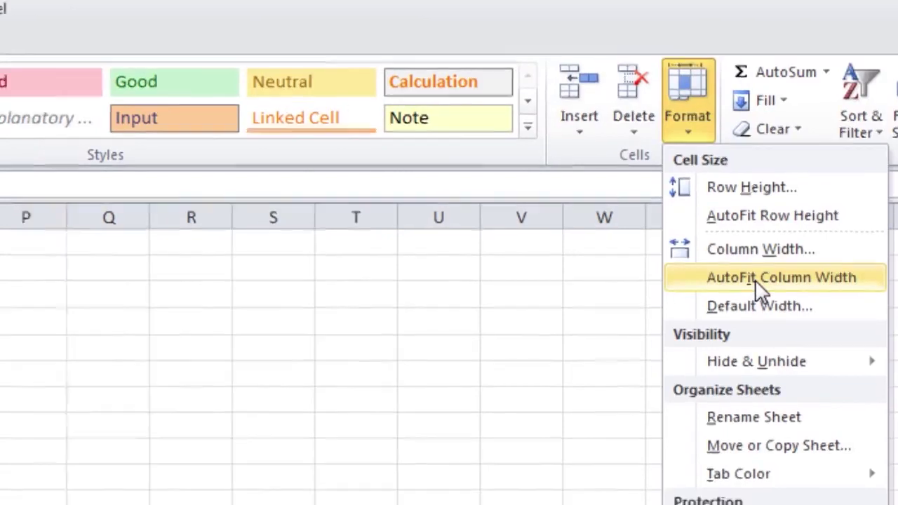
click(709, 286)
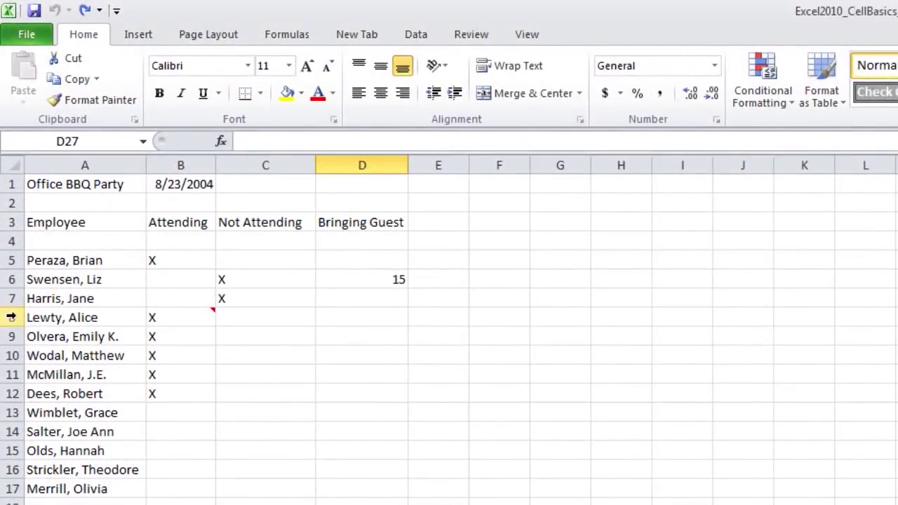
click(12, 317)
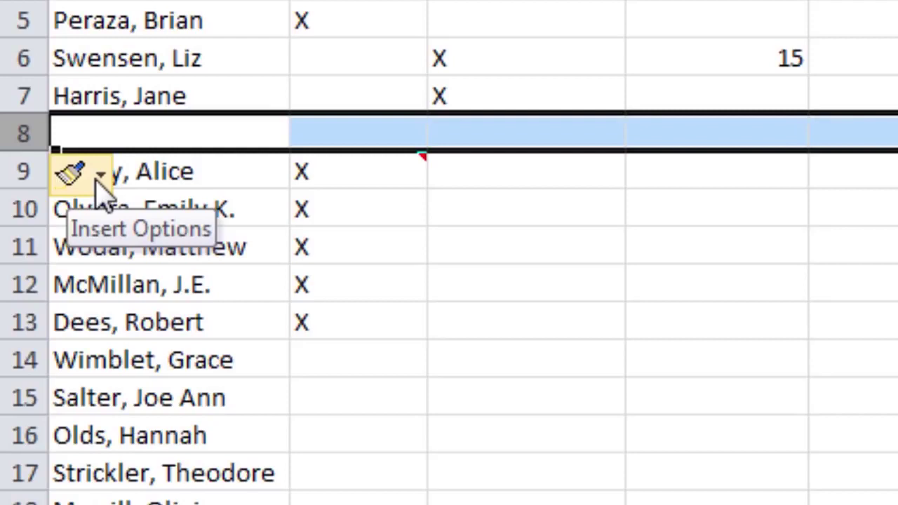
click(100, 177)
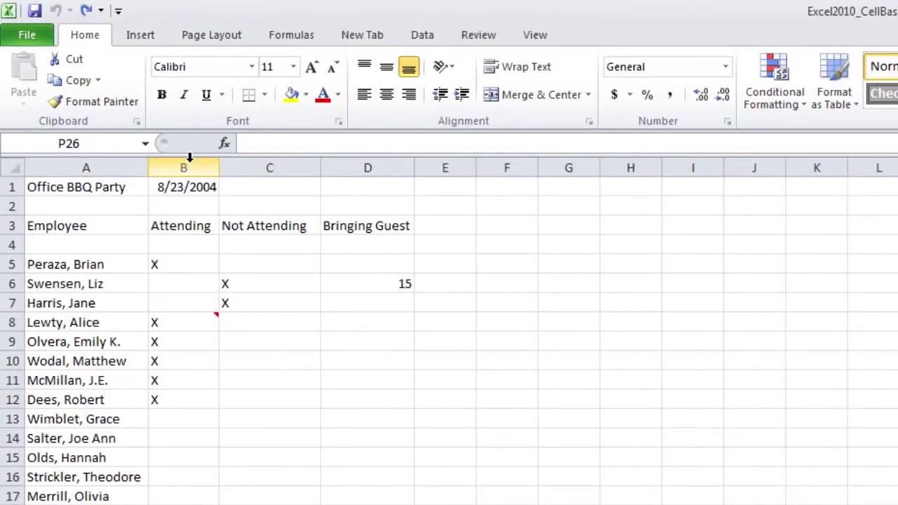
click(189, 158)
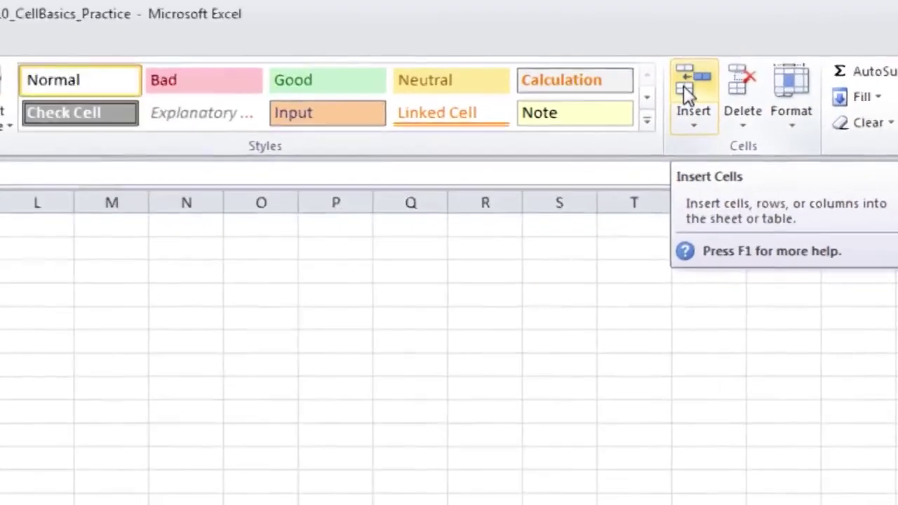
Insert a blank column before Attending, then view and dismiss the Insert Options
click(324, 101)
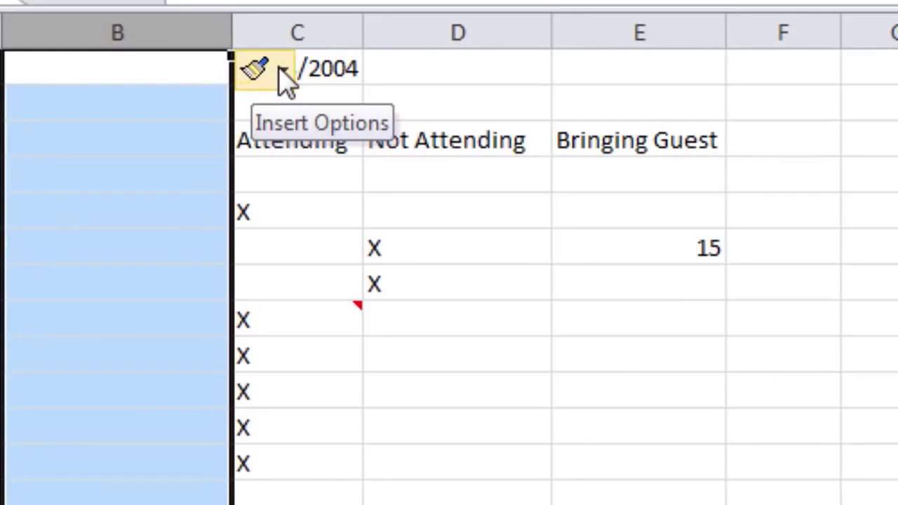
click(283, 77)
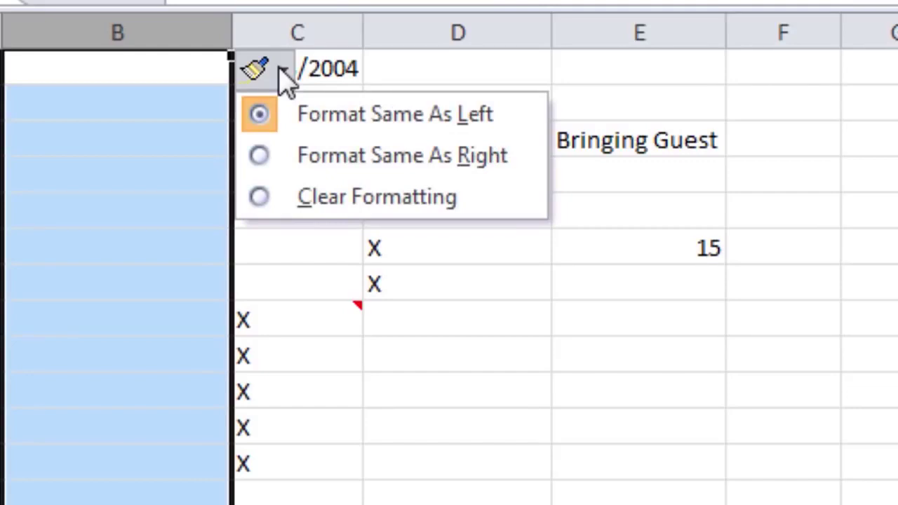
click(284, 77)
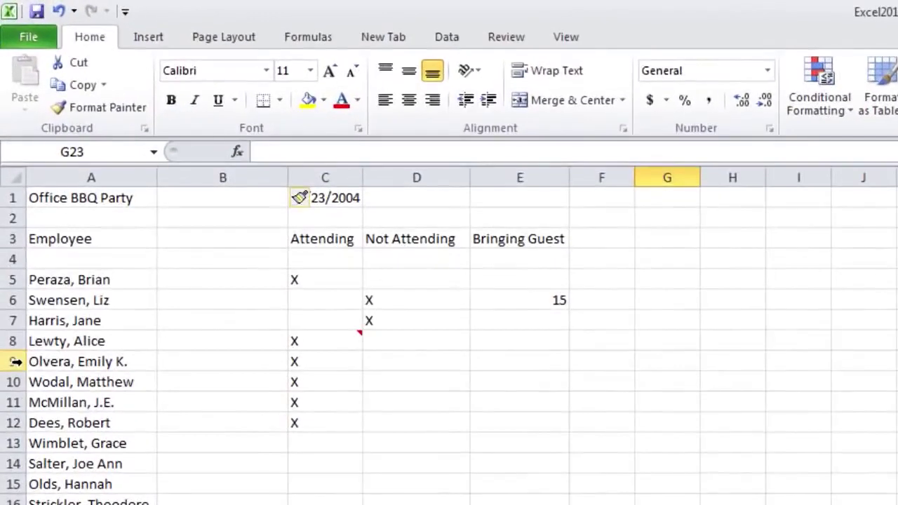
Select rows 9–11, then select the Bringing Guest column extended through column D
click(14, 361)
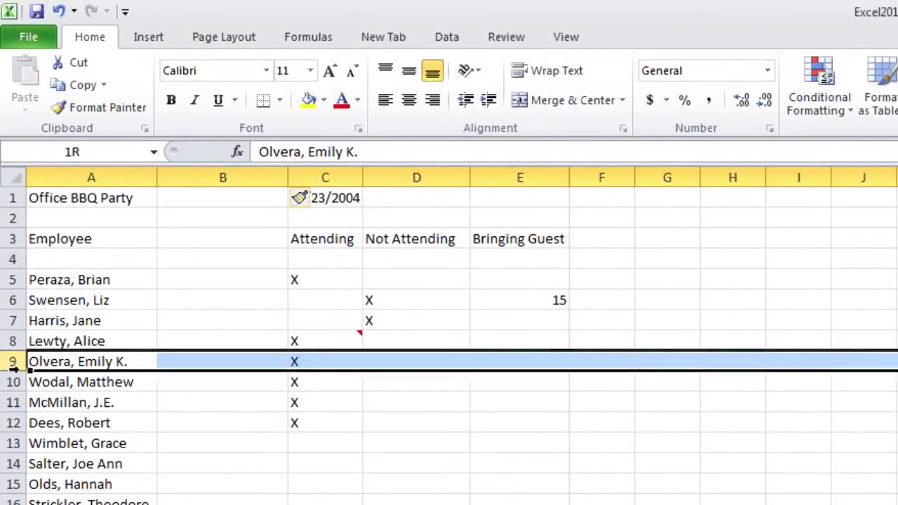
drag(14, 361, 14, 394)
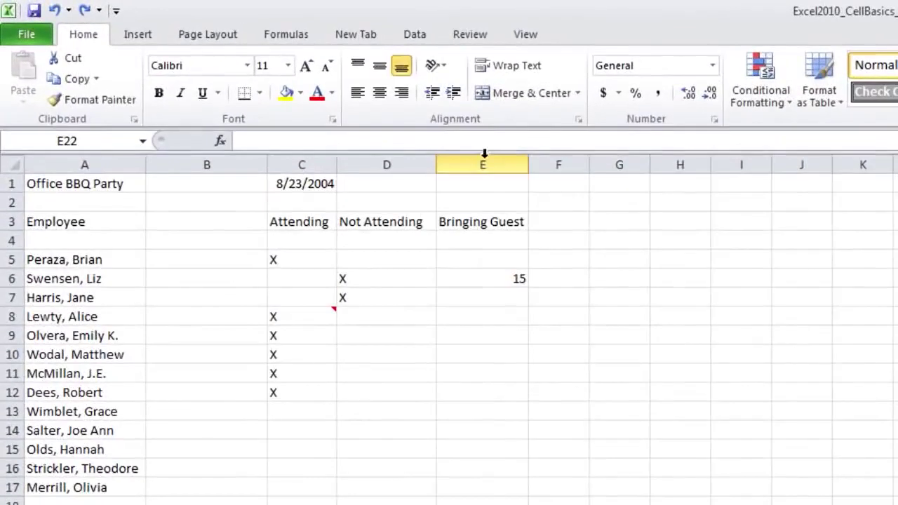
click(483, 162)
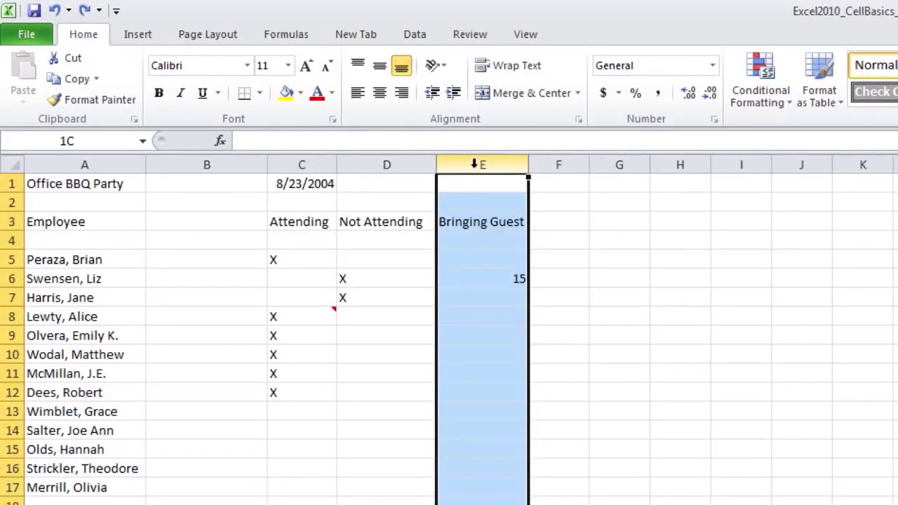
drag(474, 163, 411, 165)
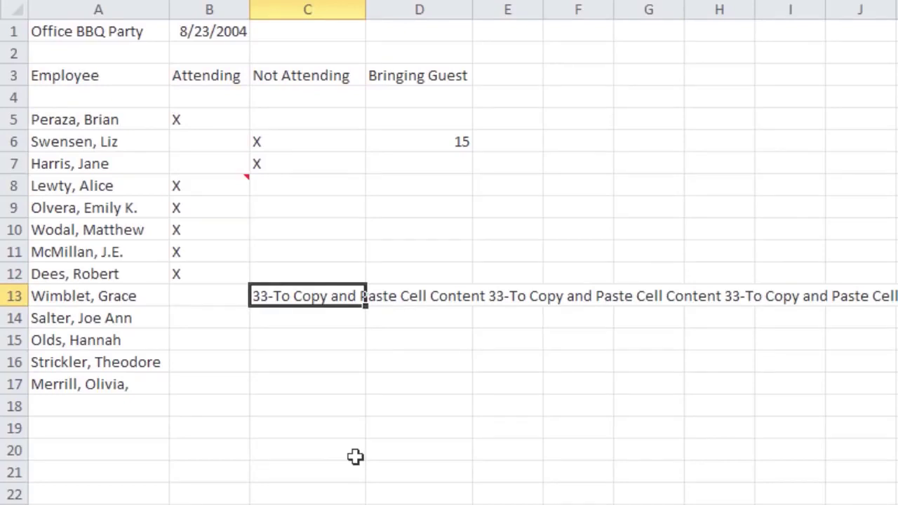
key(alt+h)
key(w)
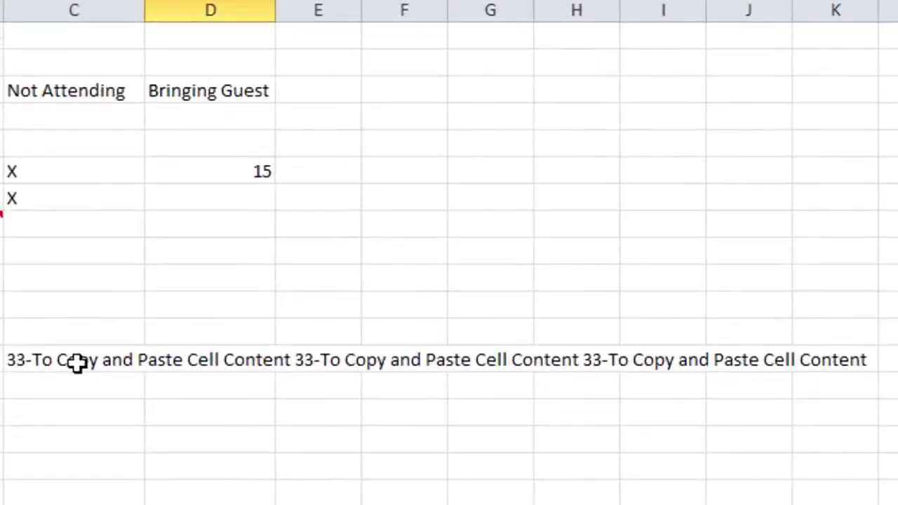
click(129, 202)
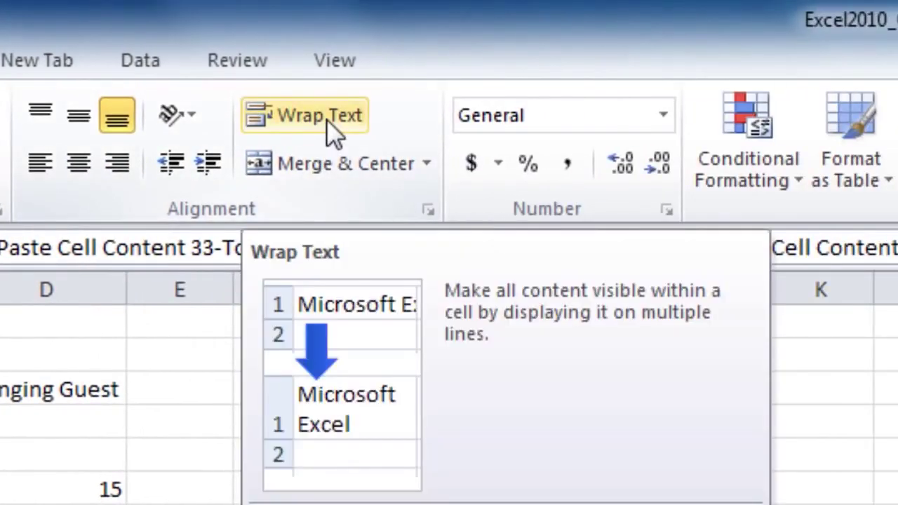
click(326, 119)
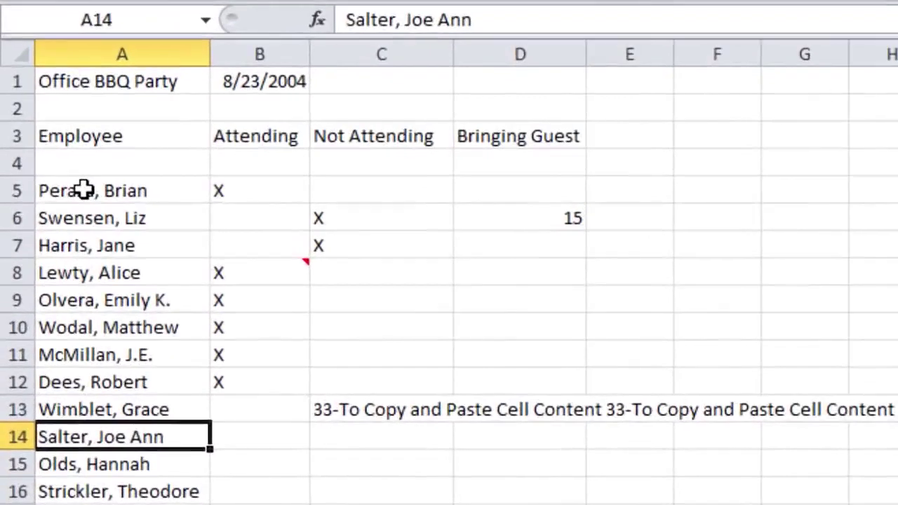
Merge & Center the names in A5:A10, undo it, and view the other merge options
drag(84, 190, 114, 330)
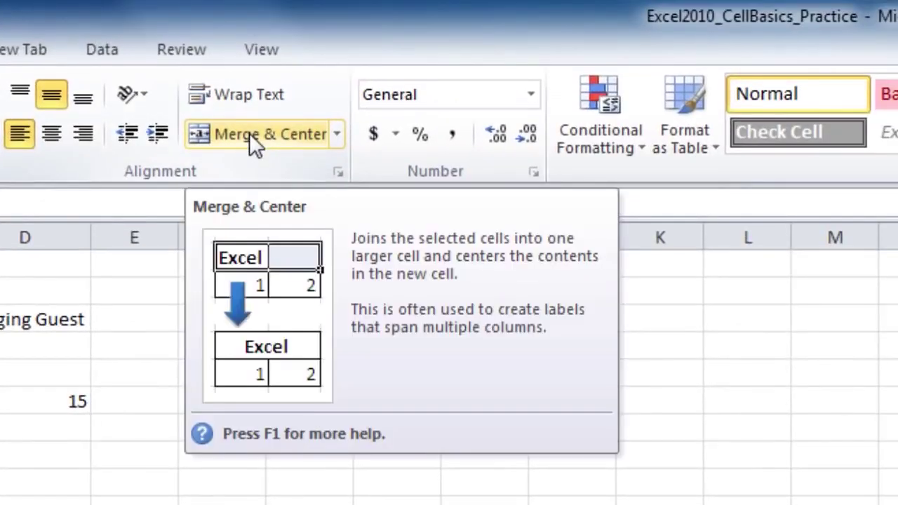
click(258, 136)
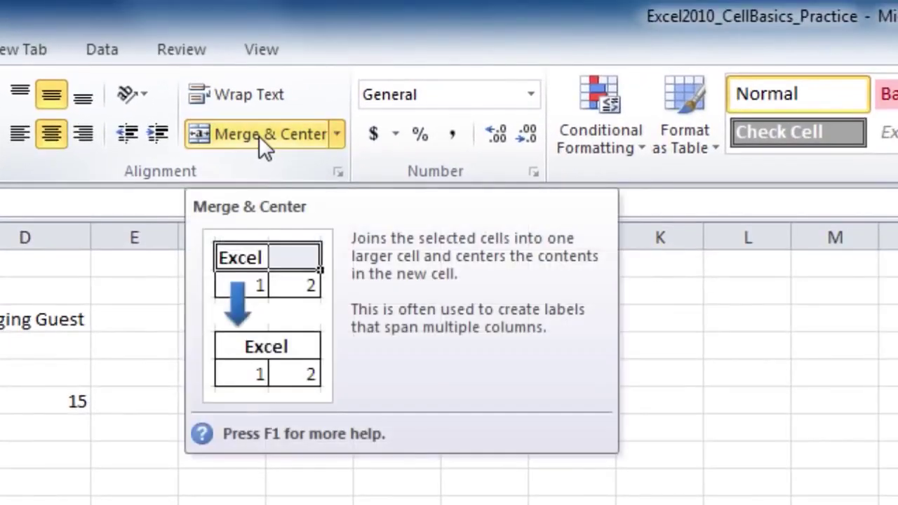
click(258, 137)
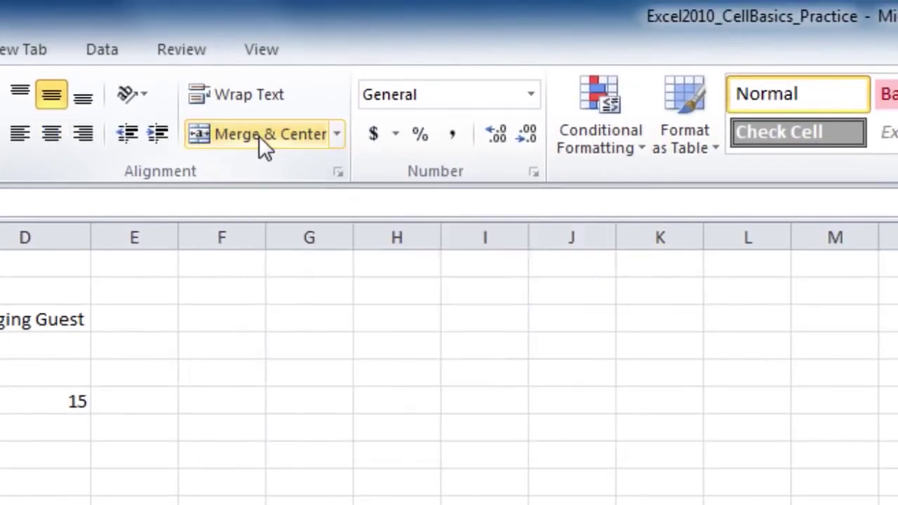
key(ctrl+z)
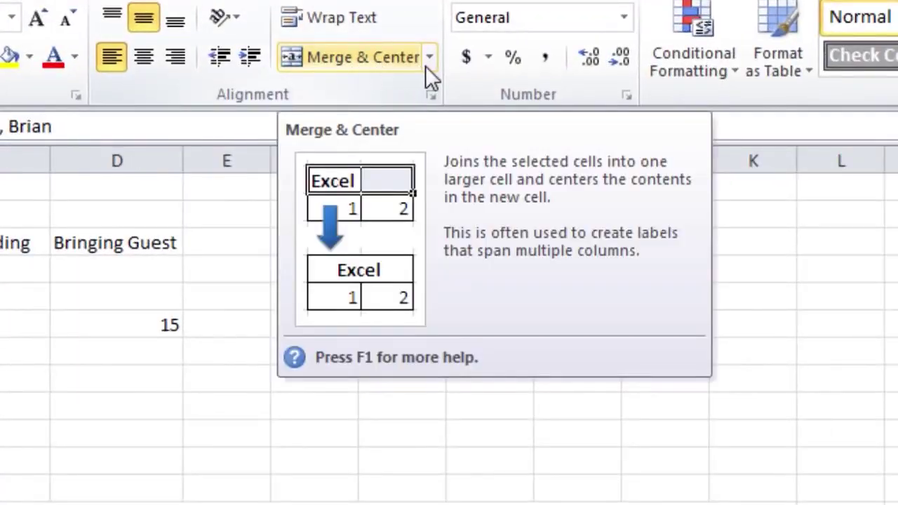
click(432, 60)
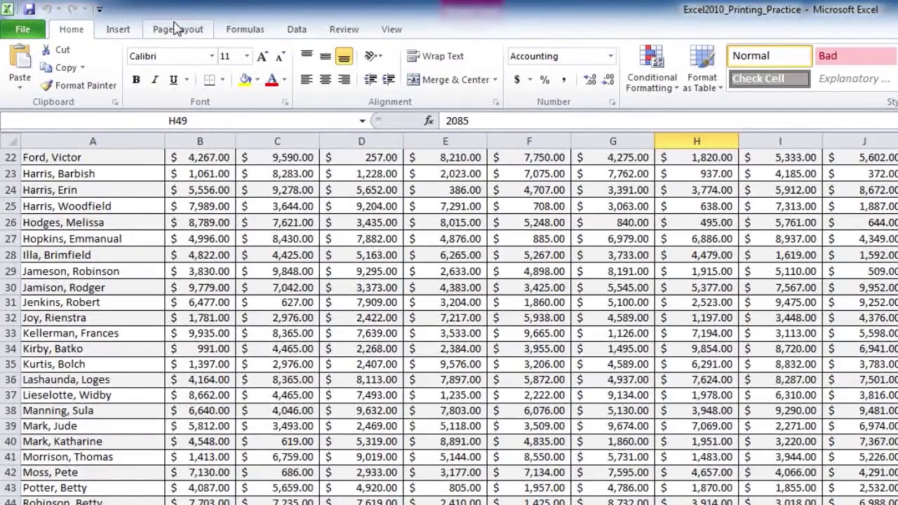
Bring up the Page Layout settings of the Printing Practice workbook
click(176, 32)
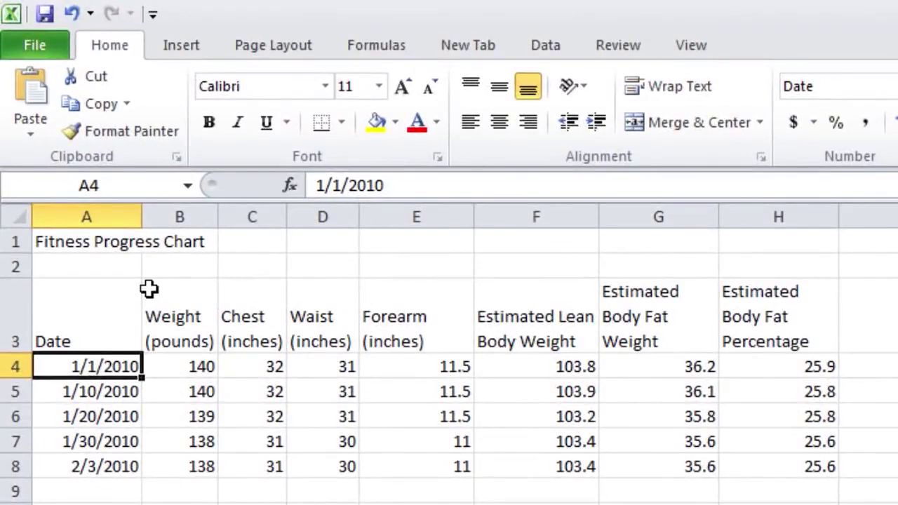
Apply the Adobe Gothic Std B font to the B3:E3 headings
drag(150, 291, 398, 323)
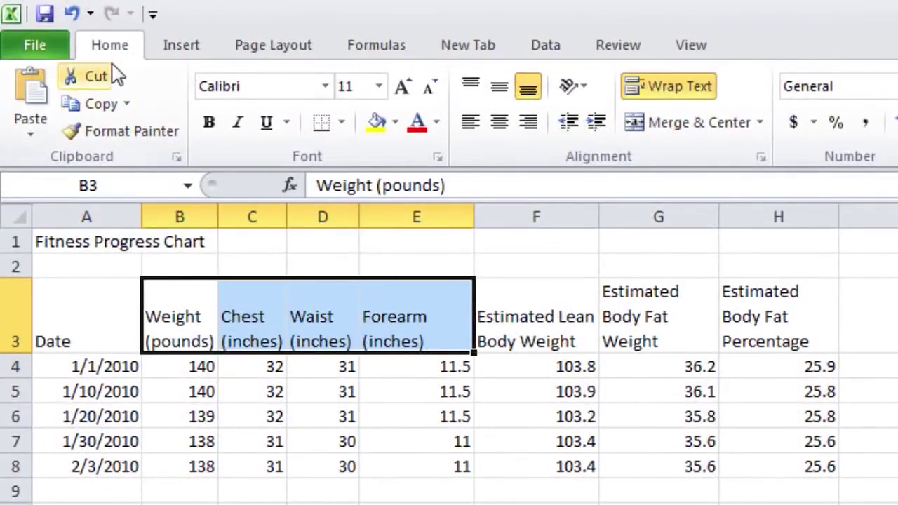
click(326, 86)
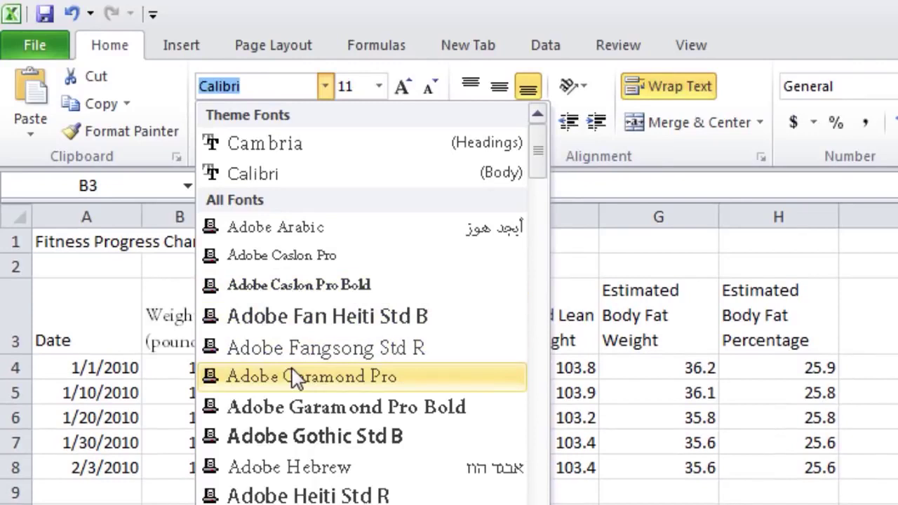
click(295, 434)
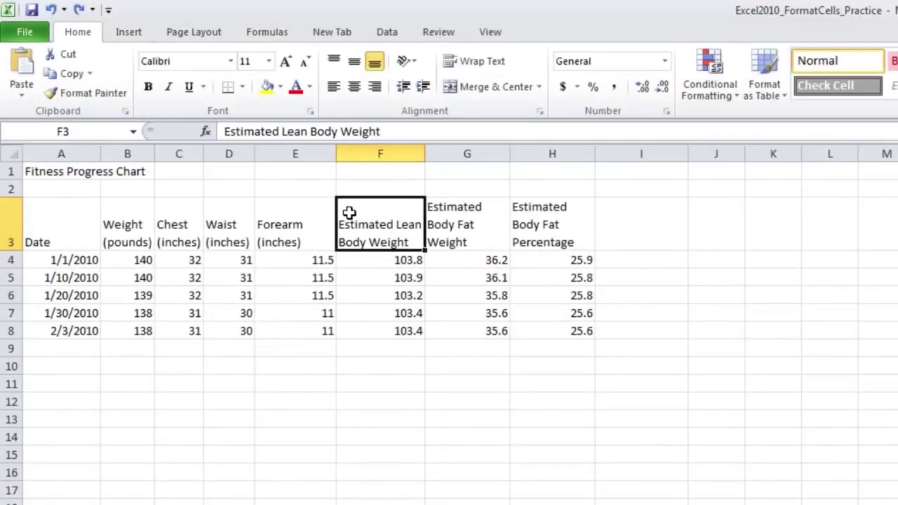
Set the Estimated weight headings in F3:G3 to font size 18
drag(349, 212, 457, 242)
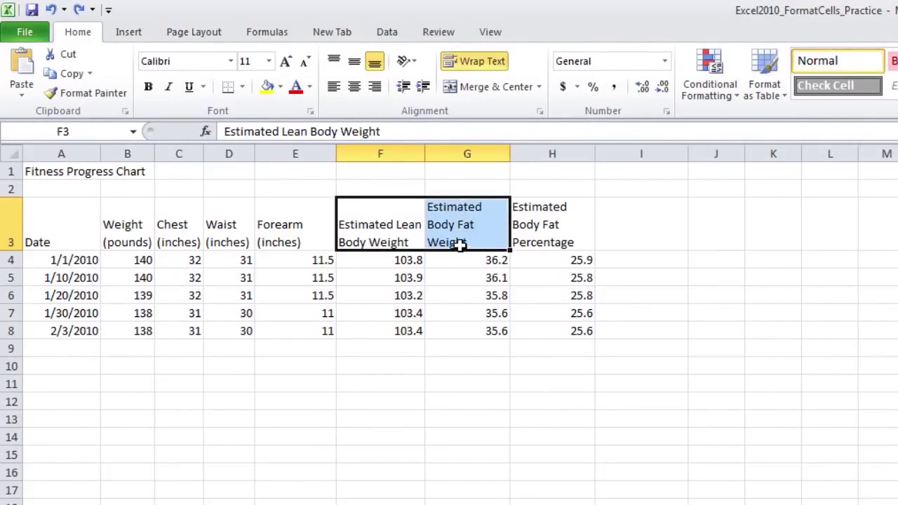
click(268, 63)
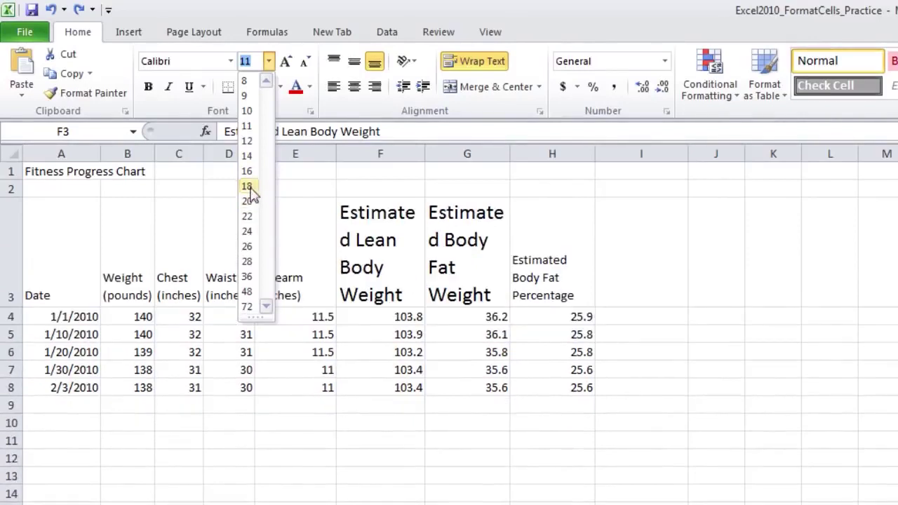
click(249, 186)
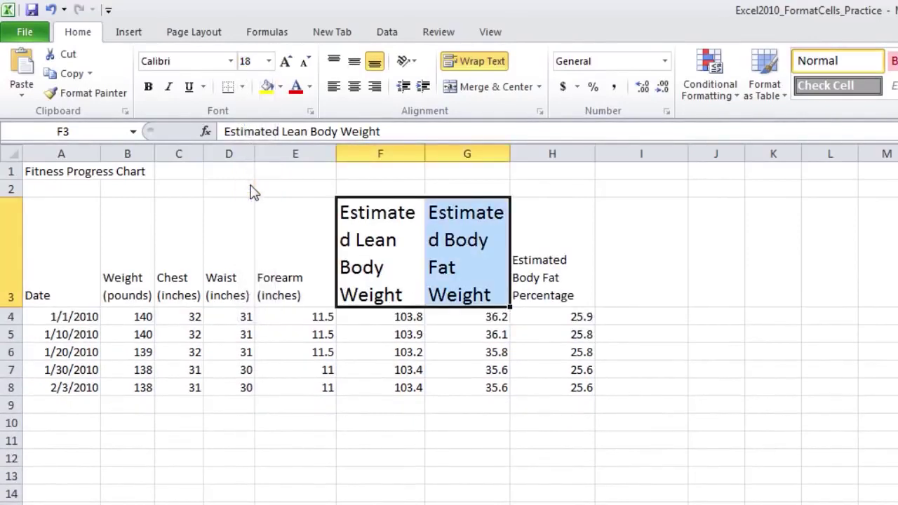
Enlarge the F3:G3 headers to 24, then step the size back down to 14
click(285, 62)
click(285, 62)
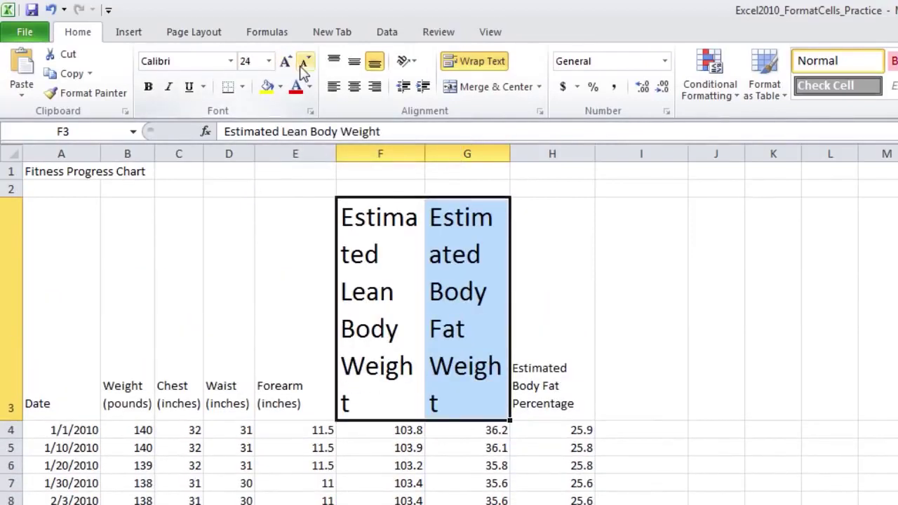
click(303, 62)
click(303, 61)
click(303, 61)
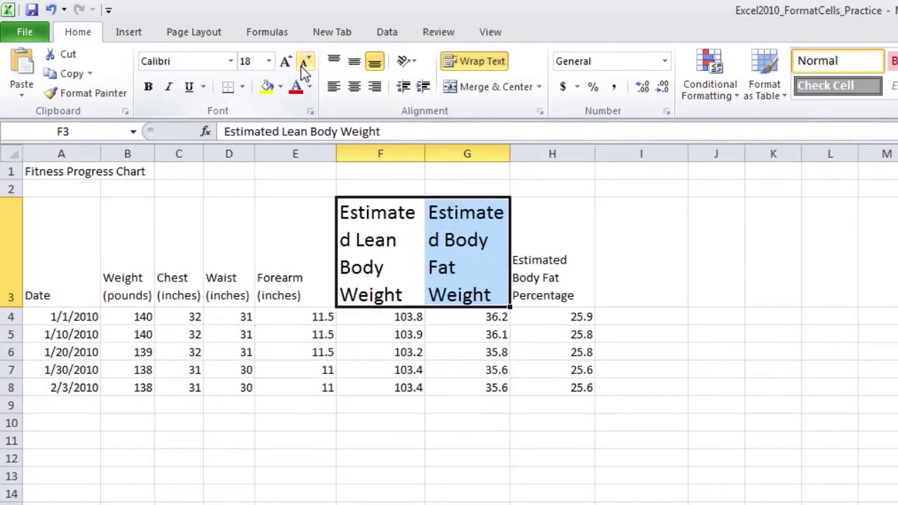
click(303, 62)
click(303, 61)
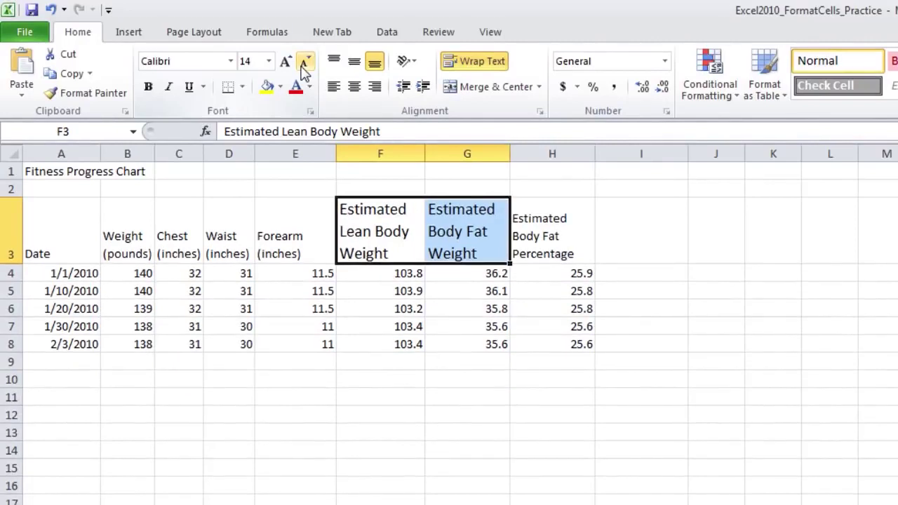
click(303, 62)
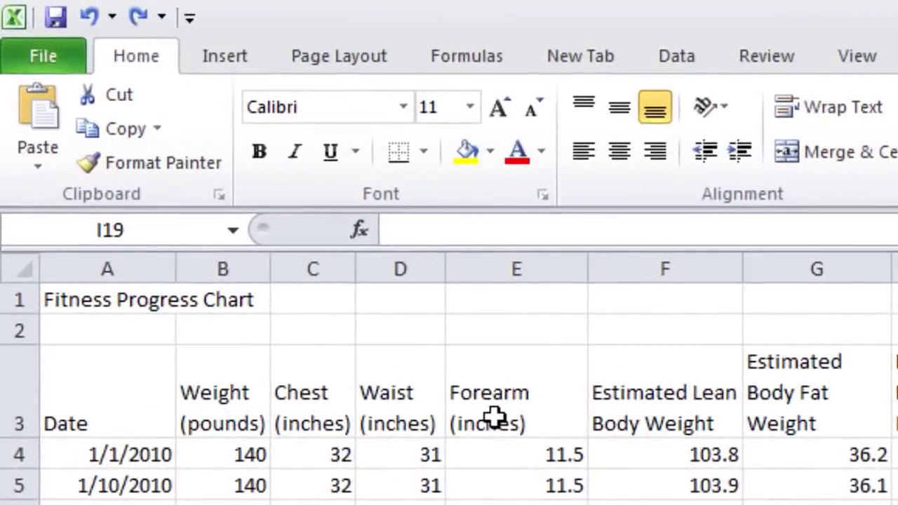
Make the Forearm (inches) header in E3 bold, then underline it
click(493, 418)
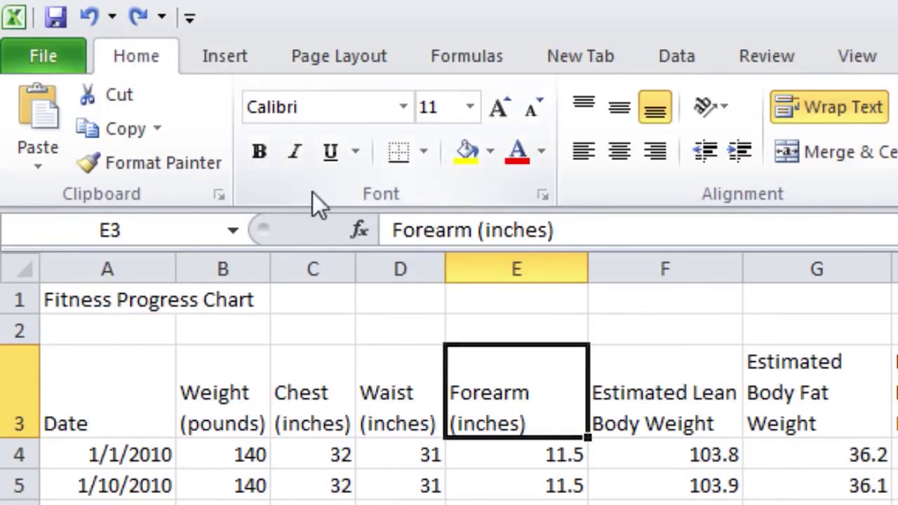
click(259, 153)
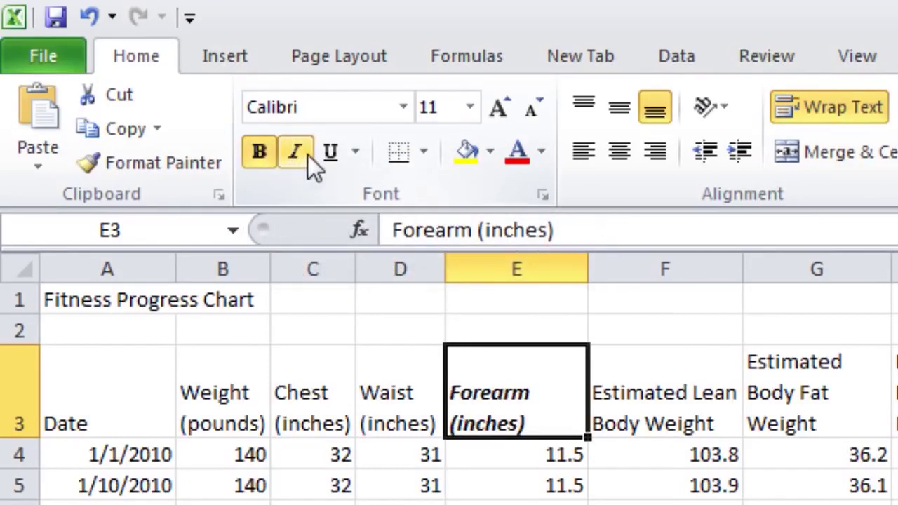
click(321, 153)
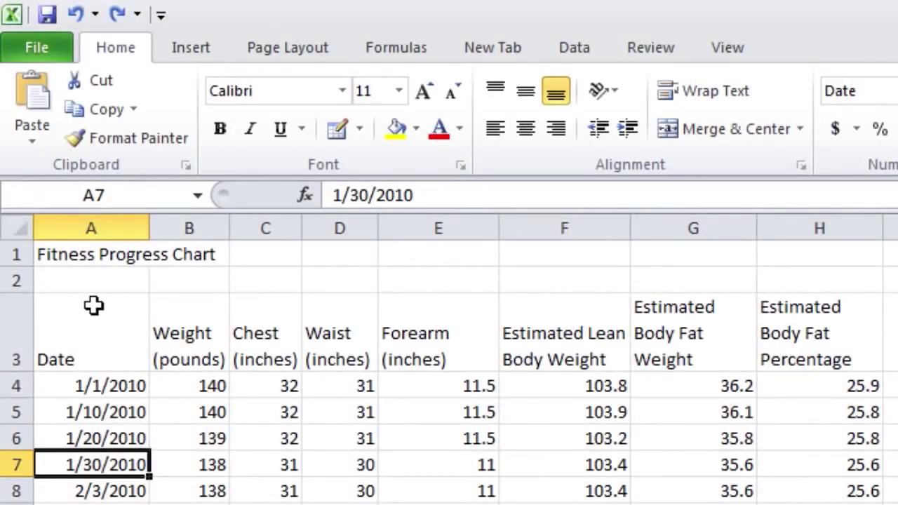
click(94, 304)
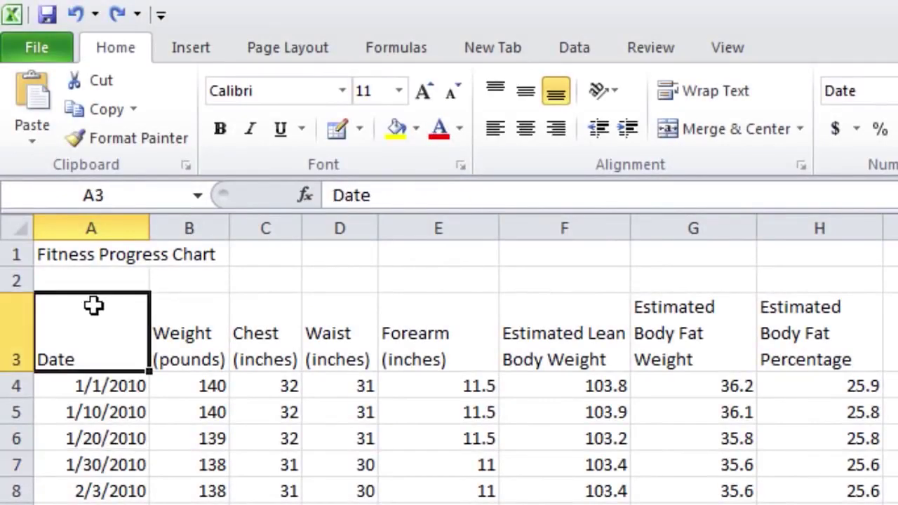
drag(94, 304, 157, 315)
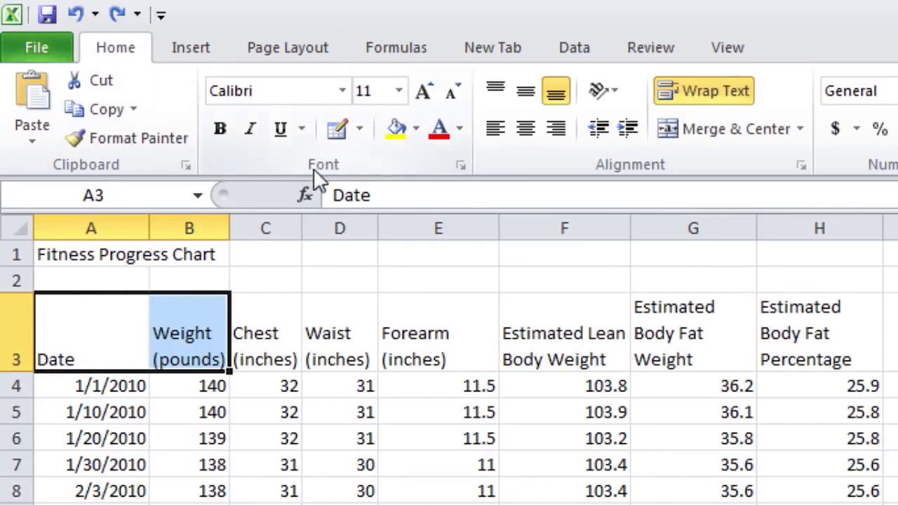
click(358, 127)
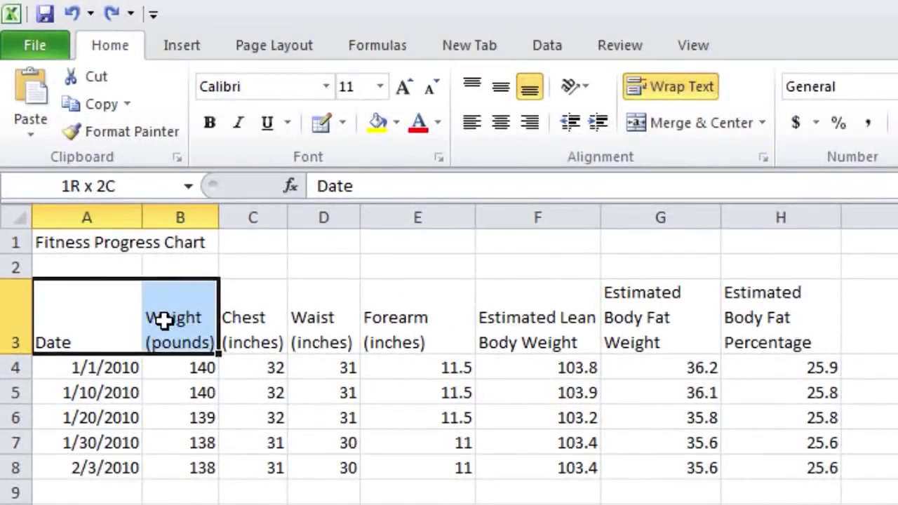
drag(165, 319, 165, 319)
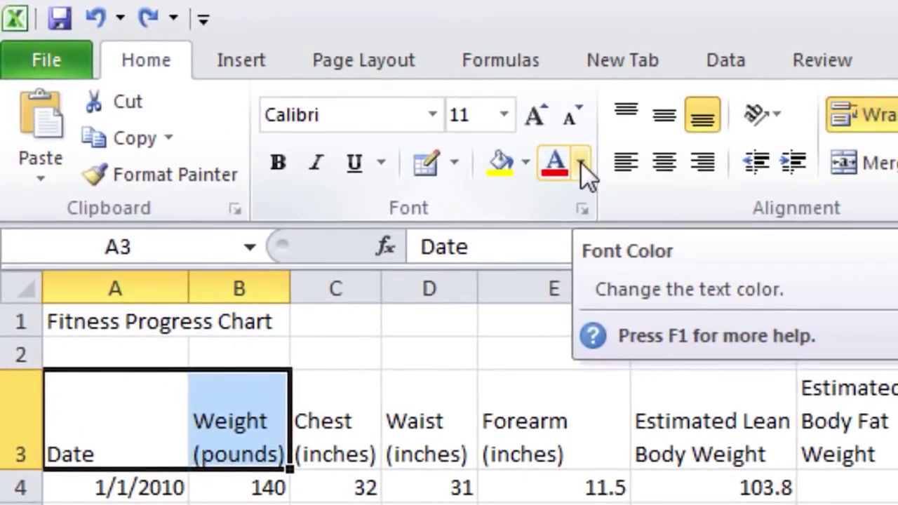
click(582, 168)
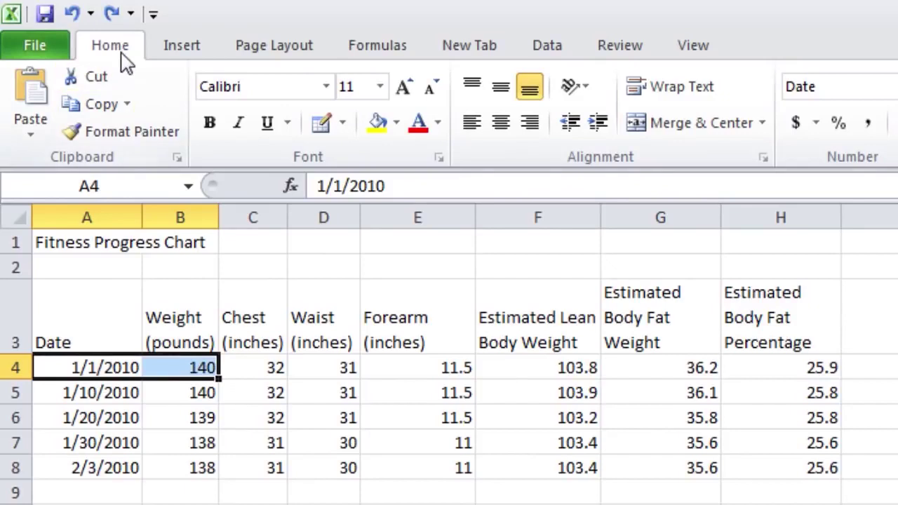
click(394, 127)
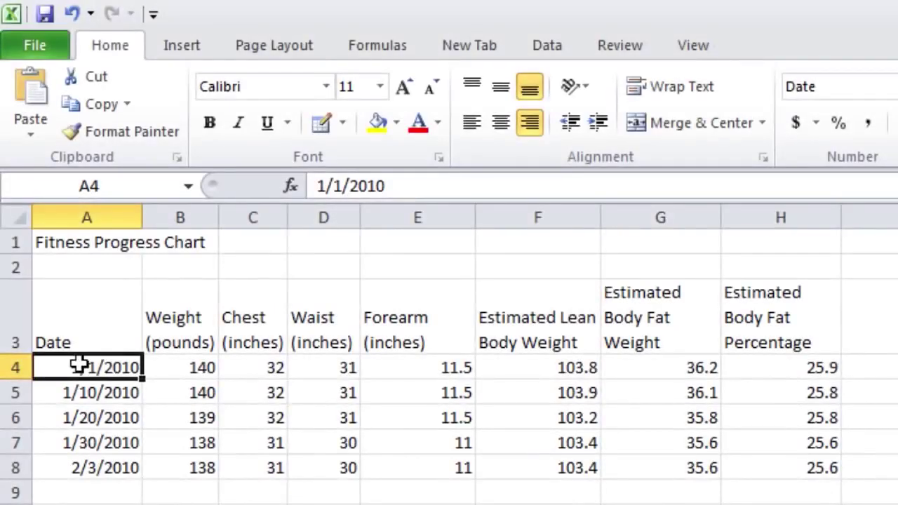
mouse_move(75, 364)
mouse_down()
mouse_move(99, 392)
mouse_move(106, 468)
mouse_up()
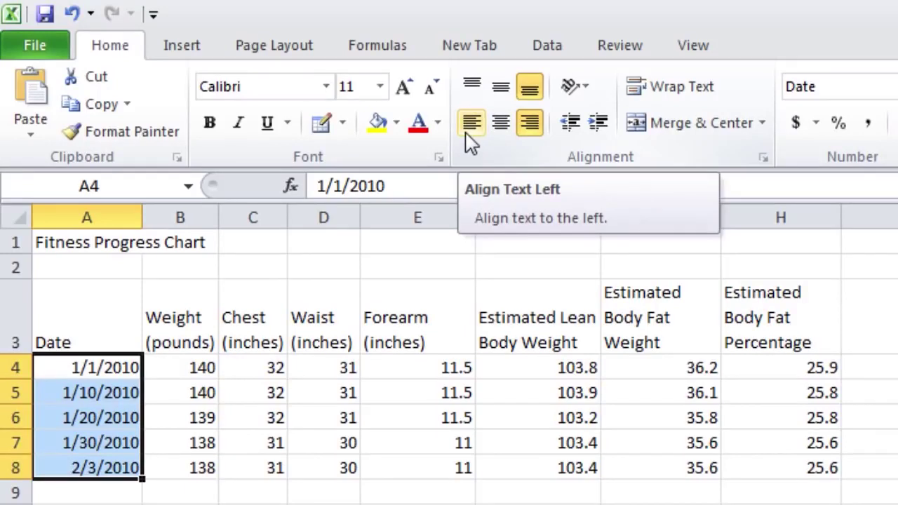
click(473, 130)
click(471, 124)
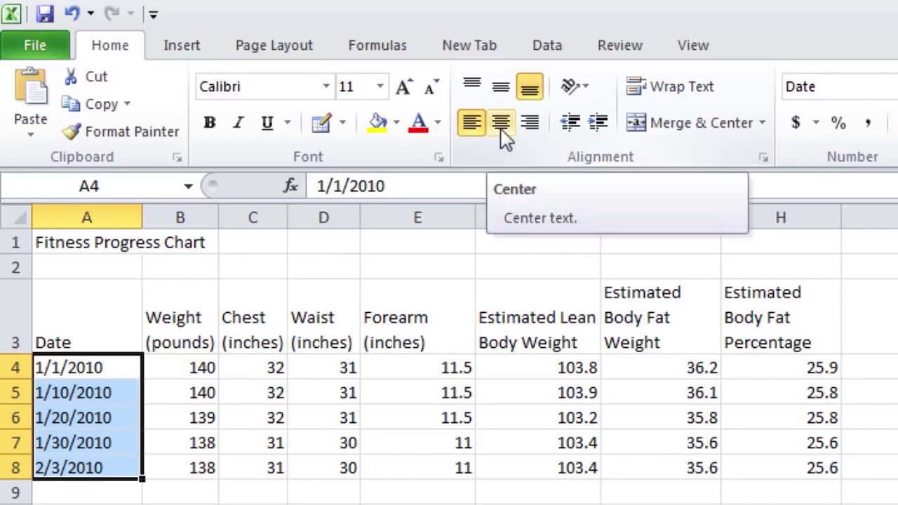
click(501, 124)
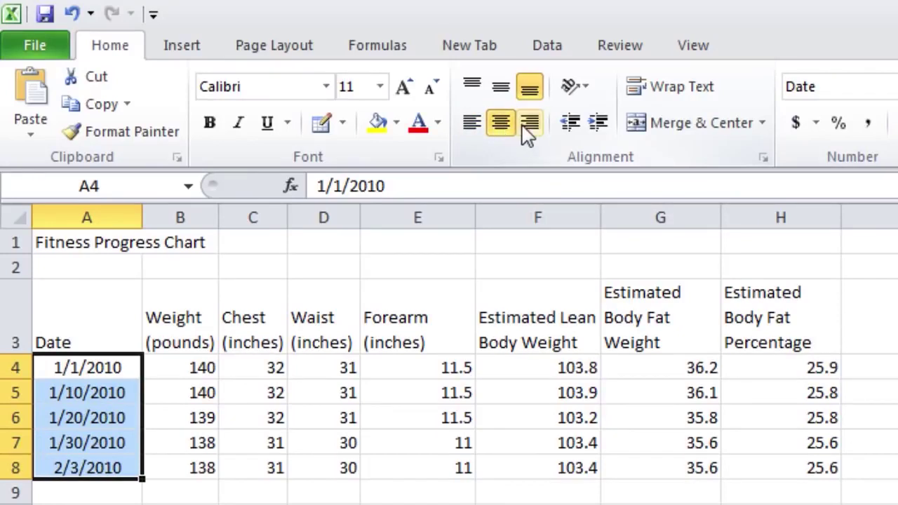
click(528, 125)
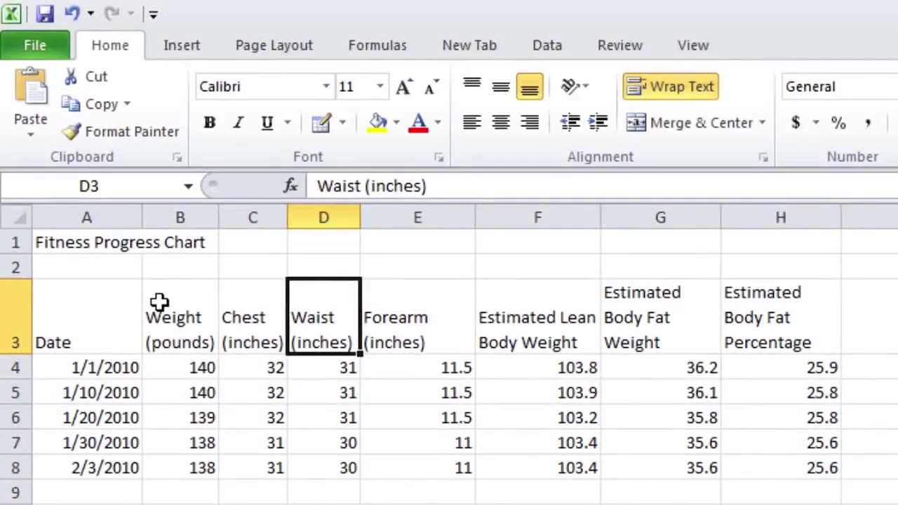
drag(200, 312, 321, 322)
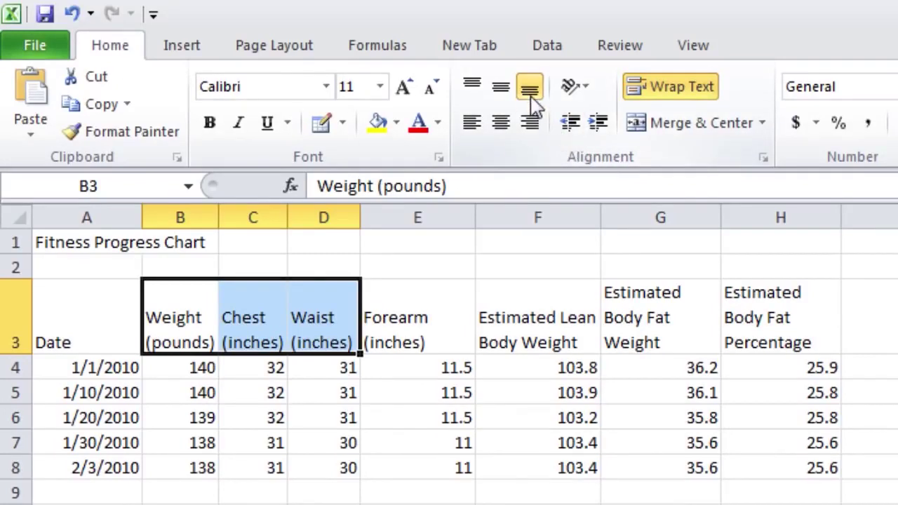
click(484, 98)
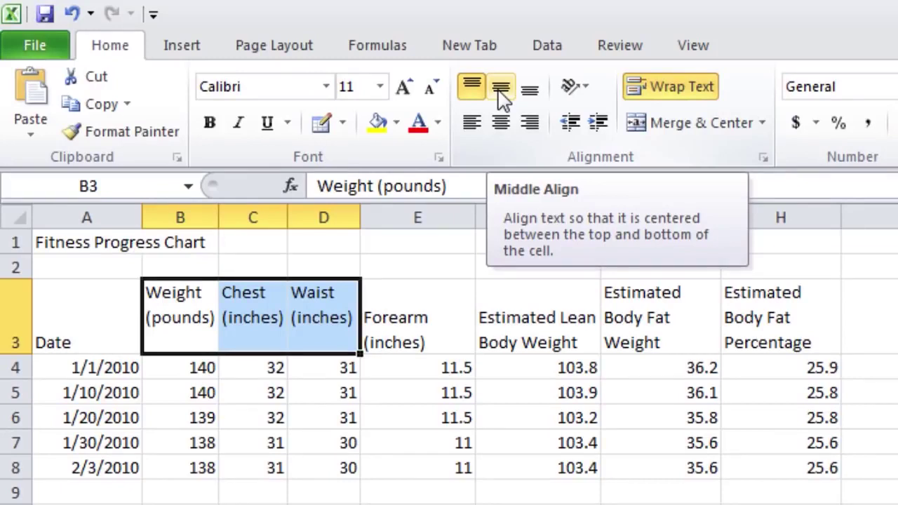
click(502, 98)
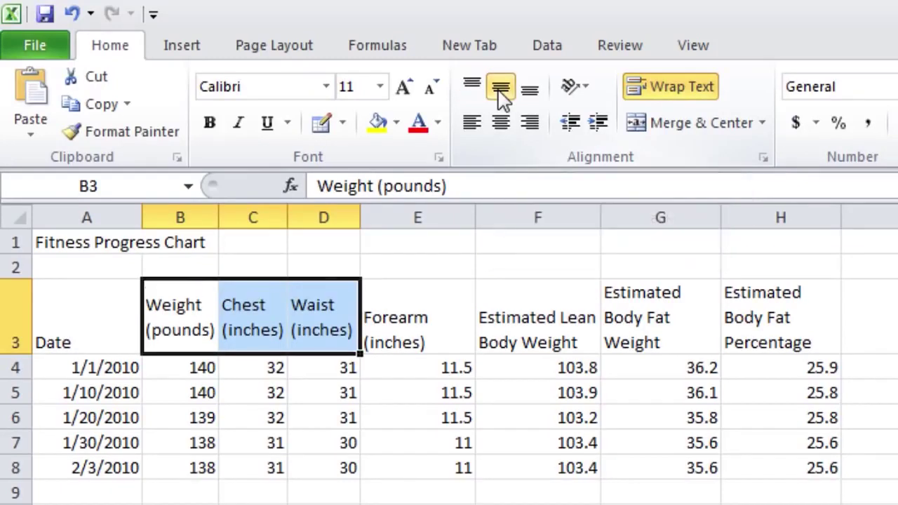
click(533, 98)
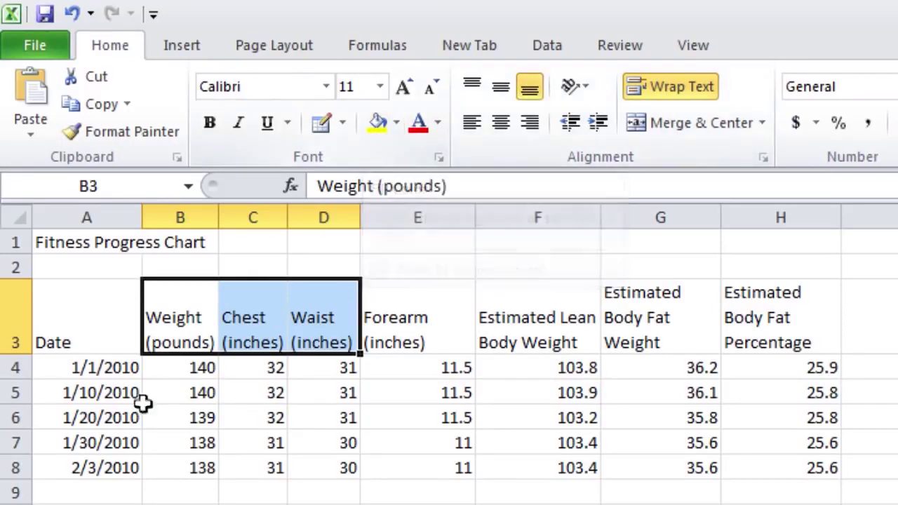
click(85, 375)
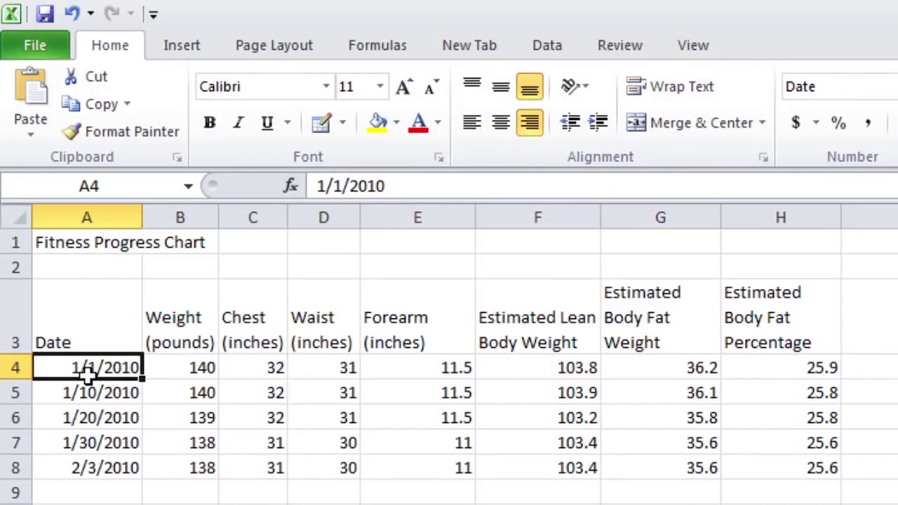
click(193, 329)
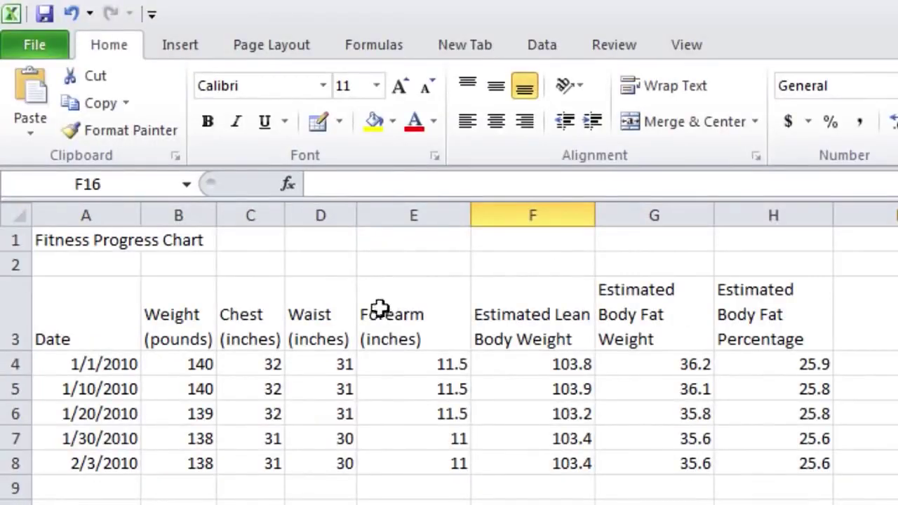
Select the Forearm cells E3:E7 and browse the Number Format dropdown's format list
drag(380, 310, 422, 453)
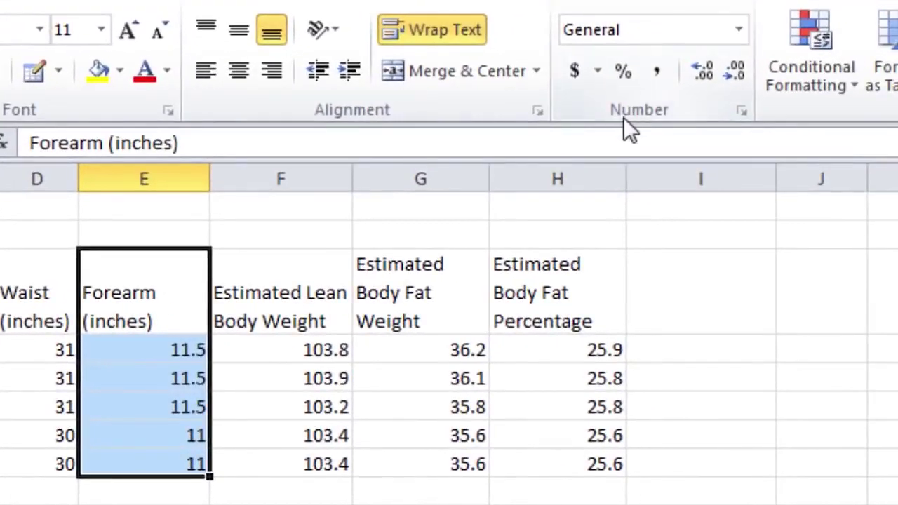
click(738, 31)
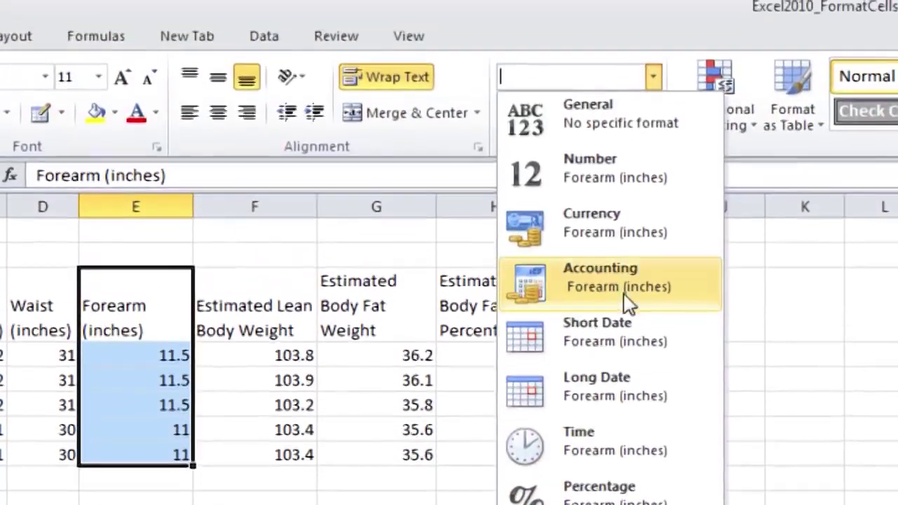
click(654, 87)
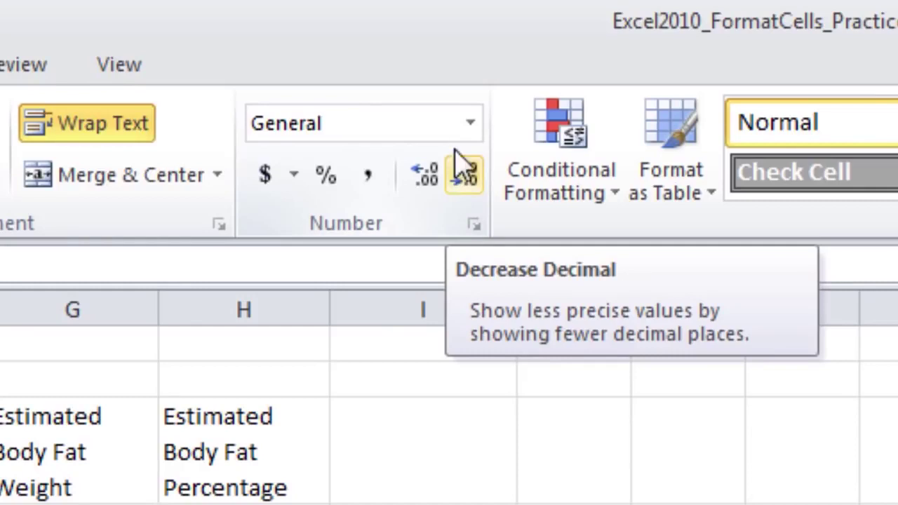
click(472, 125)
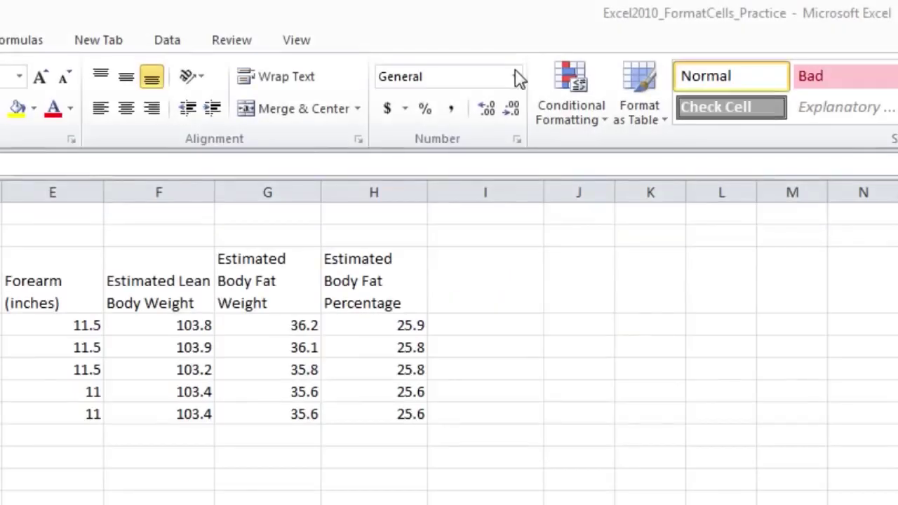
click(515, 78)
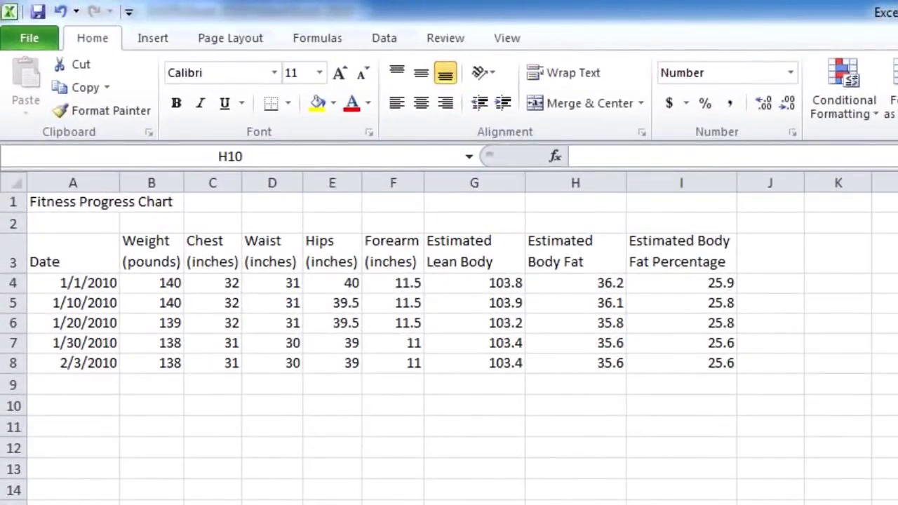
Give H10 the Number format and enter 4 so it displays 4.00
click(690, 72)
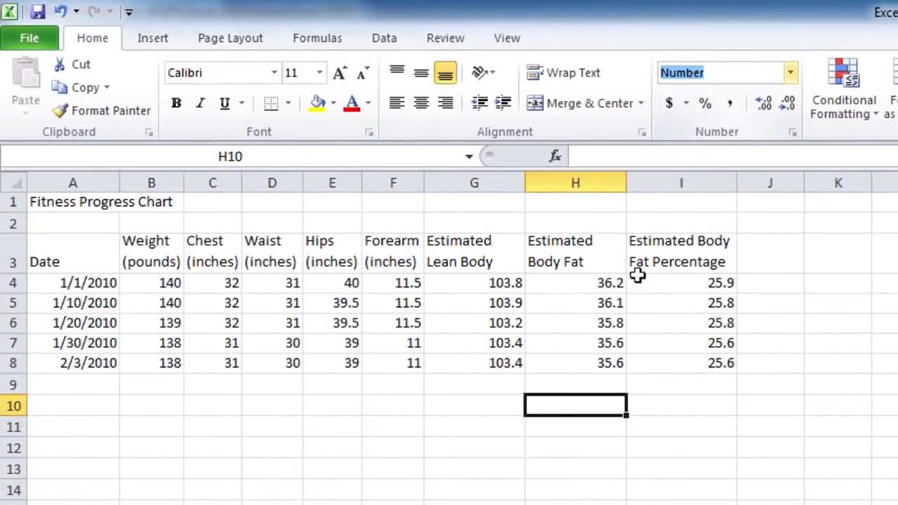
click(607, 407)
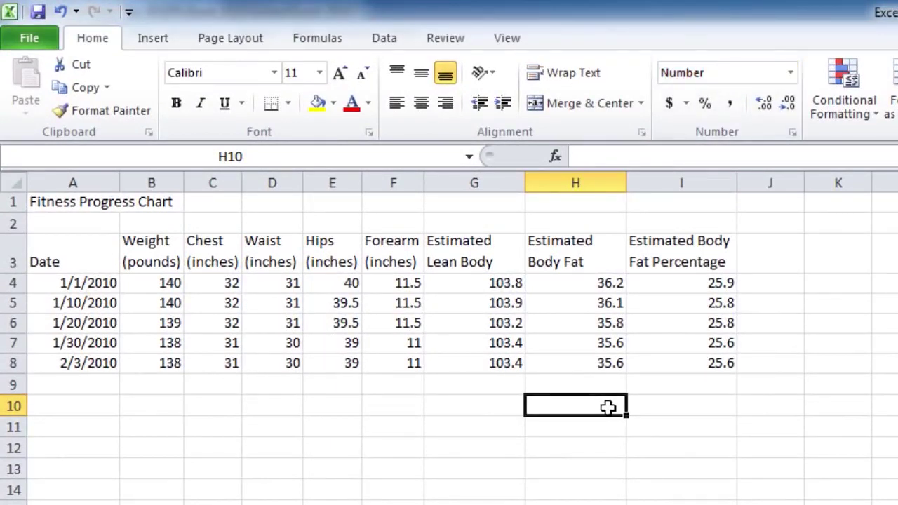
text(4)
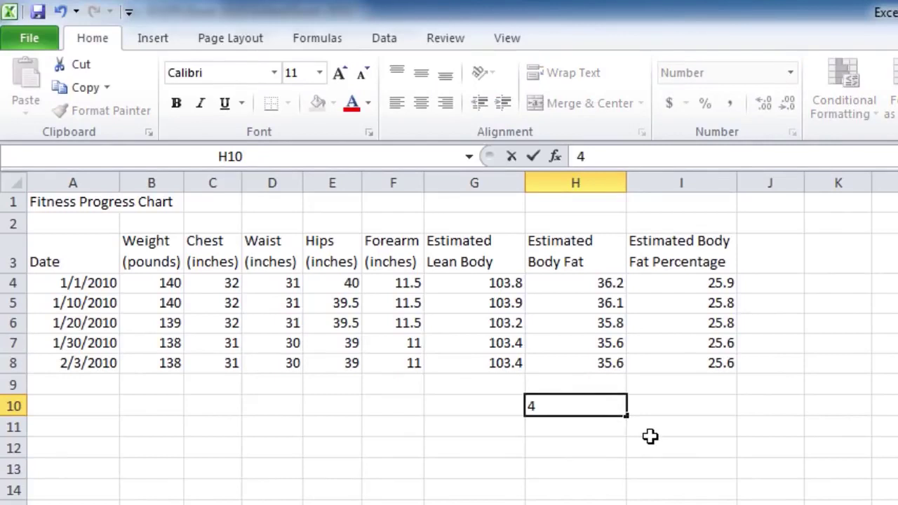
key(Return)
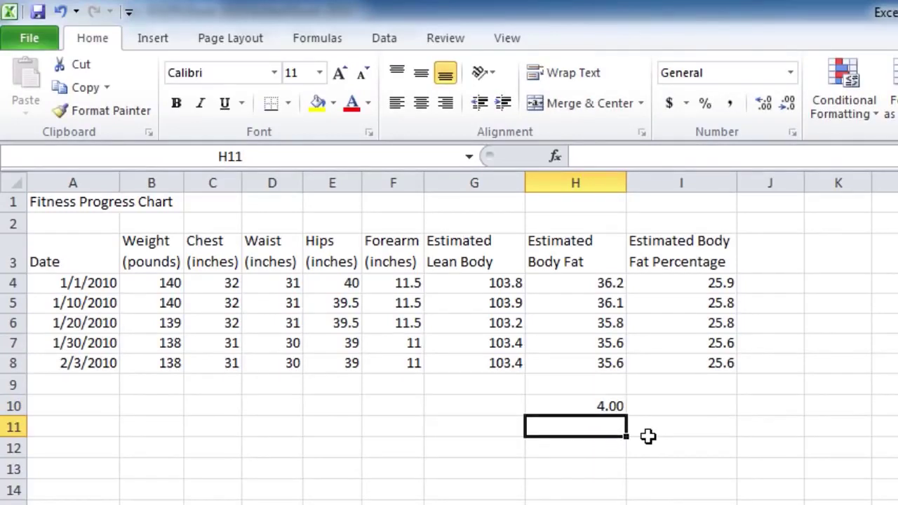
click(561, 407)
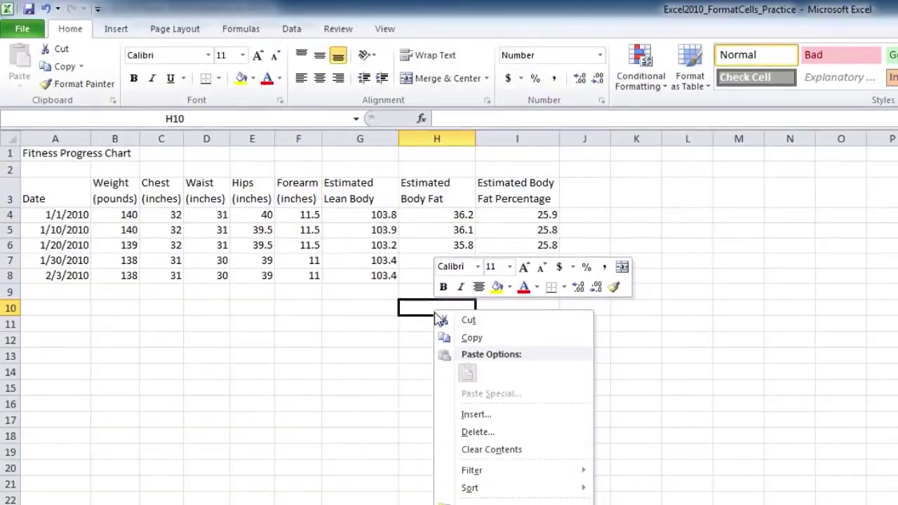
Apply the Currency format to H10 and enter 4, displaying $4.00
click(600, 55)
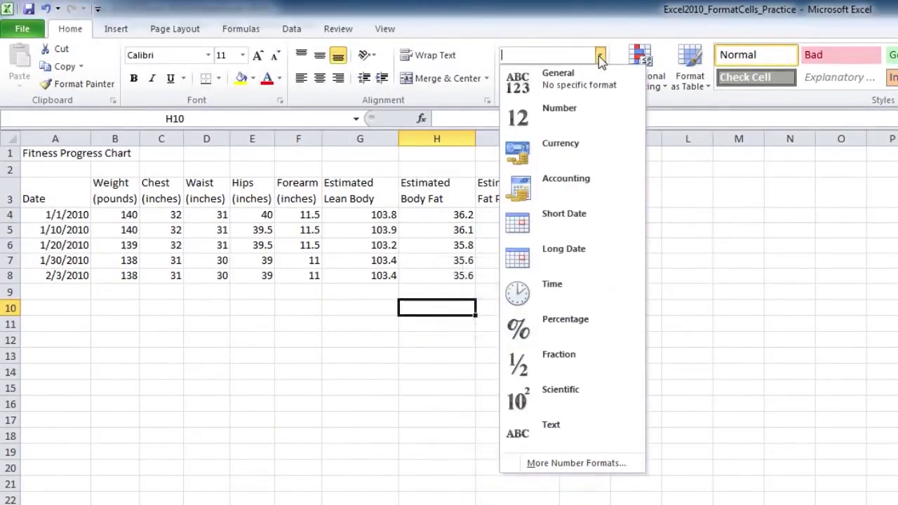
click(582, 147)
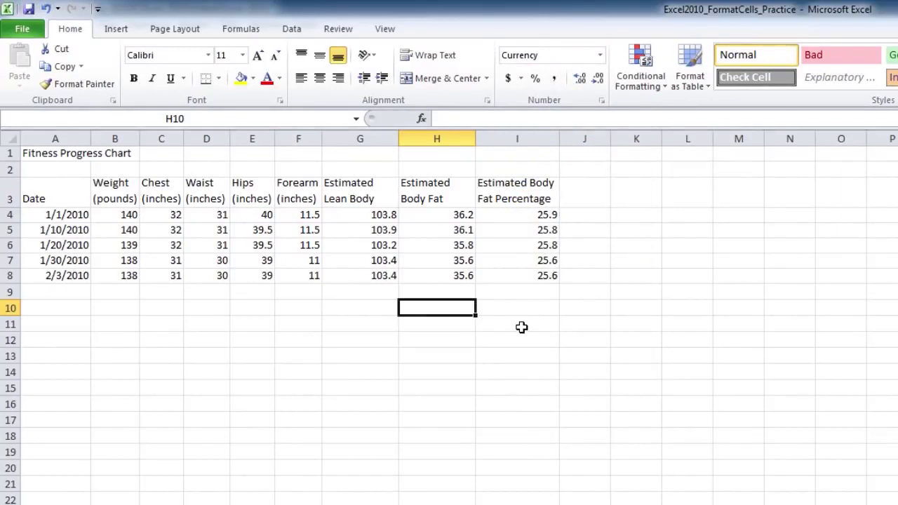
text(4)
key(Return)
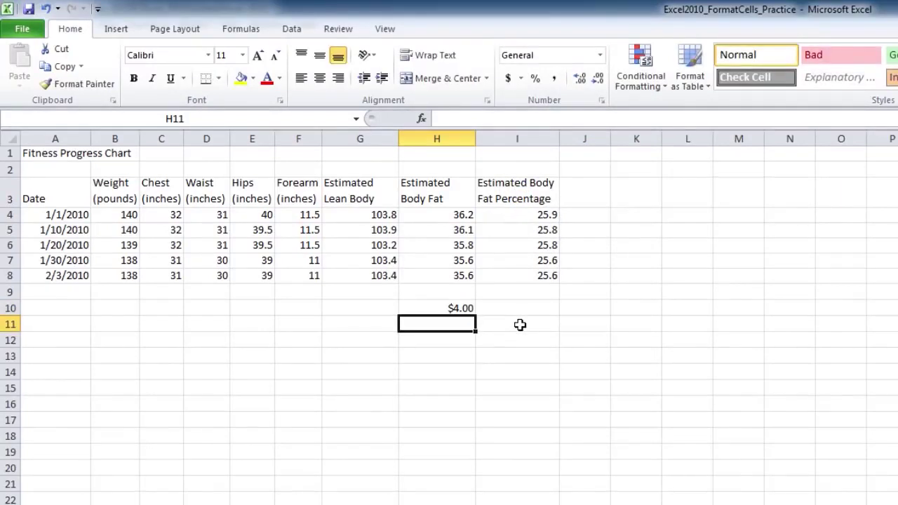
click(447, 309)
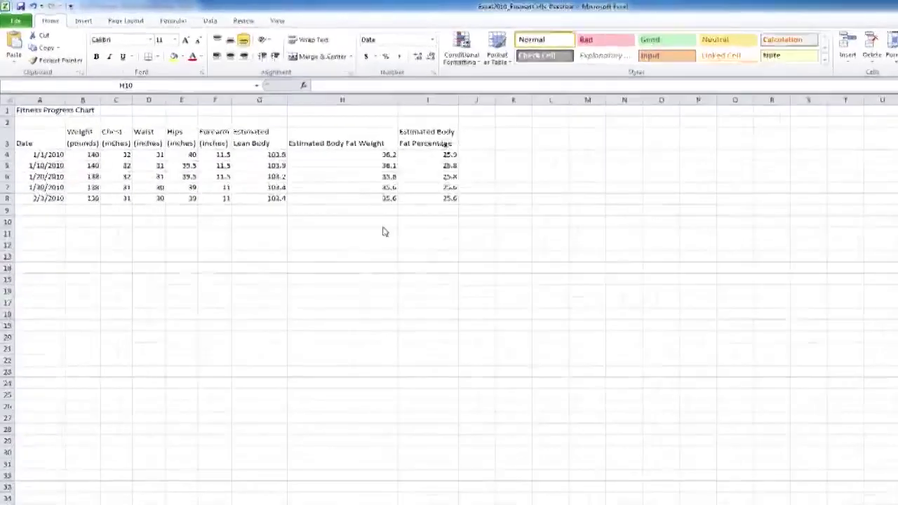
Format H10 as Percentage and enter .75 so it shows 75.00%
click(699, 65)
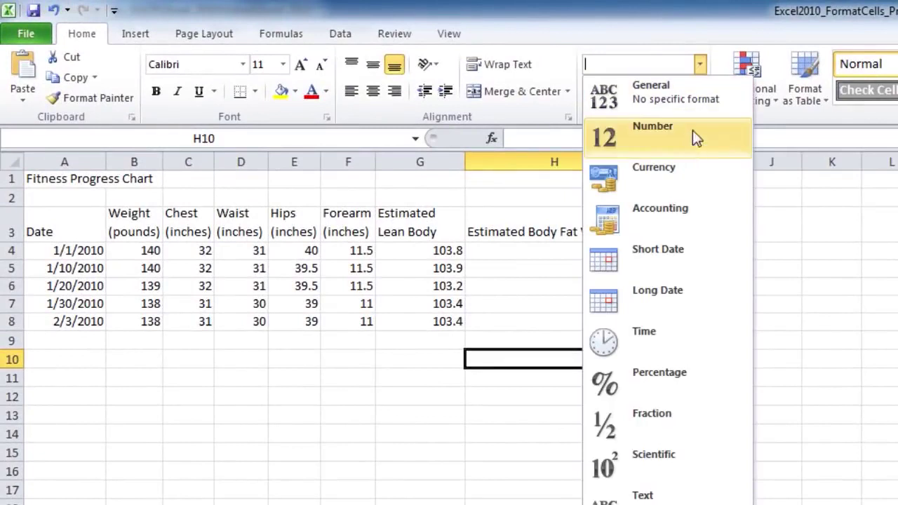
click(679, 369)
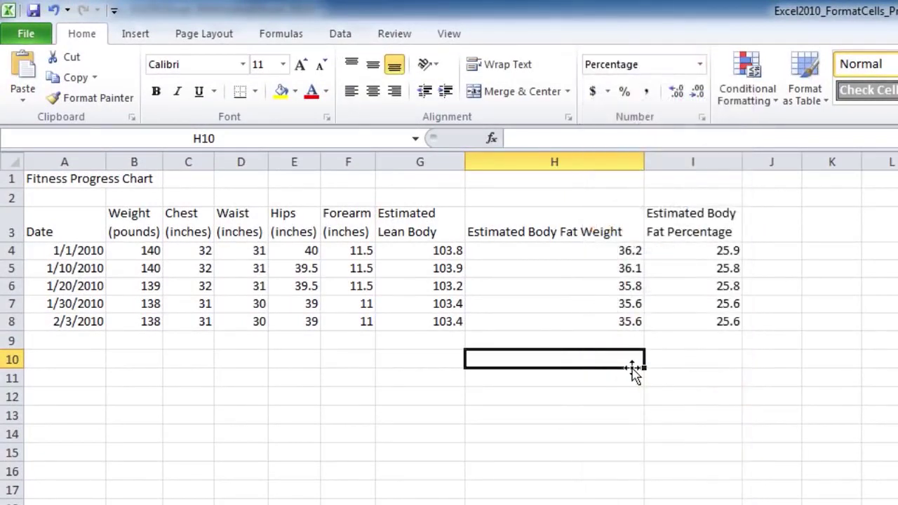
text(.75)
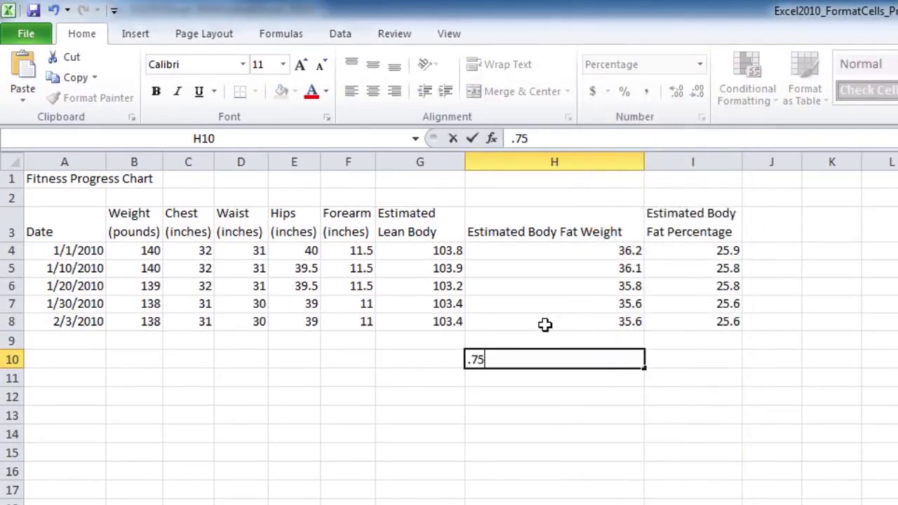
key(Return)
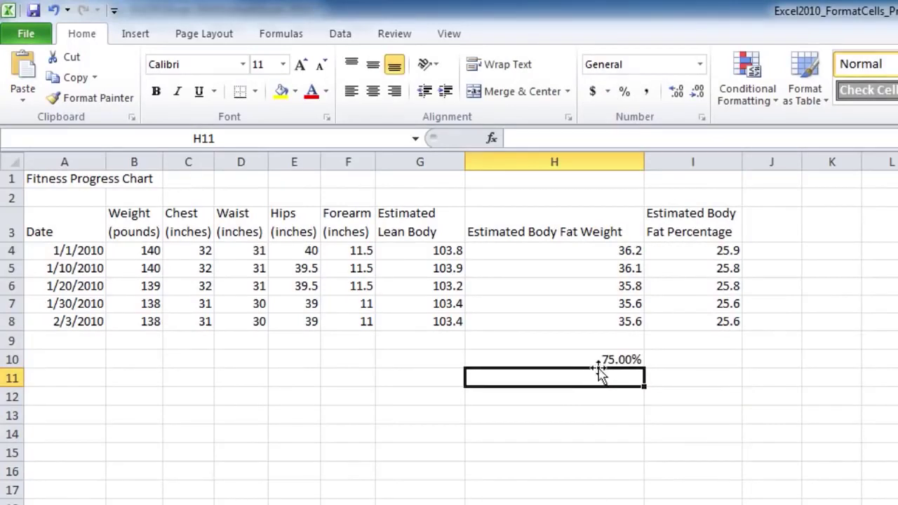
click(599, 365)
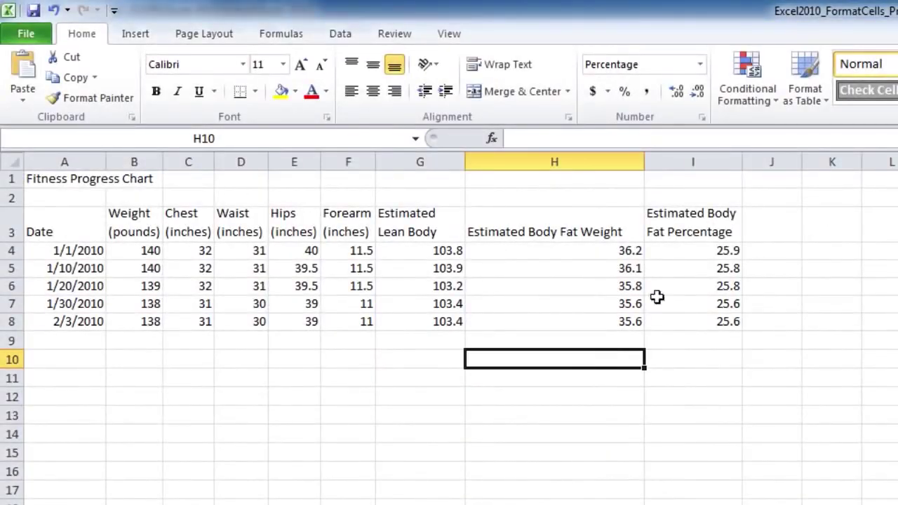
Apply the Fraction format to H10 and enter 1/4, stored as 0.25
click(699, 63)
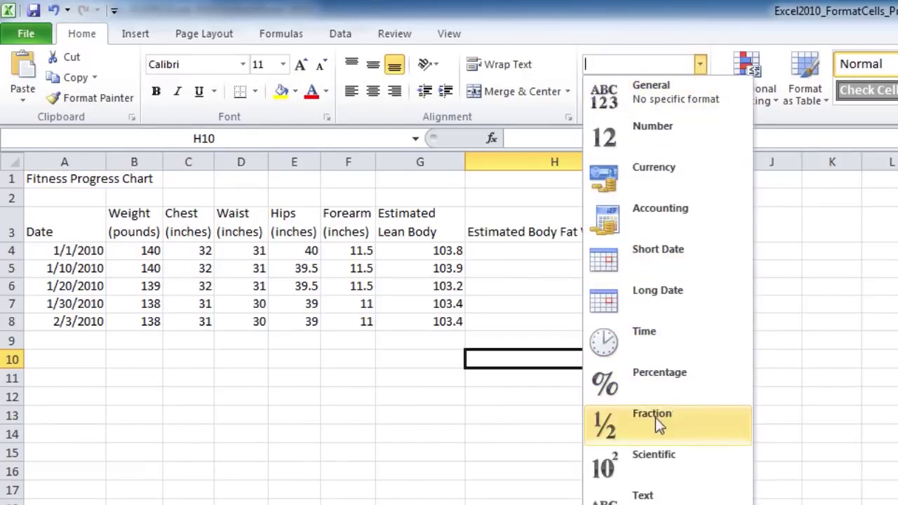
click(673, 415)
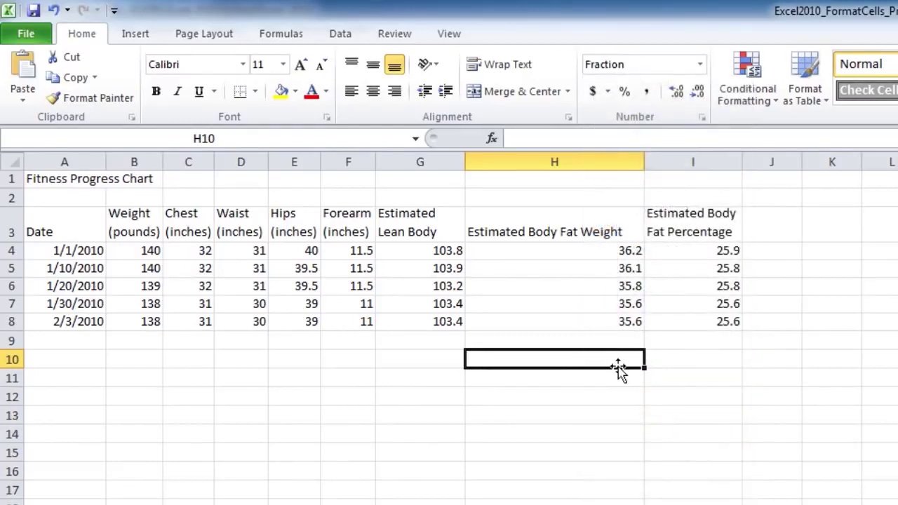
text(1/)
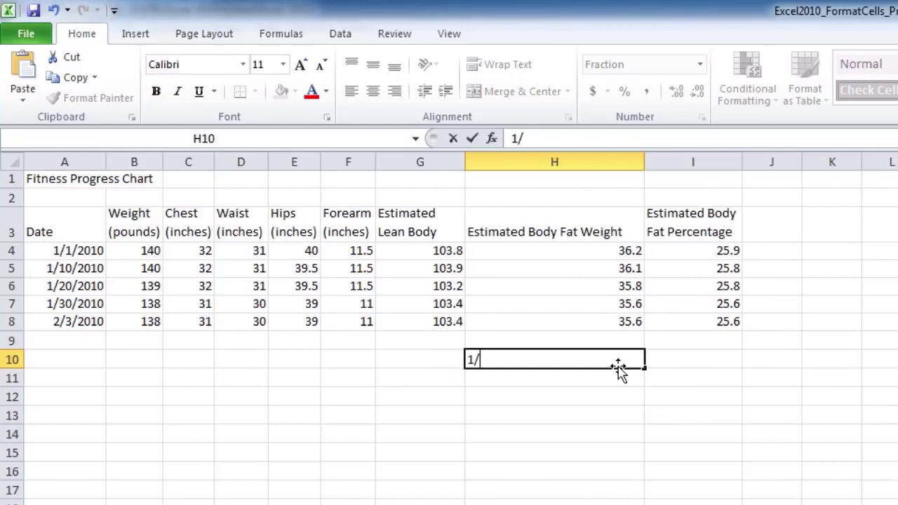
text(4)
key(Return)
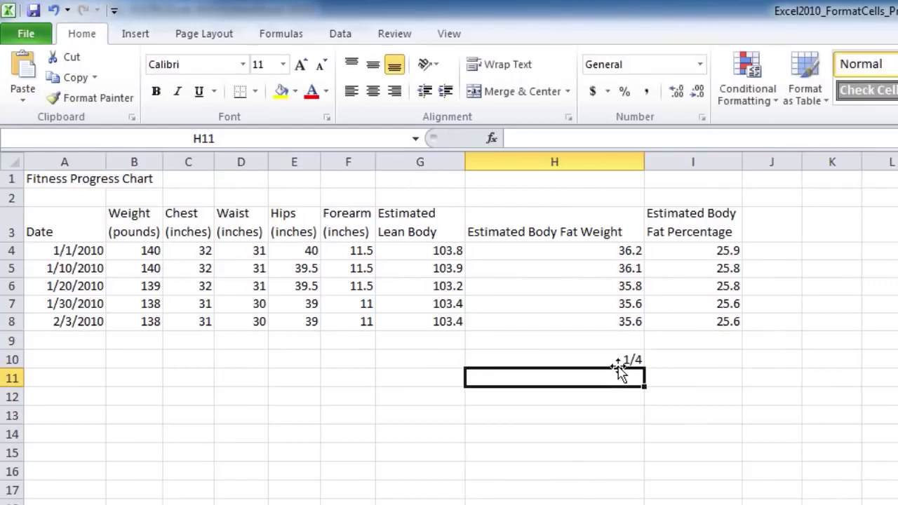
click(603, 359)
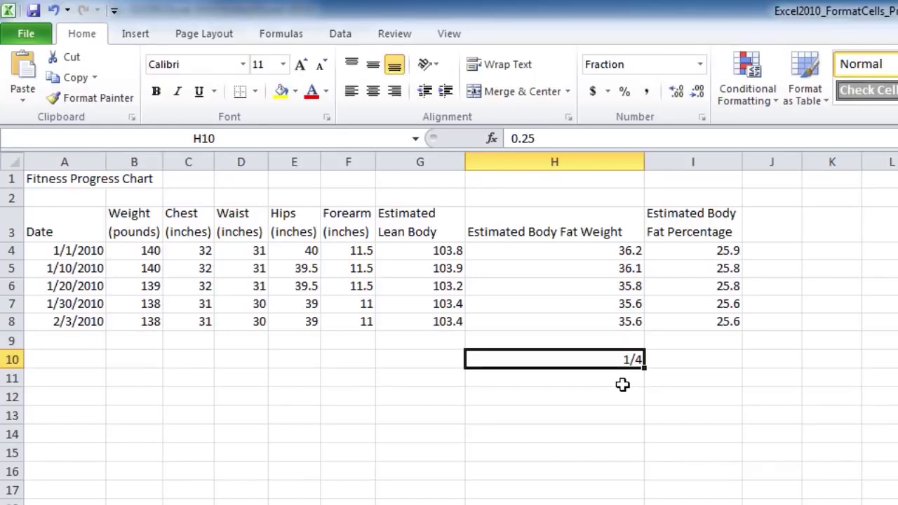
click(623, 384)
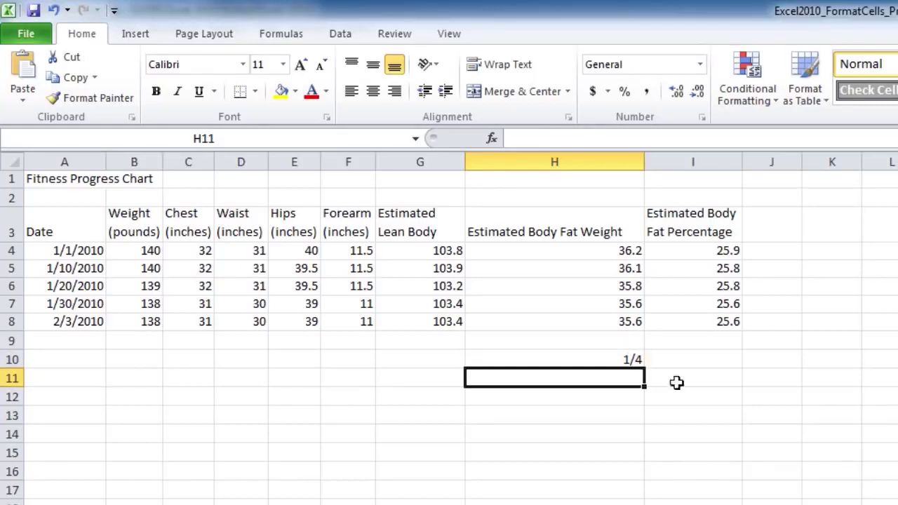
Enter 1/4 in unformatted cell H11 and see it stored as the date 4-Jan
click(699, 64)
text(1/4)
key(Return)
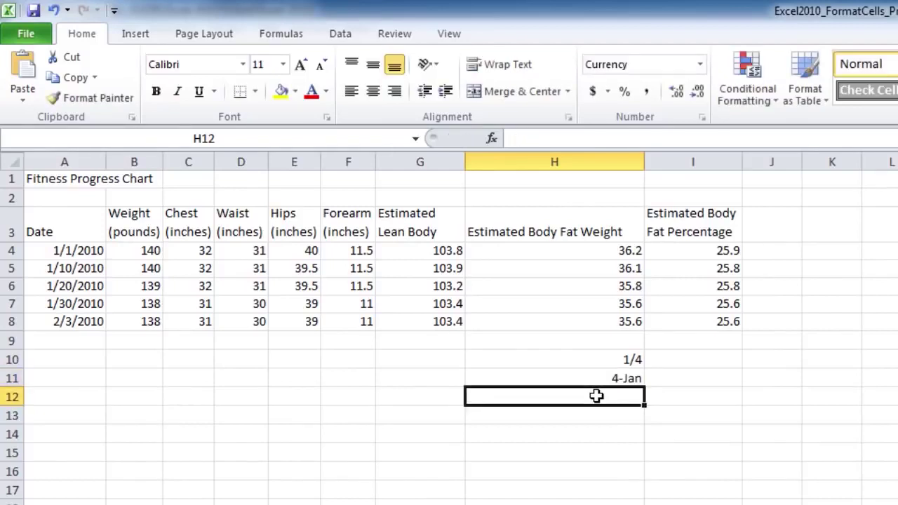
click(575, 382)
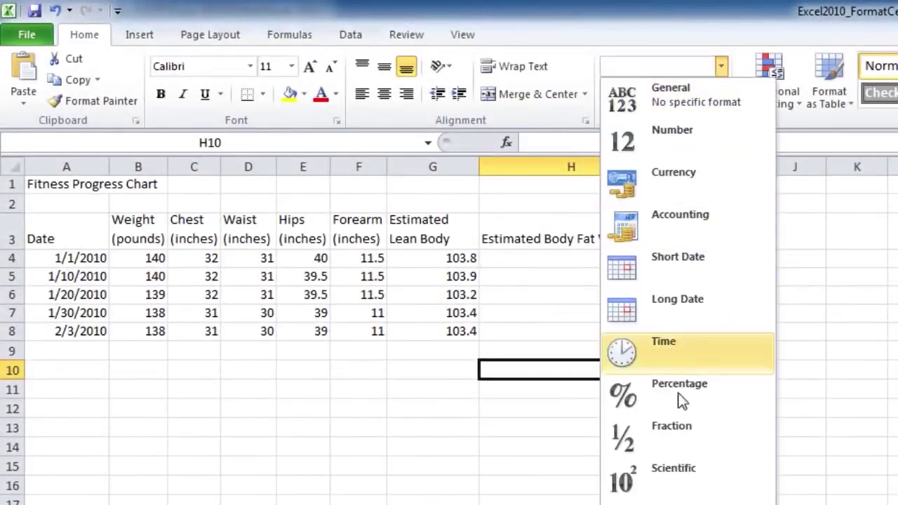
Apply the Scientific format to H10 and enter 140000, displayed as 1.40E+05
click(631, 467)
text(140000)
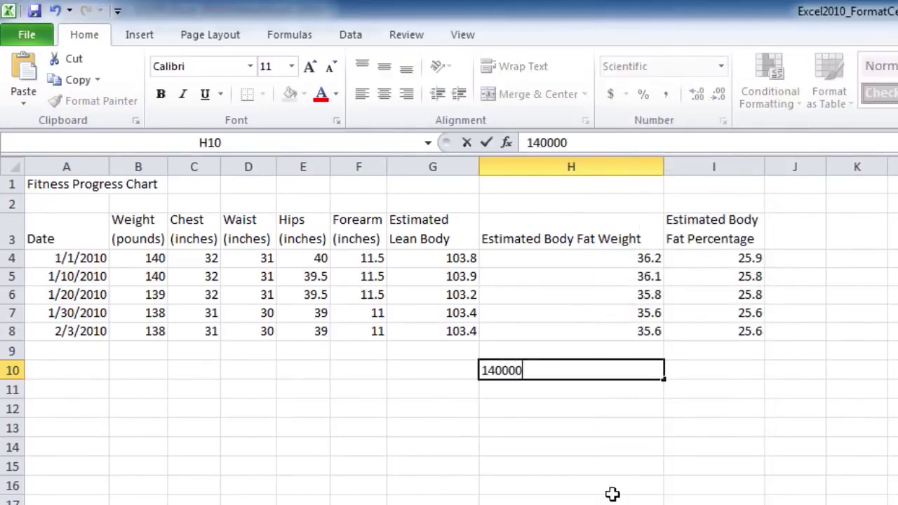
key(Return)
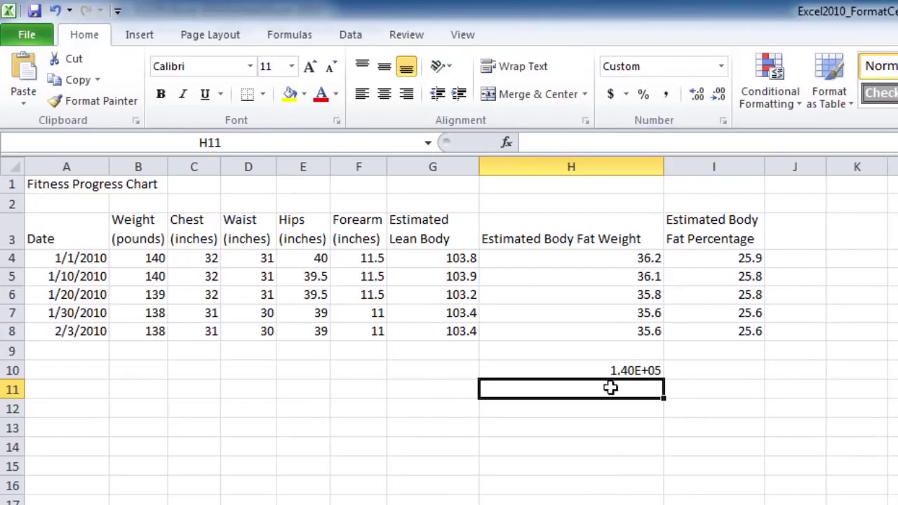
key(Up)
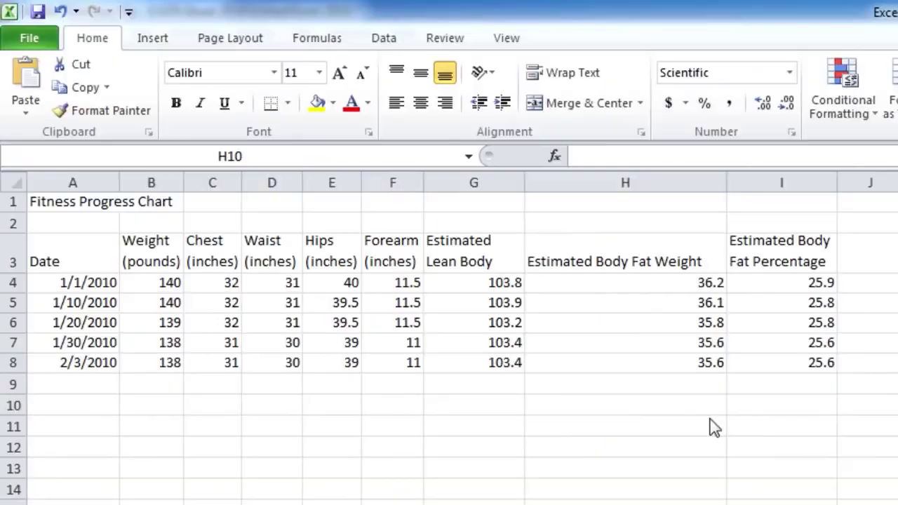
Bring up the full Format Cells number options for H10 and pick the Currency category
click(623, 402)
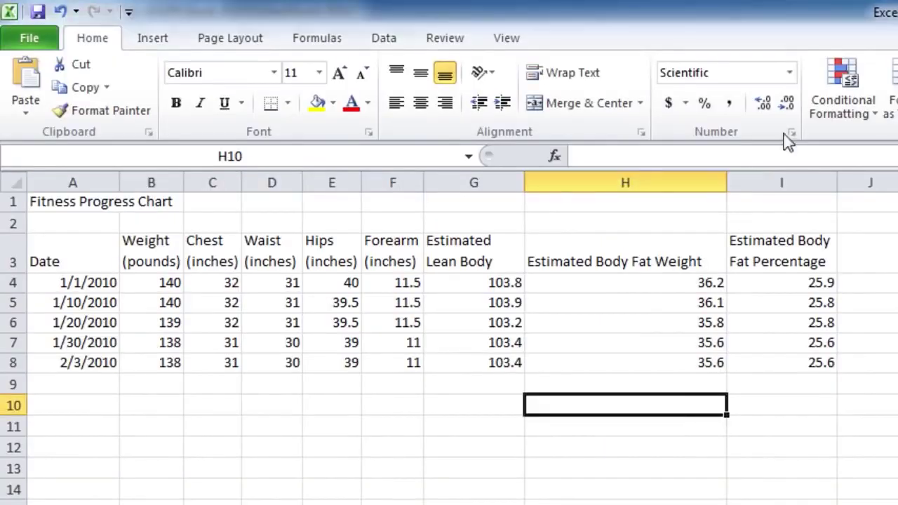
click(787, 75)
click(661, 449)
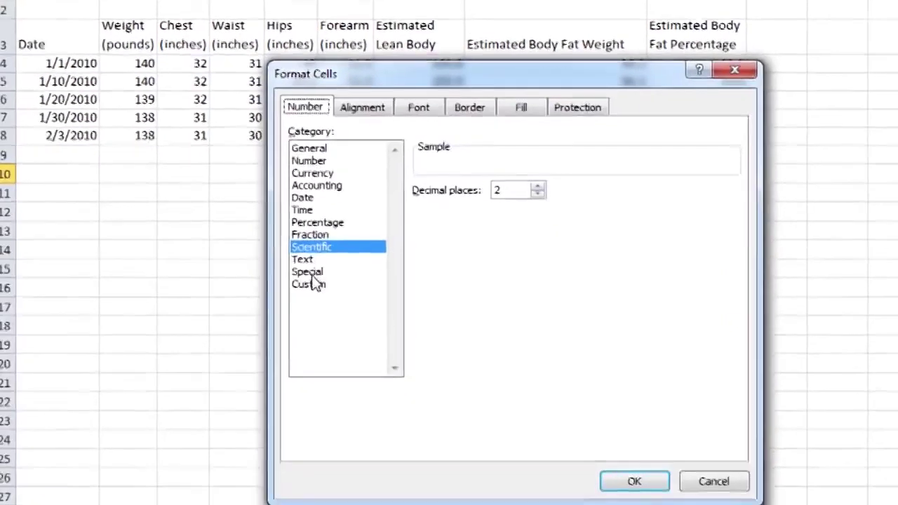
click(316, 275)
click(319, 163)
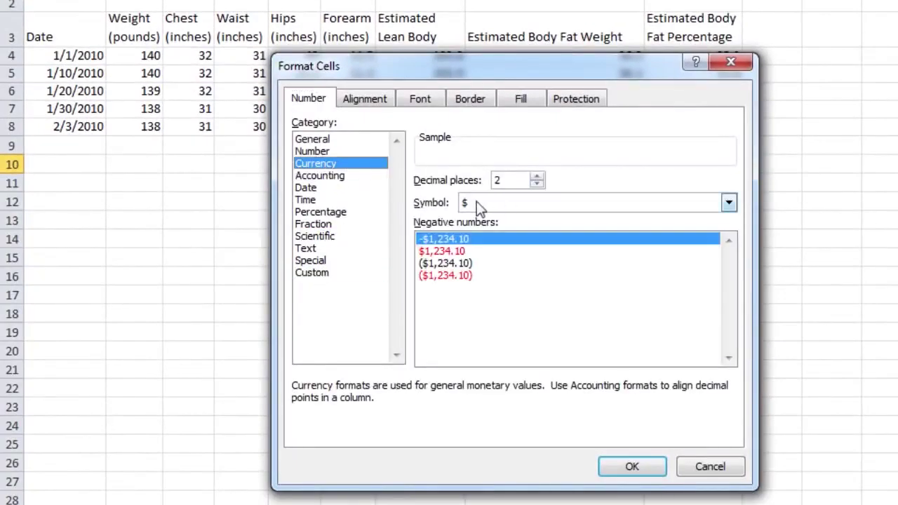
Set the currency symbol to PKR with 2 decimal places, then enter 2 to show PKR 2.00
click(730, 202)
key(p)
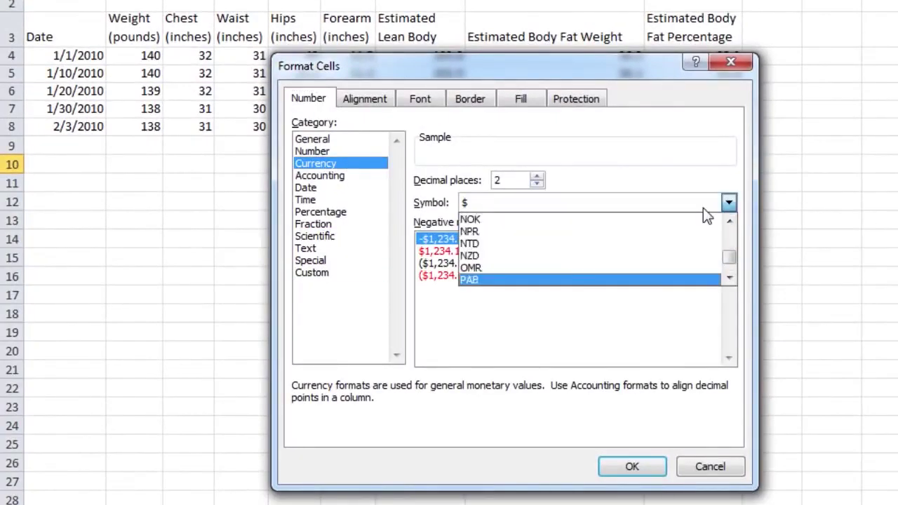
key(k)
click(491, 277)
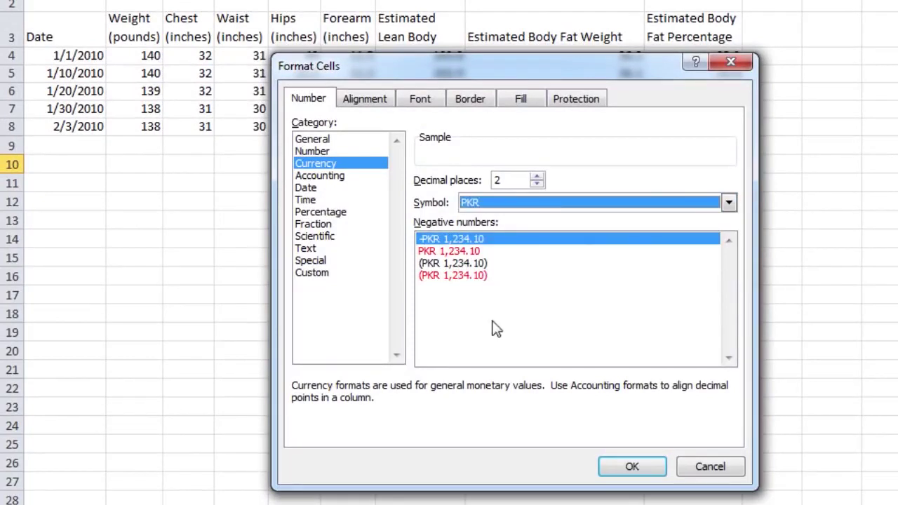
click(537, 176)
click(537, 185)
click(649, 473)
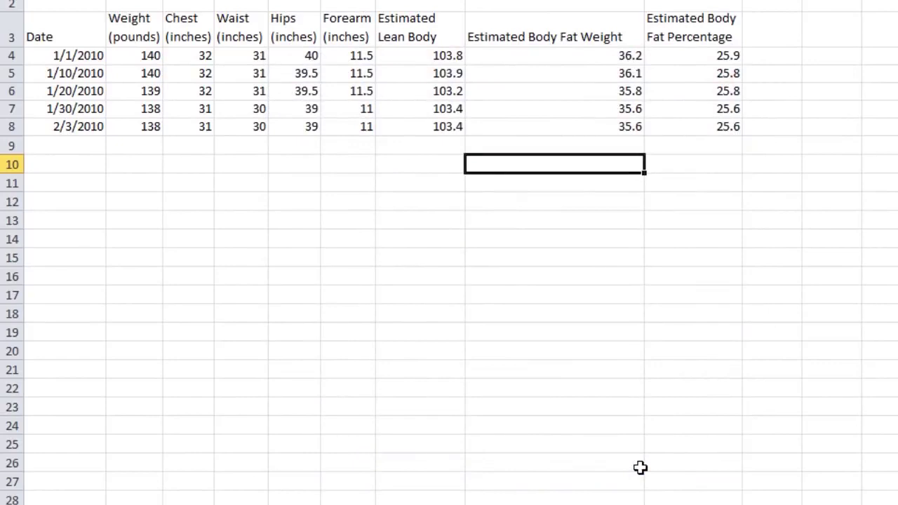
text(2)
key(Return)
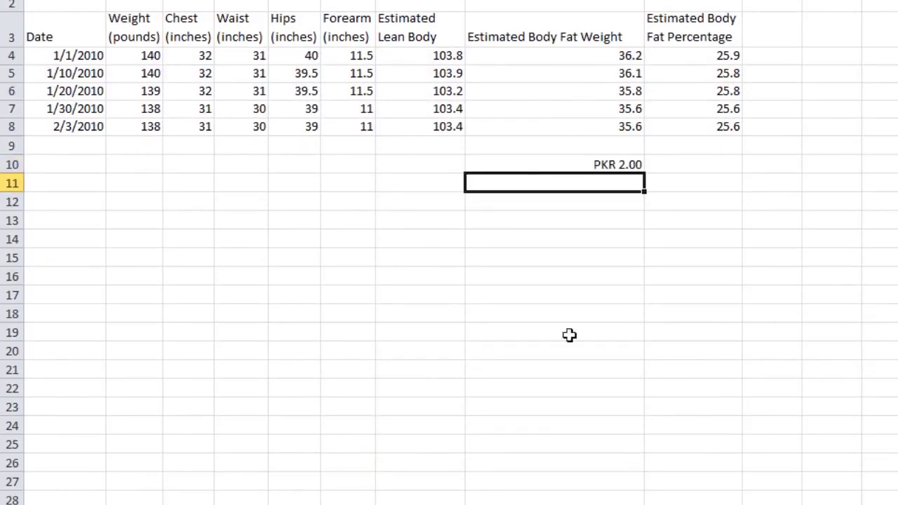